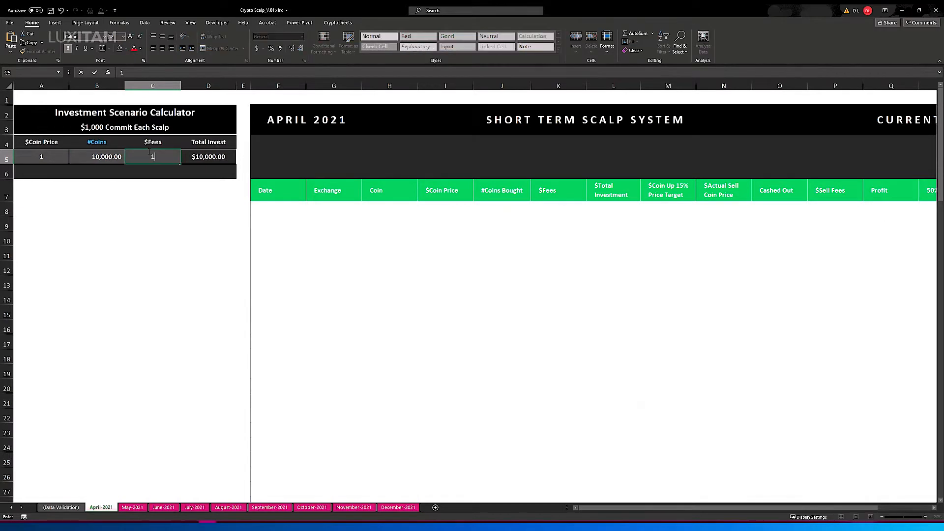
- Enter a fee of 10 in the Investment Scenario Calculator, and clear its coin price, coin count and fee entries
{"action": "type", "text": "0"}
{"action": "key", "text": "Return"}
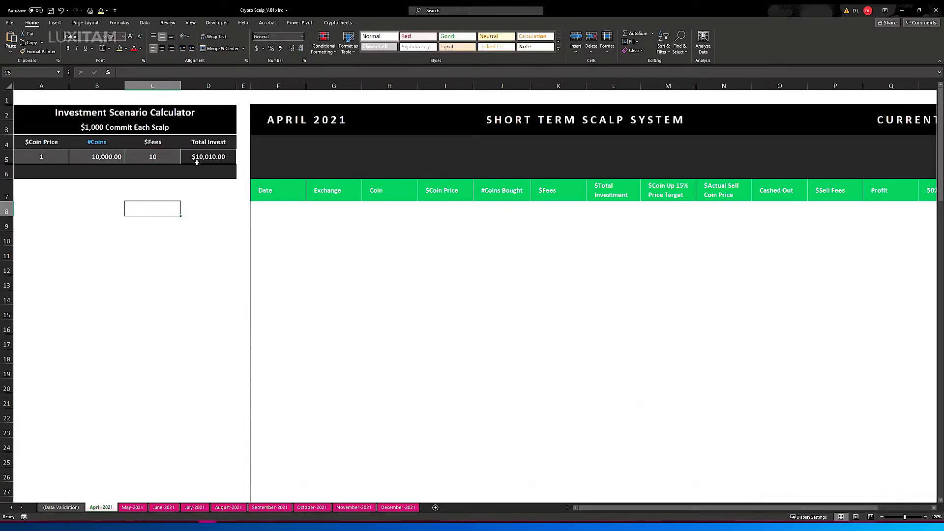
{"action": "left_click", "coordinate": [96, 160]}
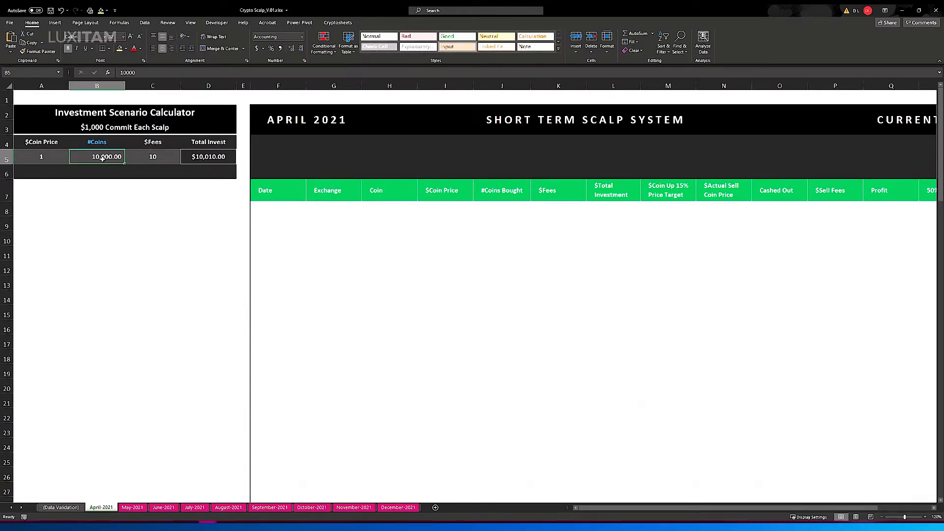
{"action": "left_click_drag", "start_coordinate": [41, 156], "coordinate": [129, 157]}
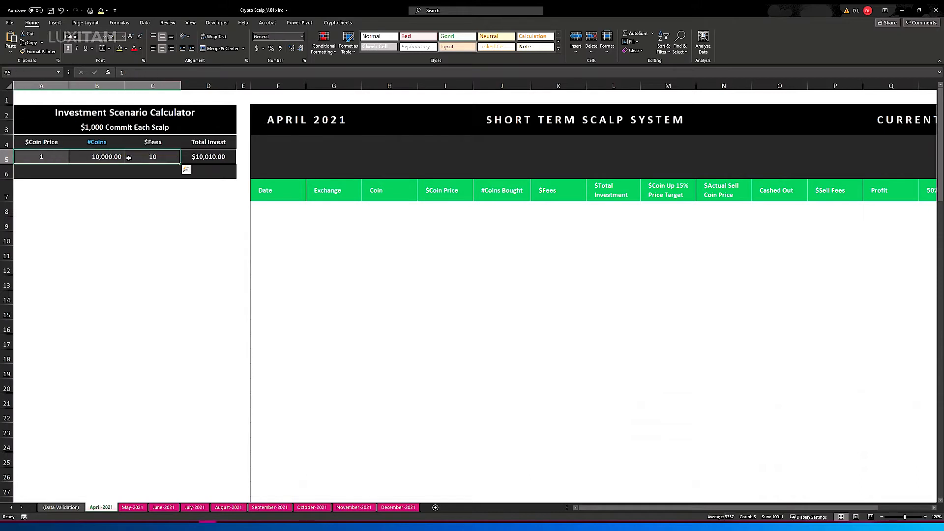
{"action": "key", "text": "Delete"}
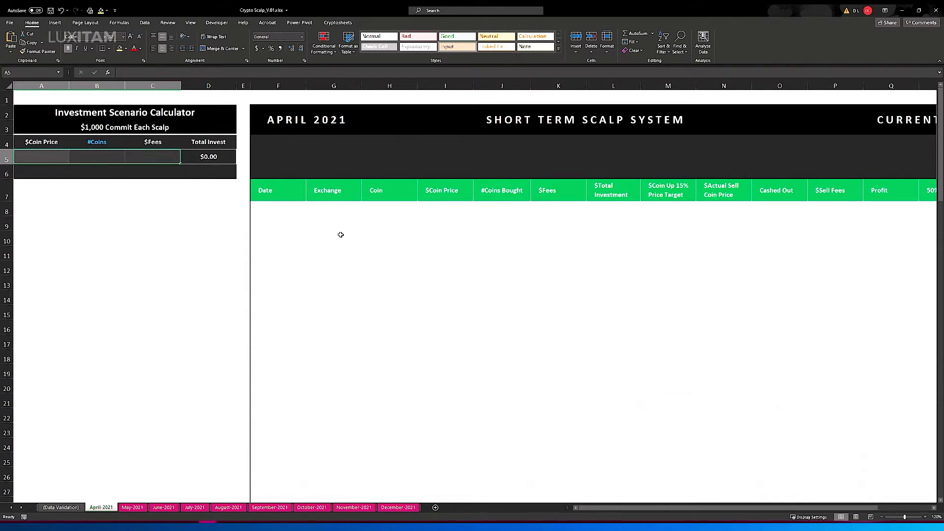
- Start the first trade in the April 2021 table with date 4/23/2021, exchange Coinbase and coin hex
{"action": "left_click", "coordinate": [309, 218]}
{"action": "left_click_drag", "start_coordinate": [615, 508], "coordinate": [706, 493]}
{"action": "left_click", "coordinate": [118, 206]}
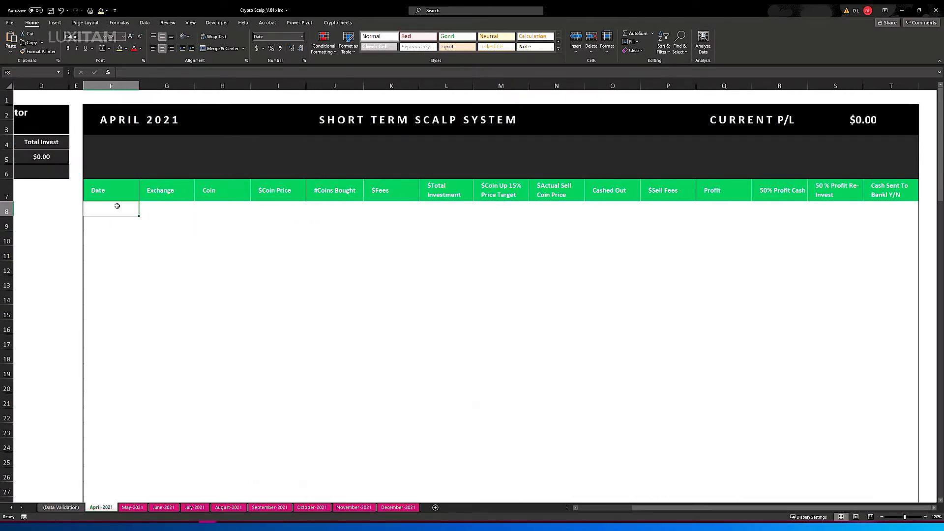
{"action": "type", "text": "4-23-2021"}
{"action": "key", "text": "Tab"}
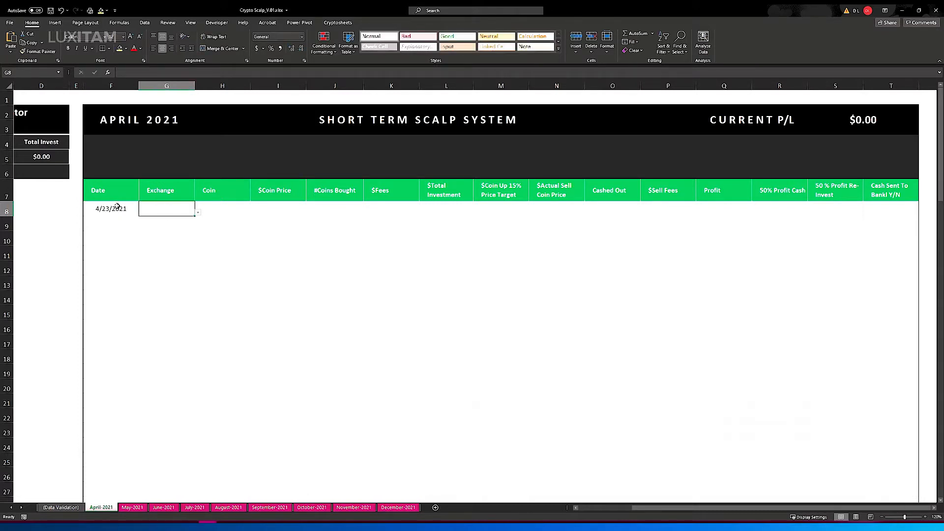
{"action": "left_click", "coordinate": [198, 212]}
{"action": "left_click", "coordinate": [177, 225]}
{"action": "left_click", "coordinate": [220, 208]}
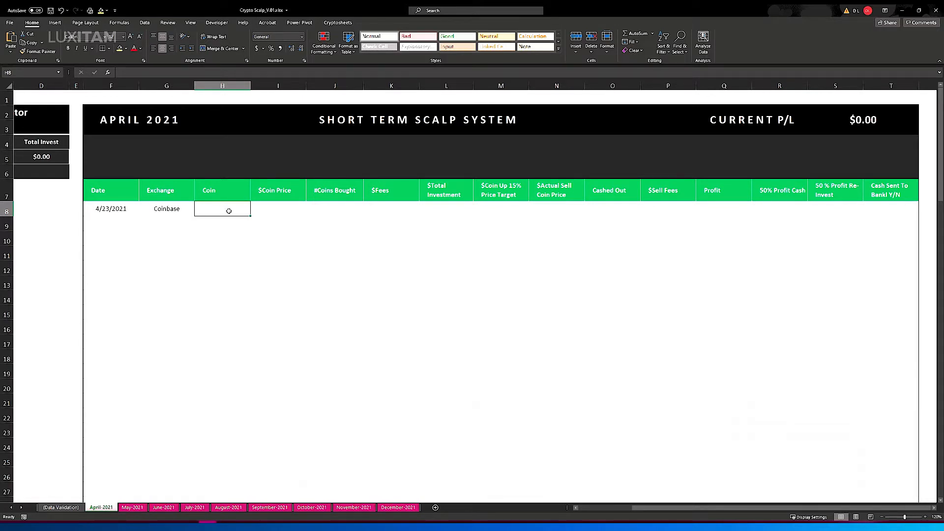
{"action": "type", "text": "hex"}
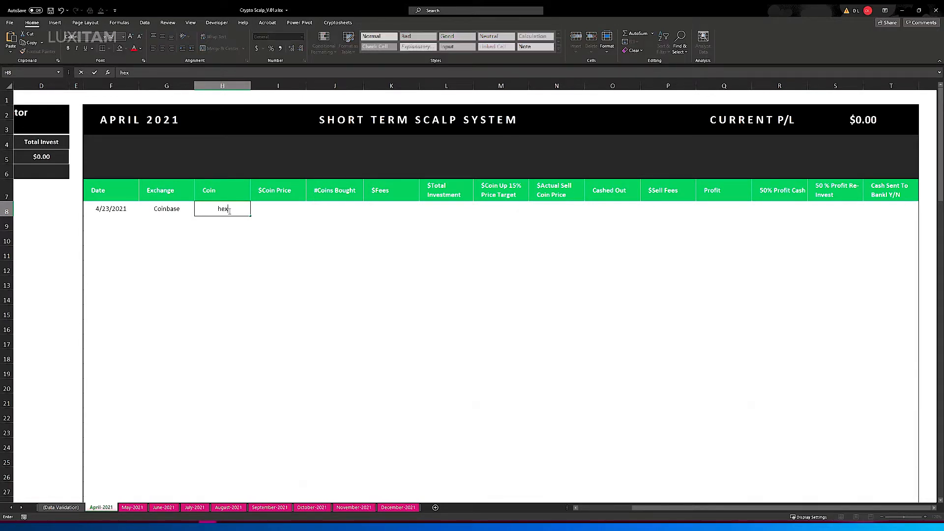
- Fill in the hex trade's purchase details: coin price 0.01, 100000 coins bought and fees of 10
{"action": "left_click", "coordinate": [277, 210]}
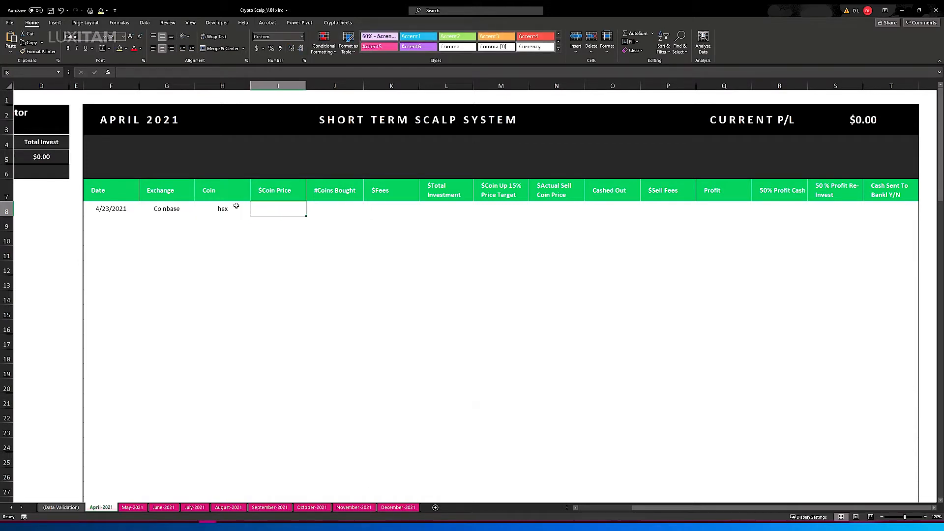
{"action": "type", "text": "0.01"}
{"action": "key", "text": "Tab"}
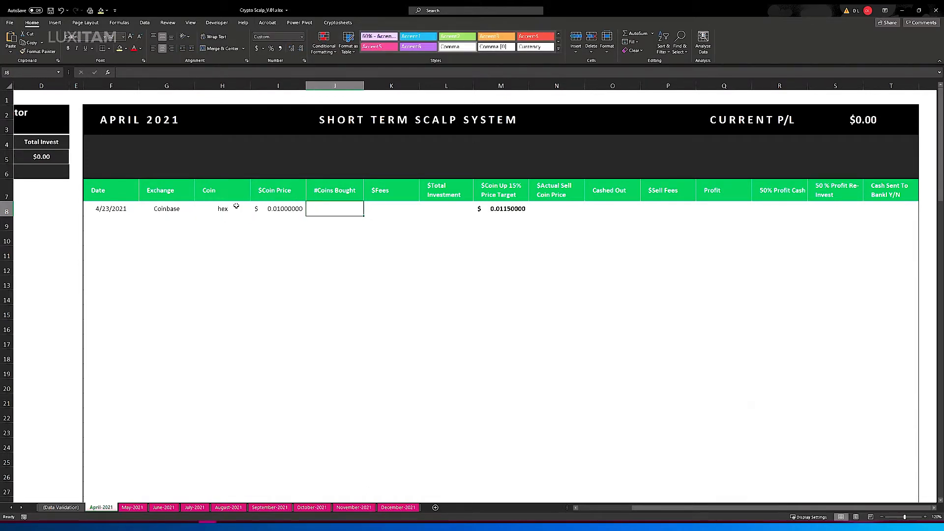
{"action": "type", "text": "100000"}
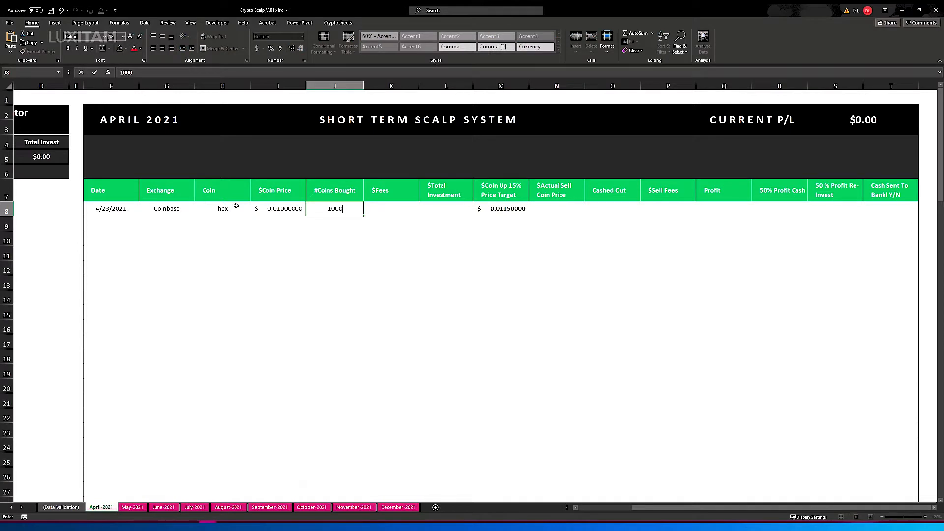
{"action": "key", "text": "Tab"}
{"action": "type", "text": "10"}
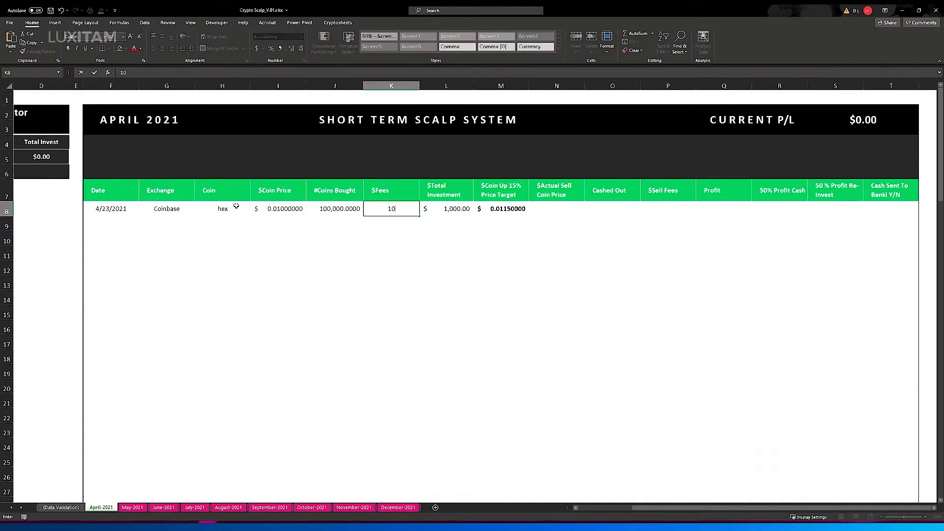
{"action": "key", "text": "Tab"}
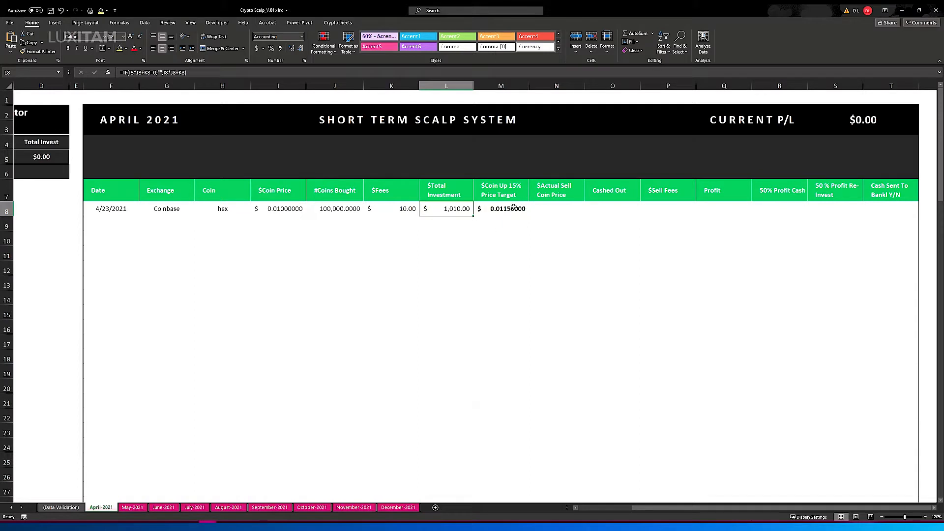
- Review the hex trade's coin price and the formula behind its 15% price target
{"action": "left_click", "coordinate": [277, 217]}
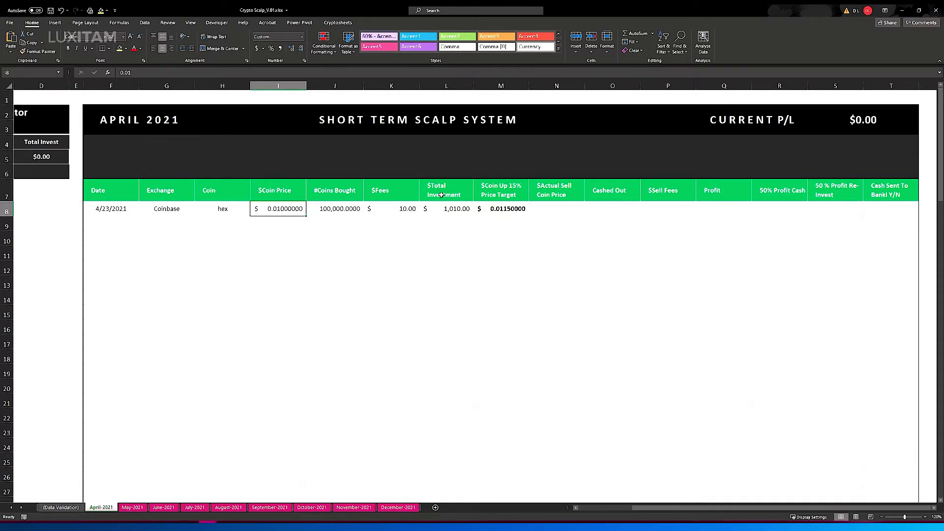
{"action": "left_click", "coordinate": [506, 189]}
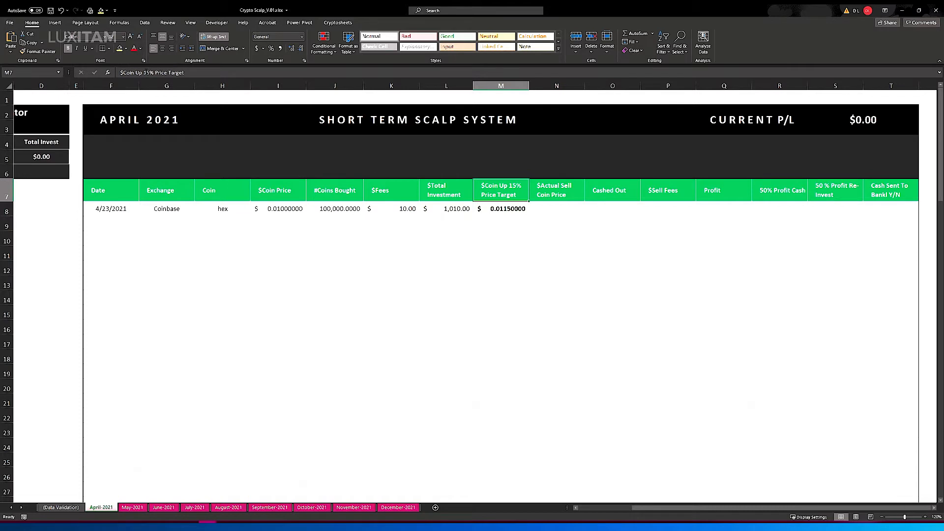
{"action": "left_click", "coordinate": [505, 206]}
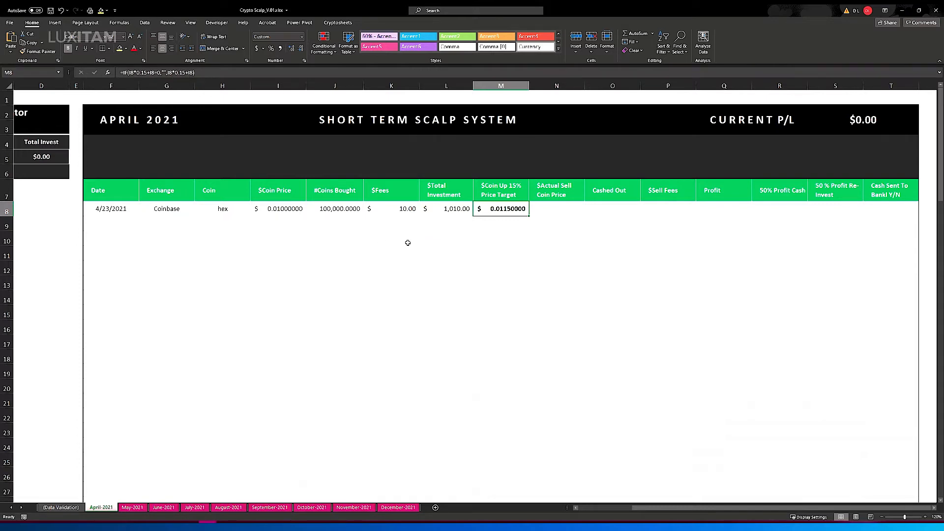
{"action": "left_click", "coordinate": [554, 213]}
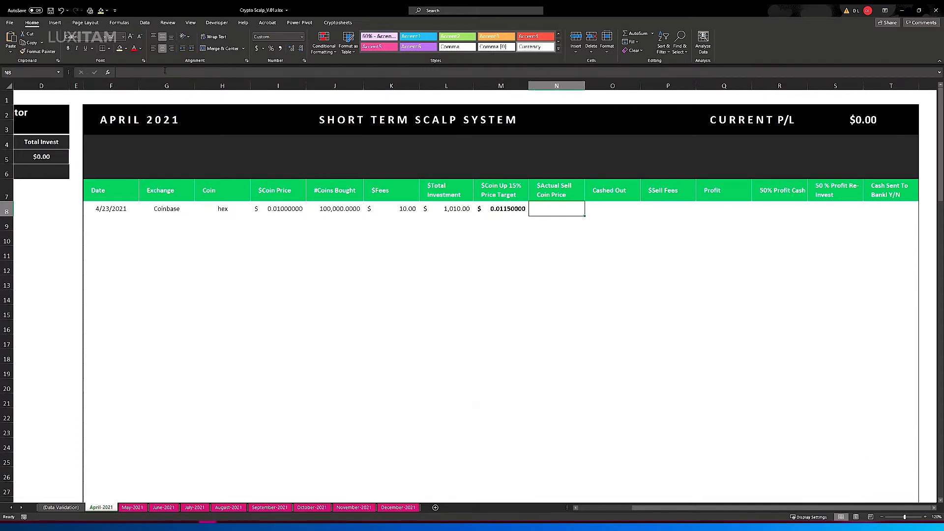
{"action": "left_click", "coordinate": [488, 210]}
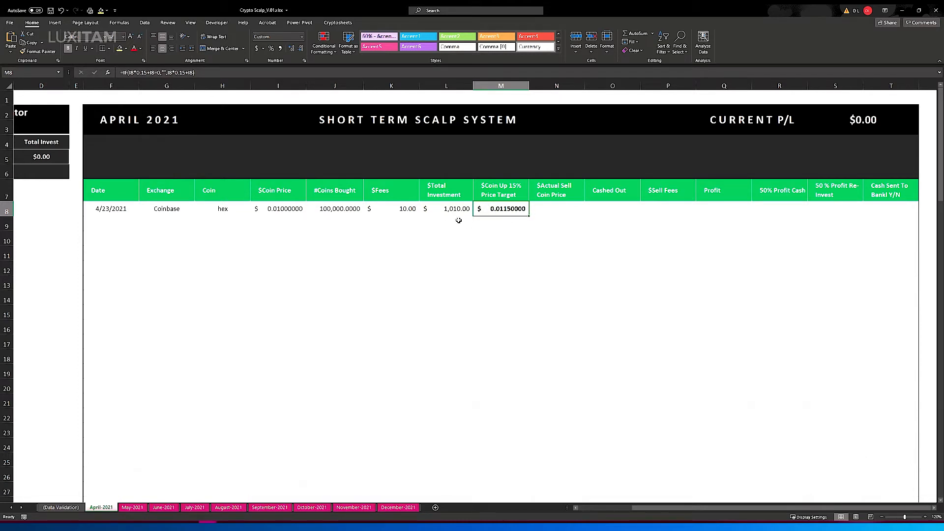
- Record the hex trade's sale with an actual sell coin price of 0.0115 and sell fees of 10
{"action": "left_click", "coordinate": [557, 211]}
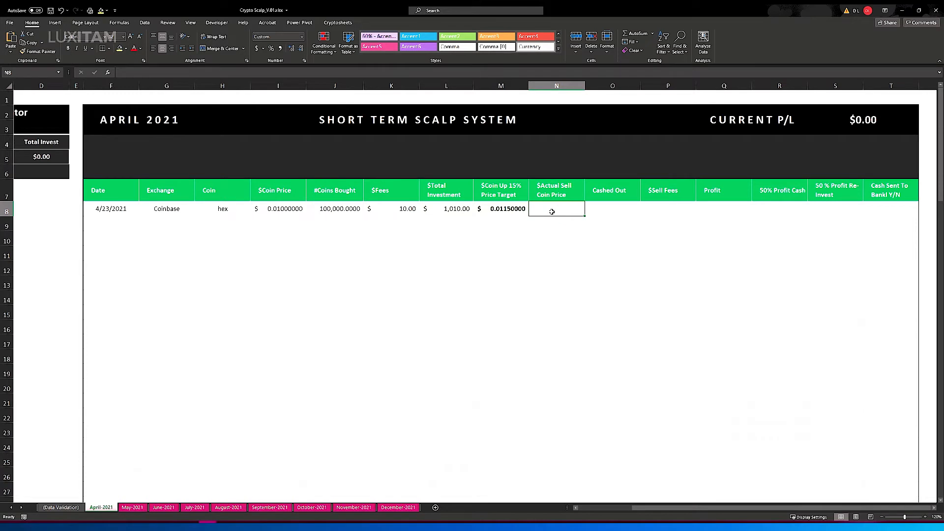
{"action": "type", "text": ".015"}
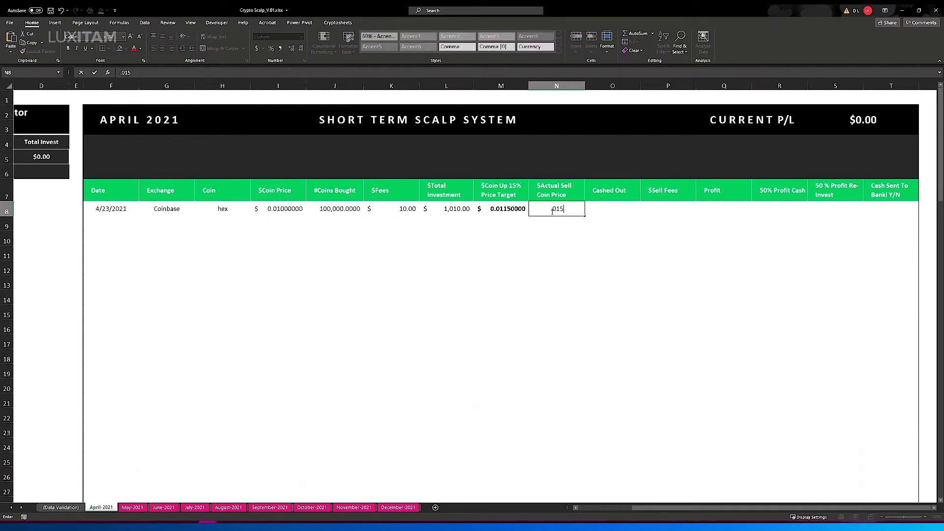
{"action": "type", "text": "15"}
{"action": "left_click", "coordinate": [556, 245]}
{"action": "left_click", "coordinate": [652, 210]}
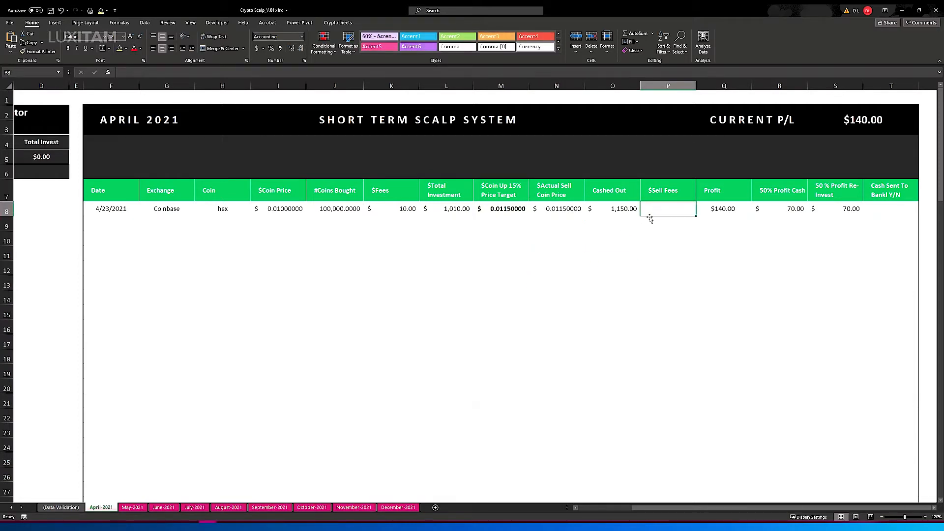
{"action": "type", "text": "10"}
{"action": "left_click", "coordinate": [664, 289]}
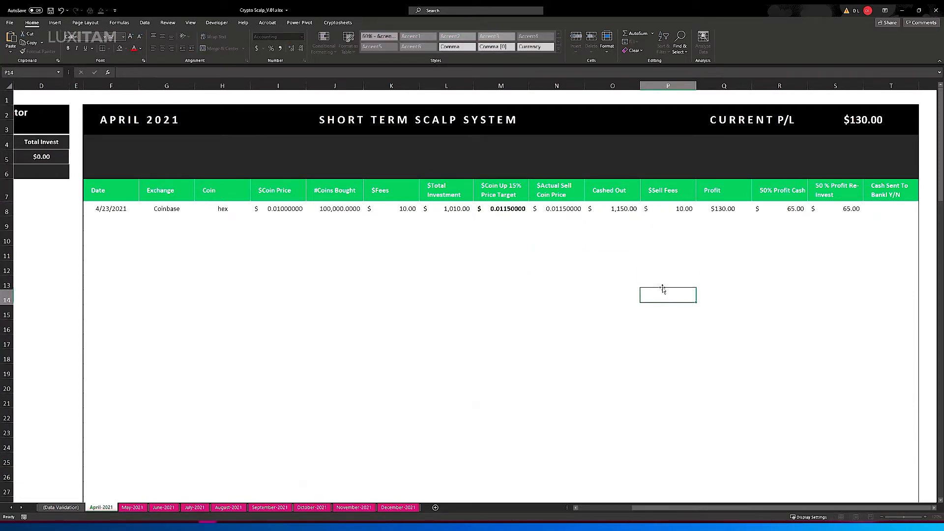
- Check the hex trade's profit and its 50% cash and re-invest shares, and set Cash Sent To Bank to Yes
{"action": "left_click", "coordinate": [718, 208]}
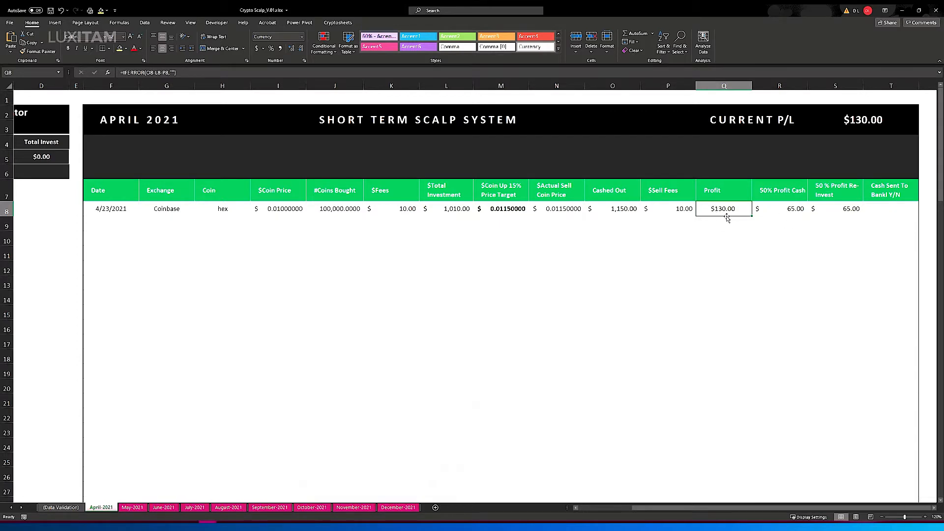
{"action": "left_click", "coordinate": [773, 186]}
{"action": "left_click_drag", "start_coordinate": [774, 185], "coordinate": [790, 256]}
{"action": "left_click_drag", "start_coordinate": [837, 191], "coordinate": [838, 233]}
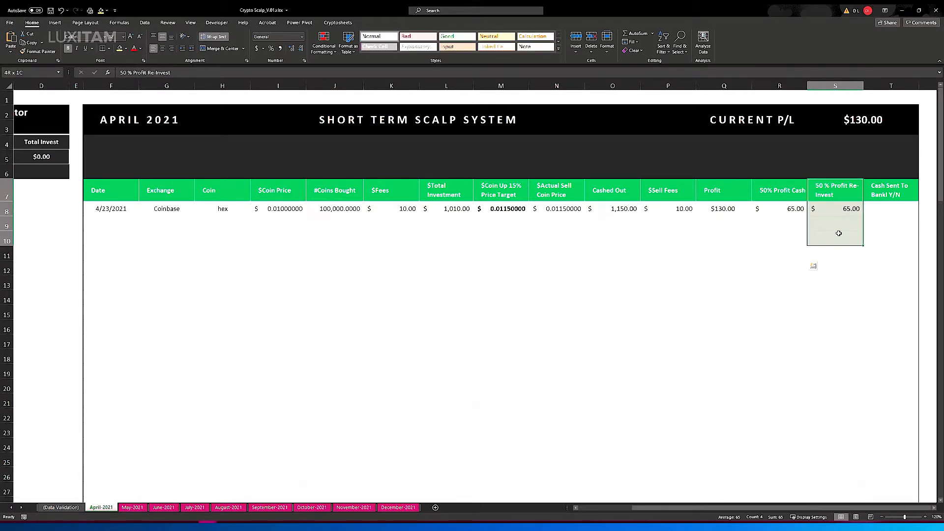
{"action": "left_click", "coordinate": [892, 206]}
{"action": "left_click", "coordinate": [922, 213]}
{"action": "left_click", "coordinate": [899, 226]}
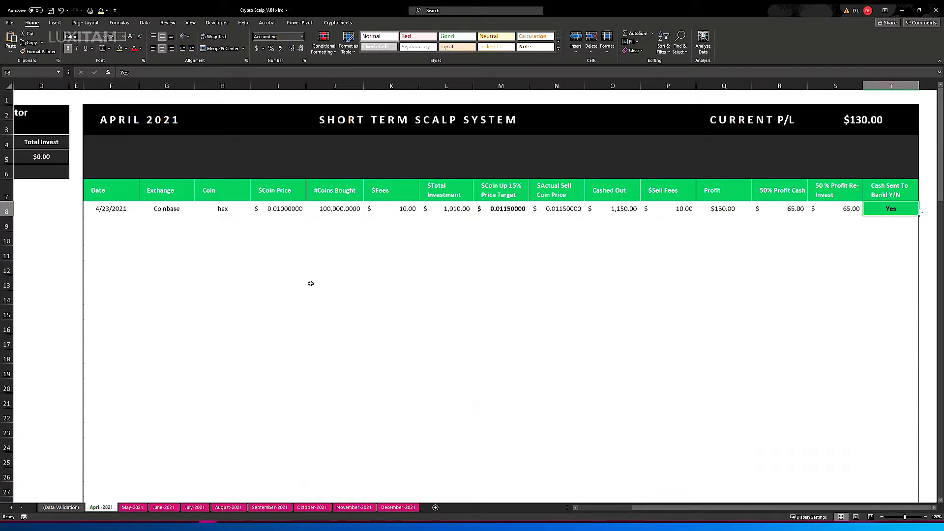
- Look over the remaining April rows and Current P/L, plus the May, June and December 2021 sheets
{"action": "left_click_drag", "start_coordinate": [186, 258], "coordinate": [721, 420]}
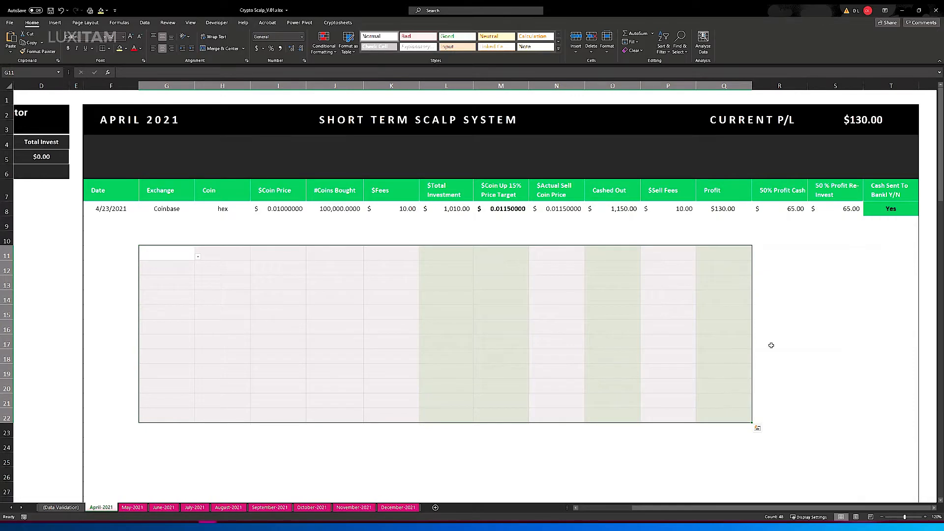
{"action": "left_click", "coordinate": [851, 120]}
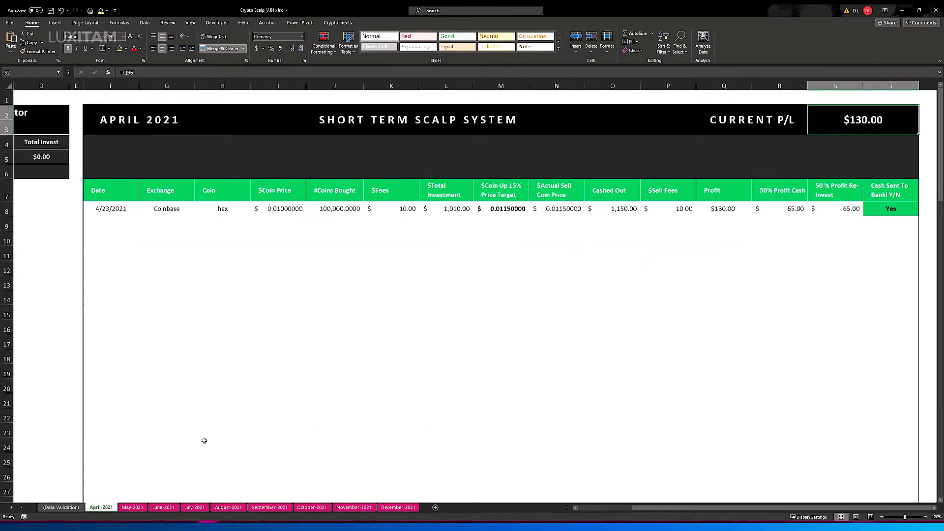
{"action": "left_click", "coordinate": [132, 507]}
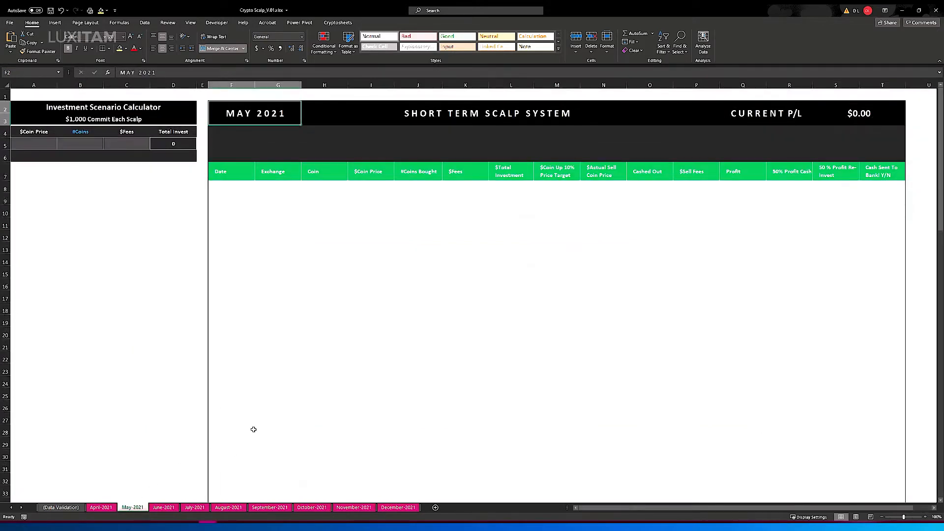
{"action": "left_click_drag", "start_coordinate": [275, 189], "coordinate": [500, 366]}
{"action": "left_click", "coordinate": [163, 507]}
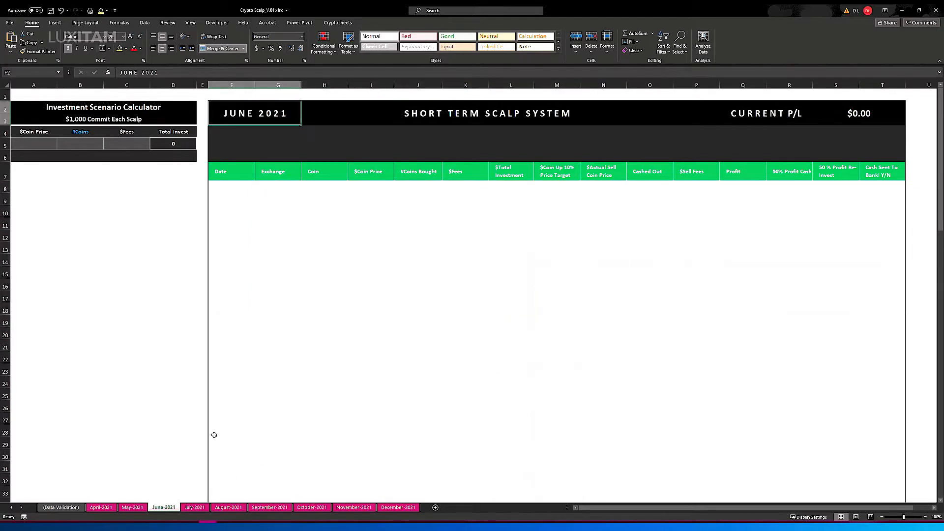
{"action": "left_click", "coordinate": [364, 221]}
{"action": "key", "text": "ctrl+v"}
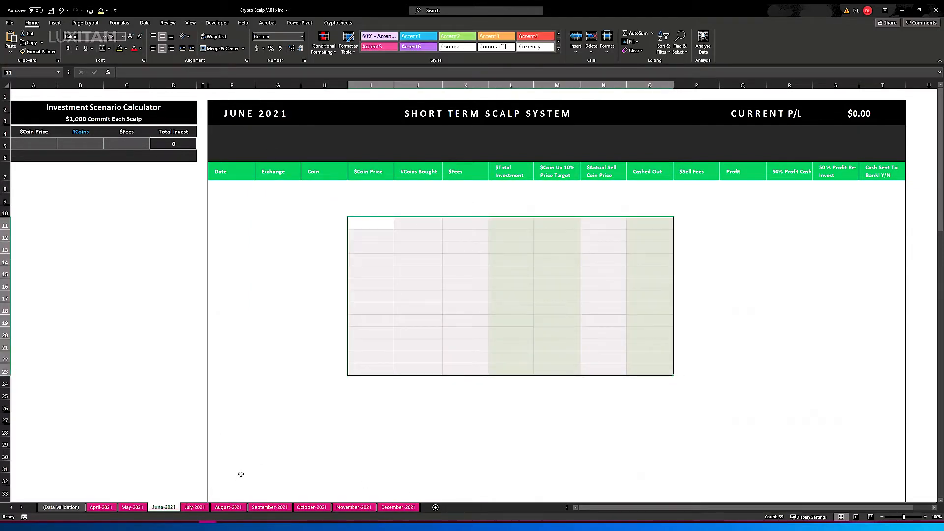
{"action": "left_click", "coordinate": [392, 508]}
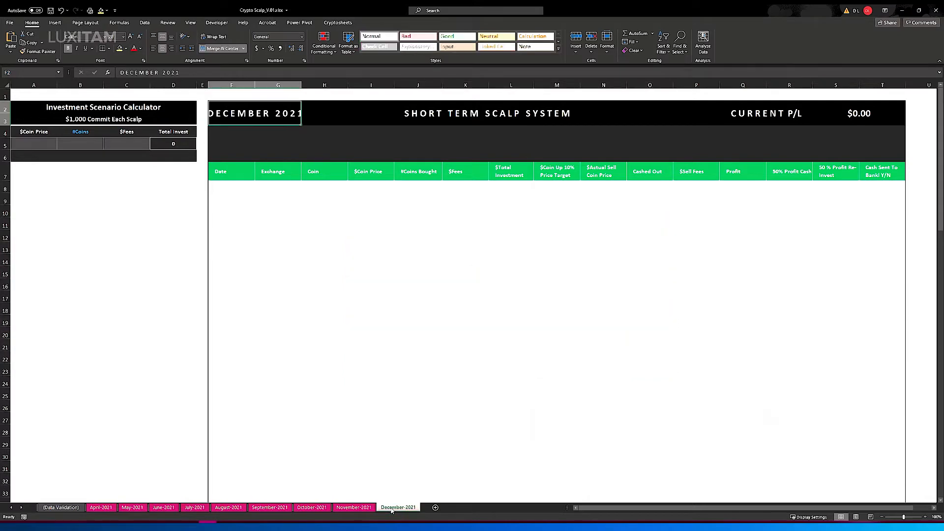
- Add a new worksheet after December-2021 and copy the entire December-2021 sheet's contents into it
{"action": "left_click", "coordinate": [436, 508]}
{"action": "left_click", "coordinate": [398, 507]}
{"action": "left_click", "coordinate": [6, 87]}
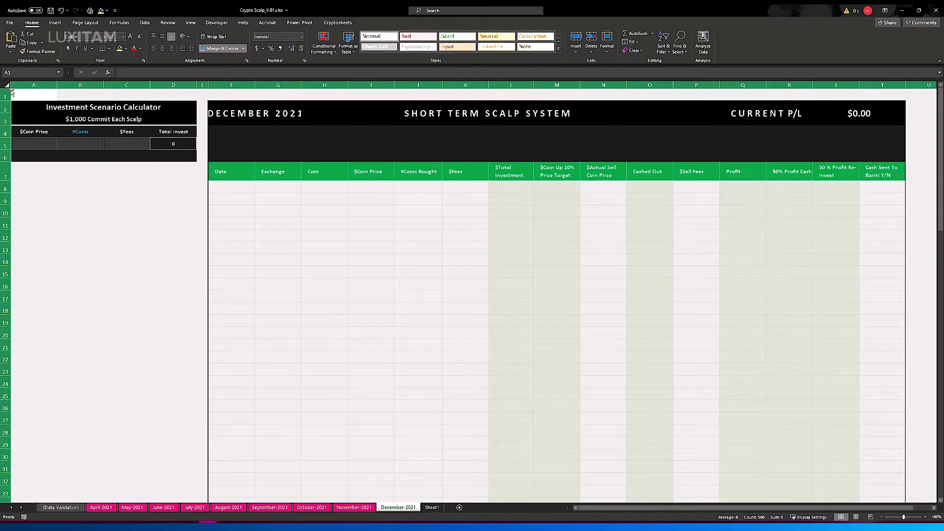
{"action": "key", "text": "ctrl+c"}
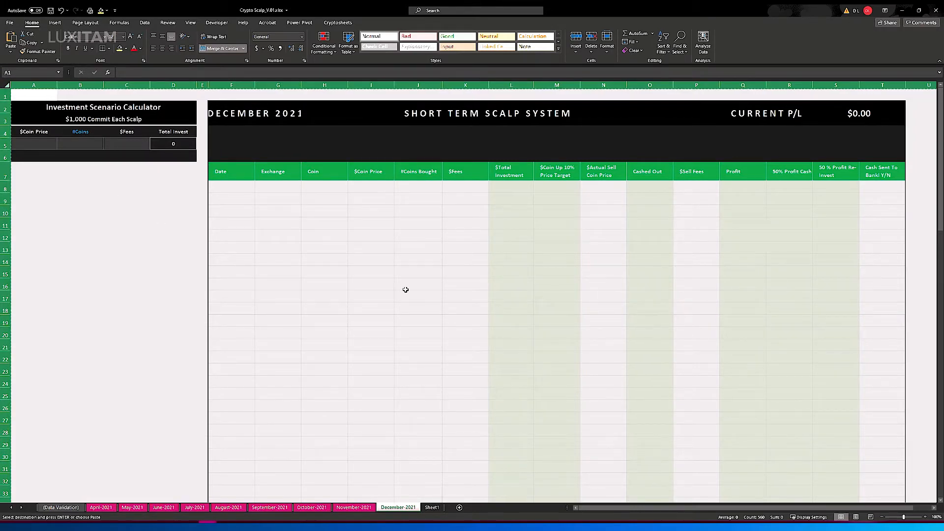
{"action": "left_click", "coordinate": [431, 507]}
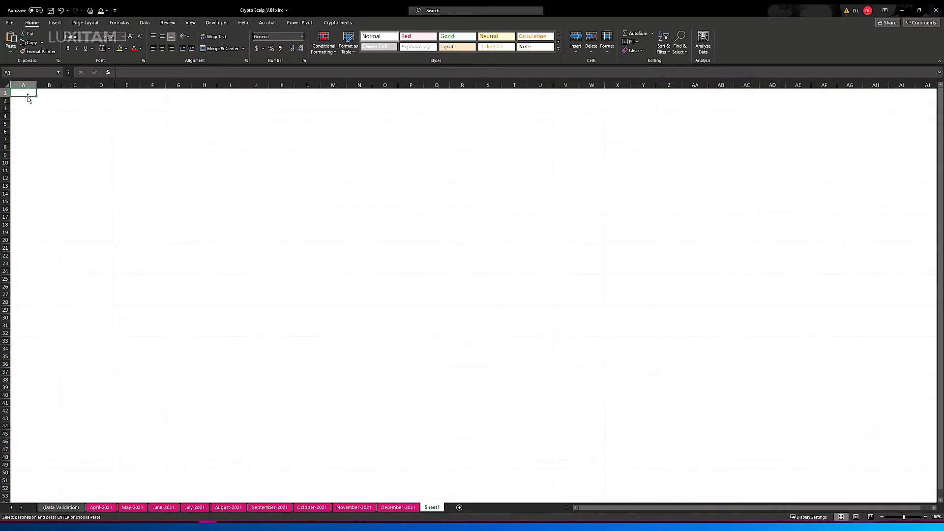
{"action": "key", "text": "ctrl+v"}
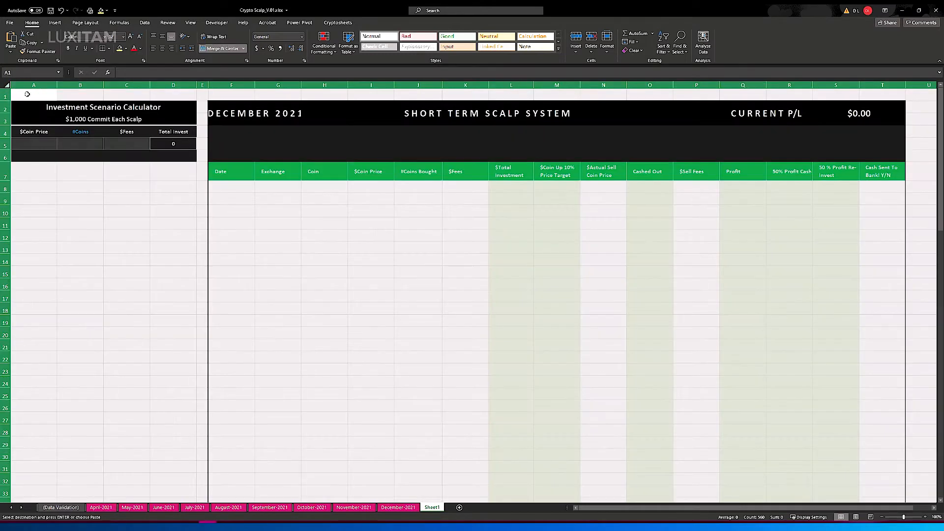
- Check the copied sheet's month title and layout against the December-2021 and November-2021 sheets
{"action": "left_click", "coordinate": [304, 318]}
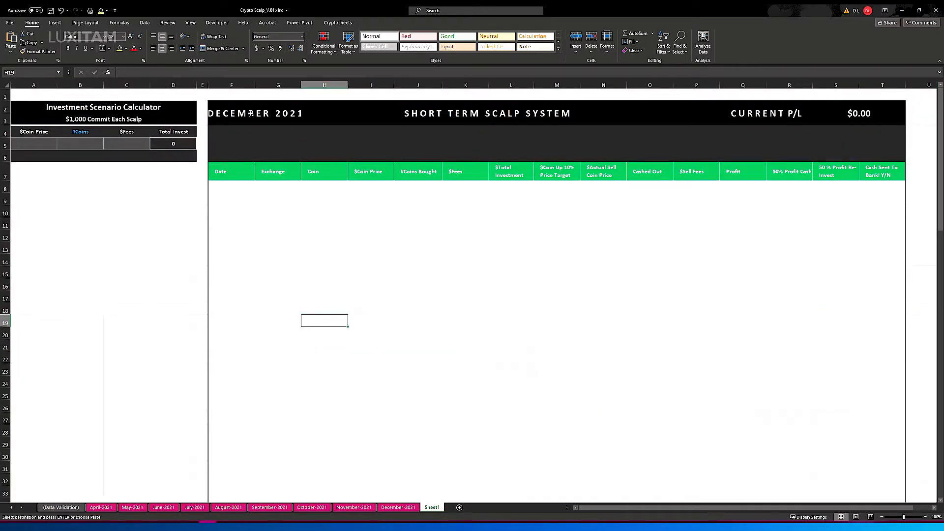
{"action": "left_click", "coordinate": [251, 113]}
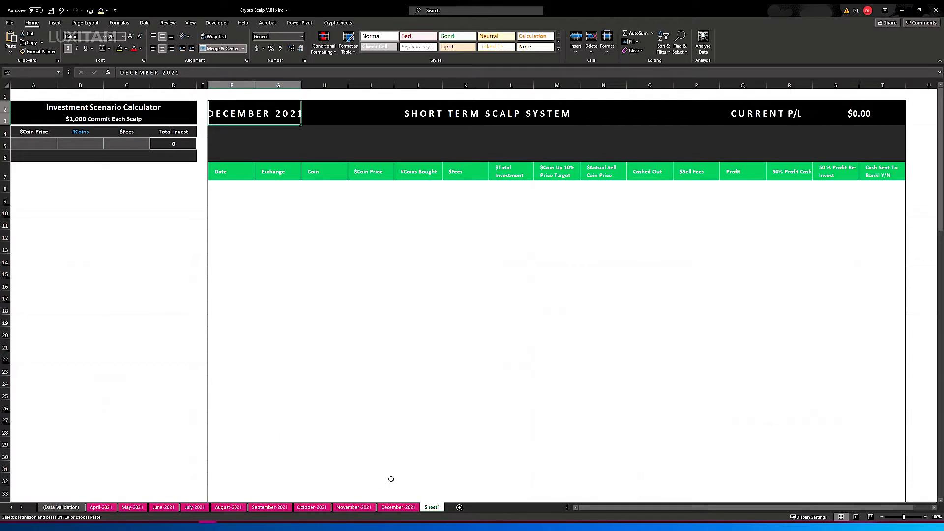
{"action": "left_click", "coordinate": [397, 507]}
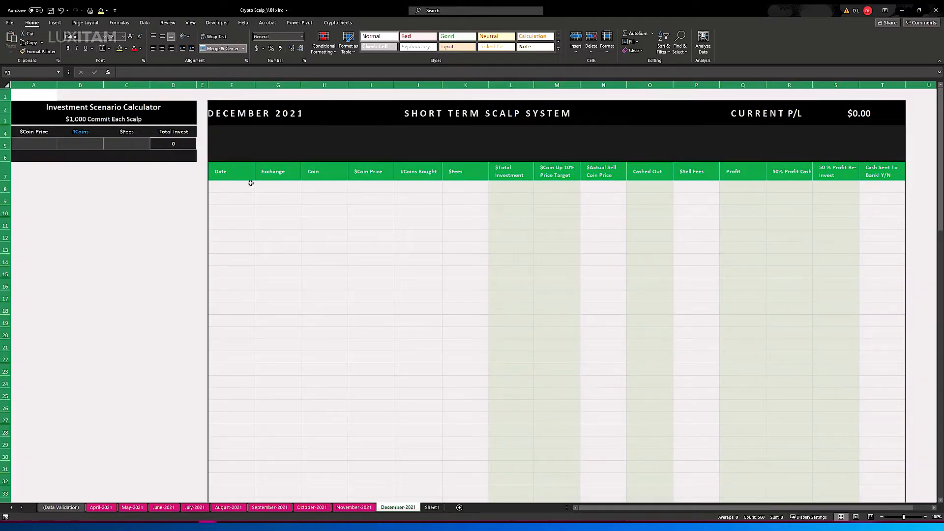
{"action": "left_click_drag", "start_coordinate": [266, 257], "coordinate": [273, 250]}
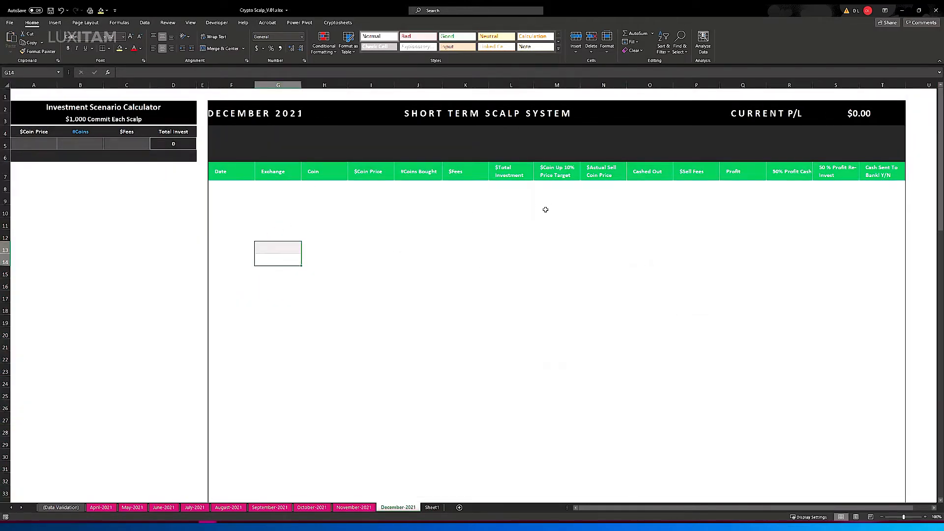
{"action": "left_click", "coordinate": [433, 508]}
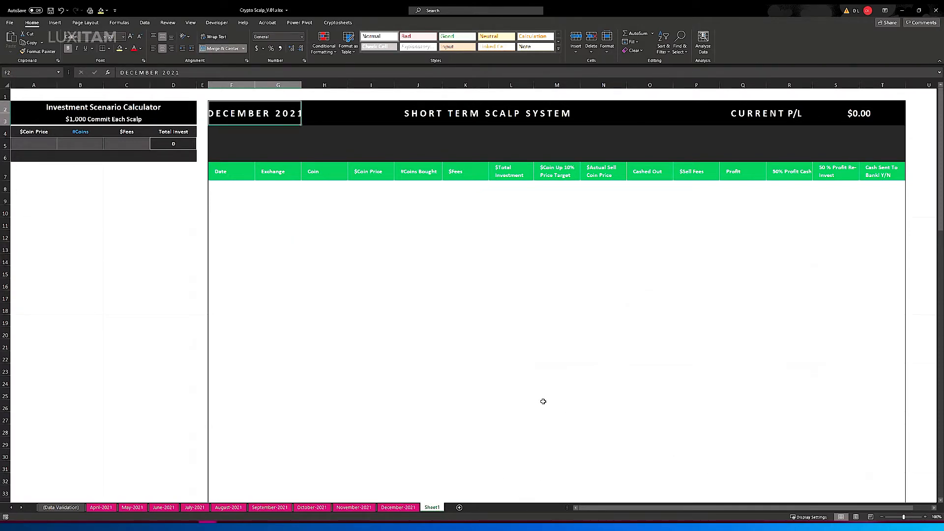
{"action": "left_click", "coordinate": [397, 508]}
{"action": "key", "text": "ctrl+Page_Up"}
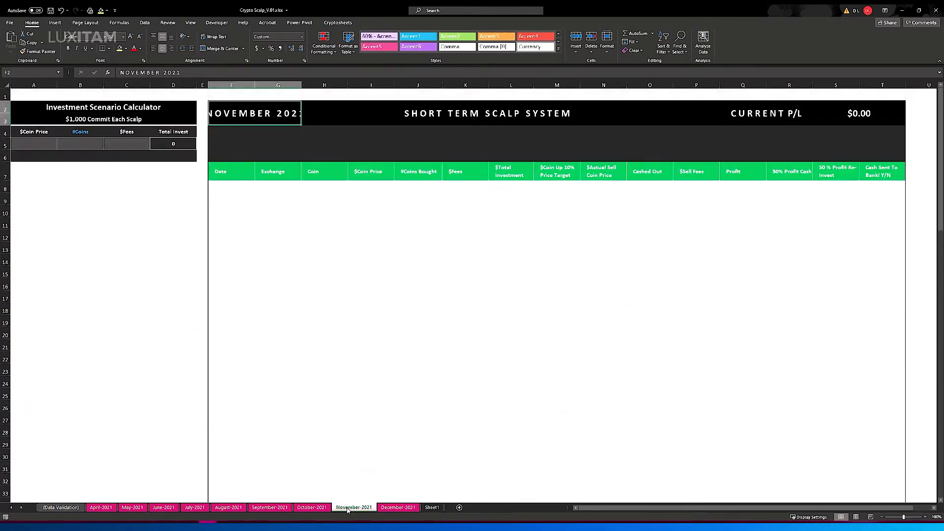
{"action": "right_click", "coordinate": [396, 510]}
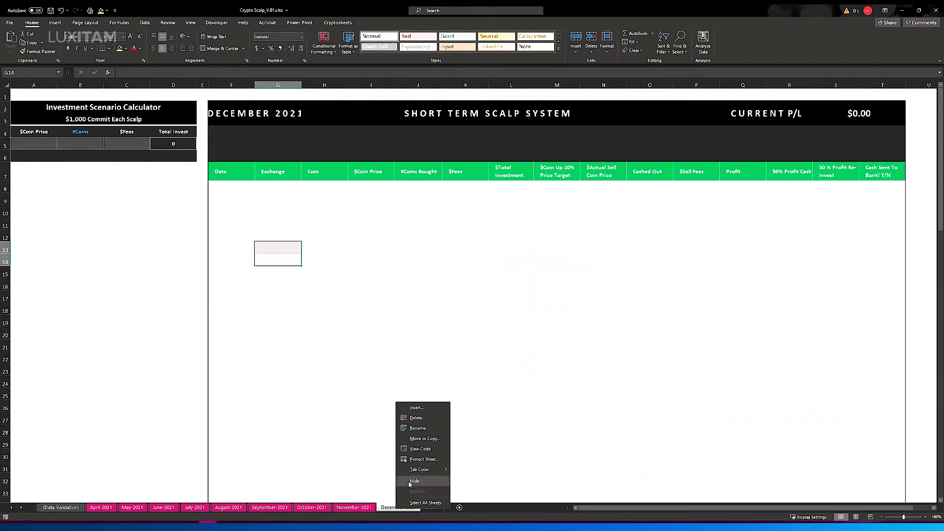
{"action": "right_click", "coordinate": [363, 509]}
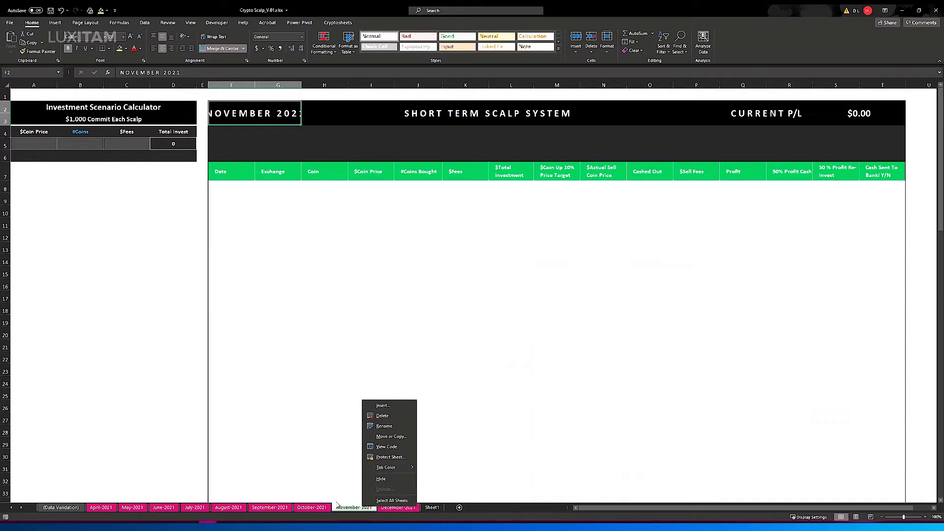
{"action": "left_click", "coordinate": [448, 475]}
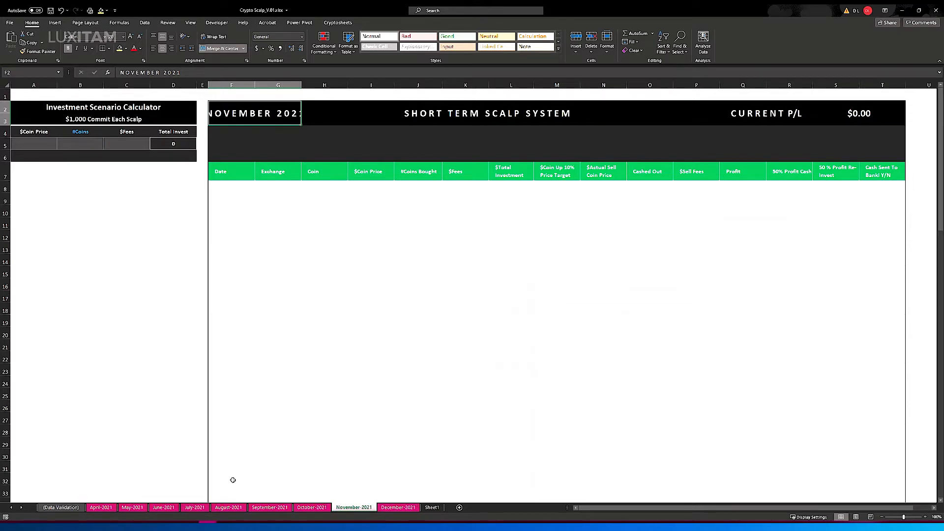
{"action": "left_click", "coordinate": [341, 502]}
- Switch to the crypto tracker project #1 workbook and open its RULES sheet
{"action": "left_click", "coordinate": [208, 524]}
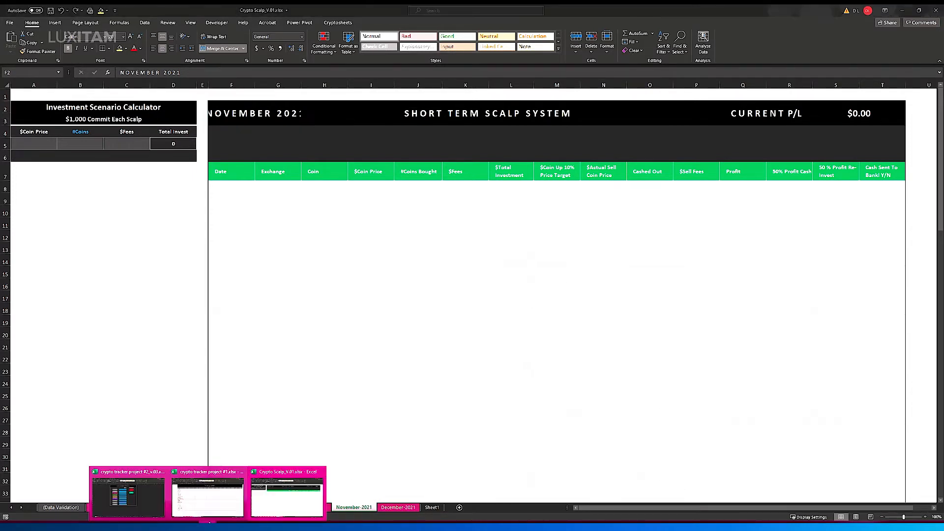
{"action": "left_click", "coordinate": [220, 495]}
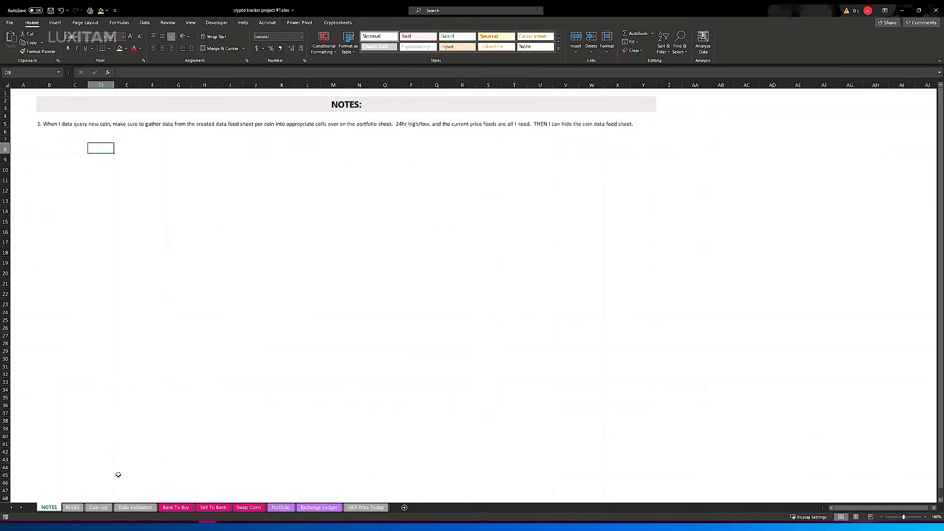
{"action": "left_click", "coordinate": [72, 507]}
{"action": "left_click", "coordinate": [354, 385]}
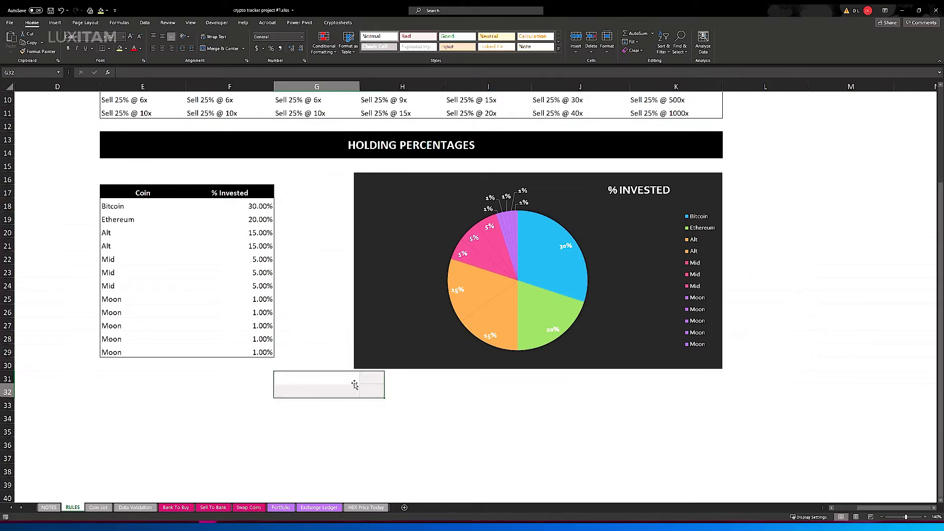
- Examine the cap size sell point rules, covering the cap categories, their value ranges and the hold and sell levels
{"action": "scroll", "coordinate": [344, 338], "scroll_direction": "up", "scroll_amount": 3}
{"action": "left_click_drag", "start_coordinate": [128, 156], "coordinate": [639, 155]}
{"action": "left_click_drag", "start_coordinate": [124, 166], "coordinate": [595, 170]}
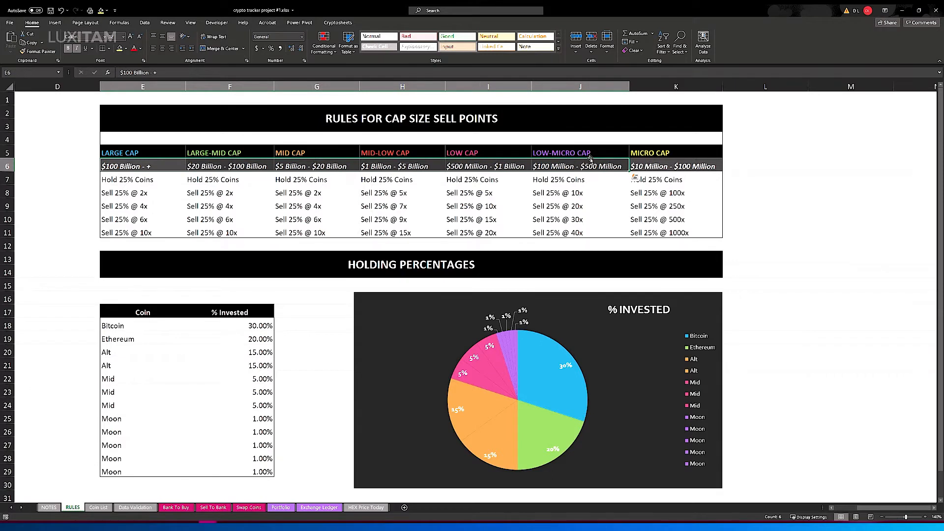
{"action": "left_click_drag", "start_coordinate": [151, 180], "coordinate": [144, 231]}
{"action": "left_click_drag", "start_coordinate": [206, 180], "coordinate": [224, 232]}
{"action": "left_click_drag", "start_coordinate": [307, 180], "coordinate": [331, 232]}
{"action": "left_click_drag", "start_coordinate": [145, 178], "coordinate": [665, 232]}
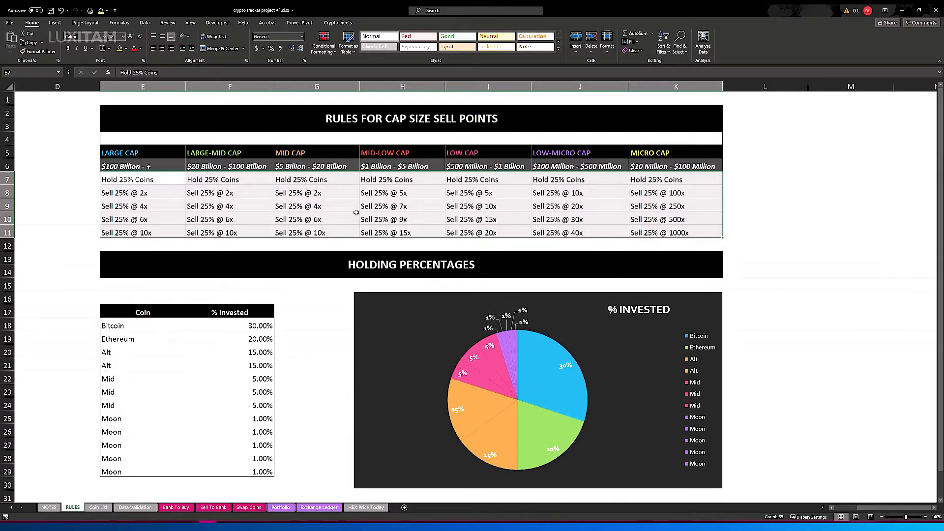
- Examine the holding percentages table and pie chart, going through the Bitcoin, Ethereum, Alt, Mid and Moon allocations
{"action": "left_click_drag", "start_coordinate": [140, 271], "coordinate": [408, 270]}
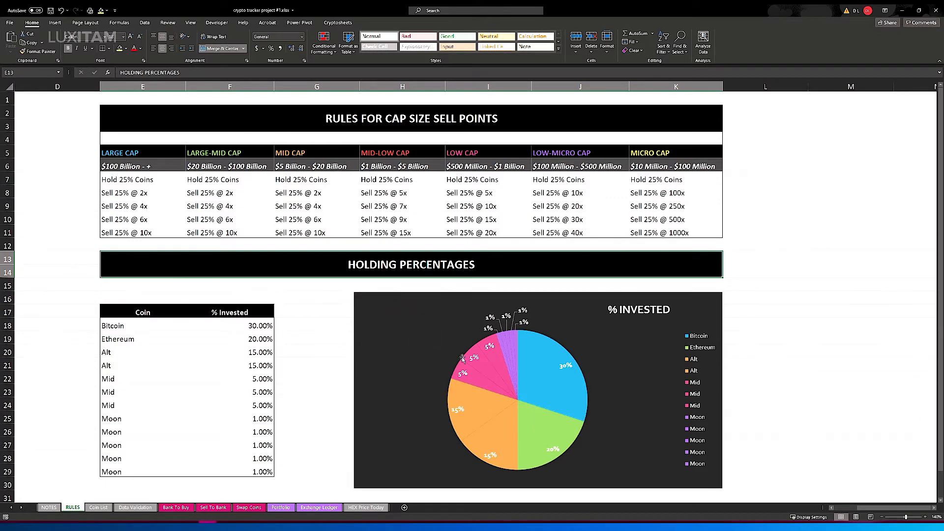
{"action": "scroll", "coordinate": [367, 369], "scroll_direction": "down", "scroll_amount": 2}
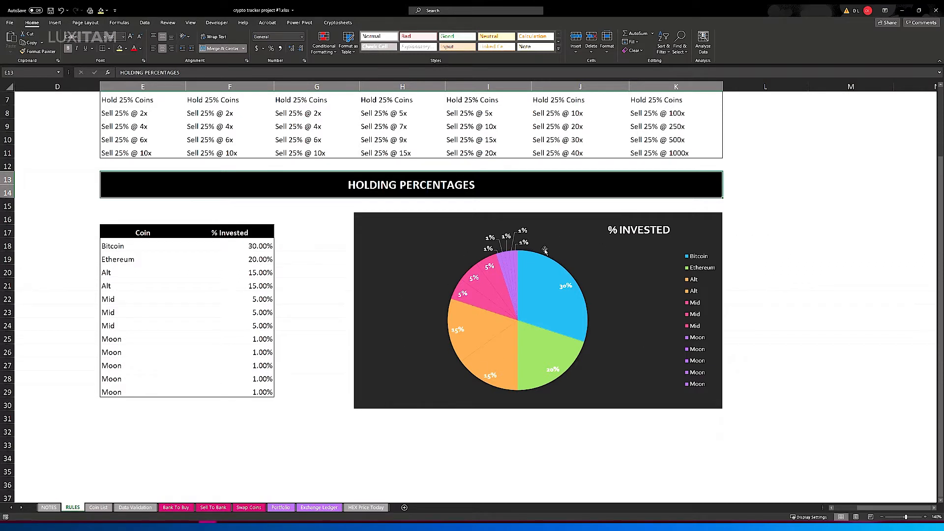
{"action": "left_click_drag", "start_coordinate": [117, 246], "coordinate": [224, 394]}
{"action": "left_click", "coordinate": [177, 245]}
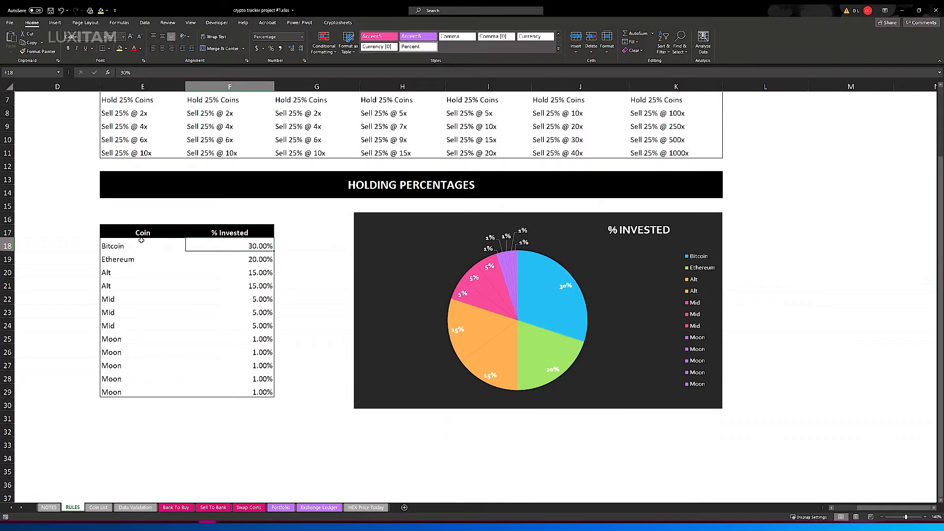
{"action": "left_click", "coordinate": [147, 256]}
{"action": "left_click_drag", "start_coordinate": [232, 271], "coordinate": [234, 288]}
{"action": "left_click_drag", "start_coordinate": [148, 273], "coordinate": [150, 282]}
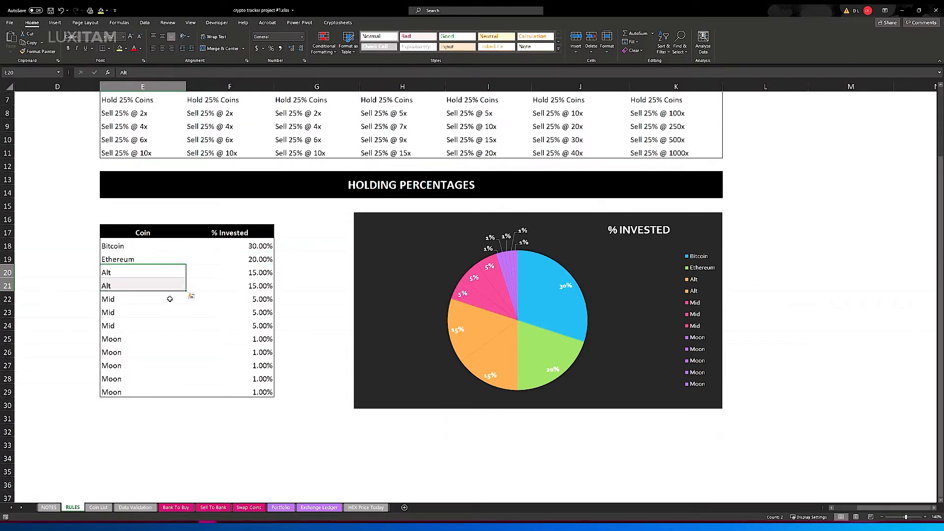
{"action": "left_click_drag", "start_coordinate": [234, 300], "coordinate": [229, 415]}
- Look at the Coin List sheet and unhide the Ethereum sheet
{"action": "left_click", "coordinate": [97, 508]}
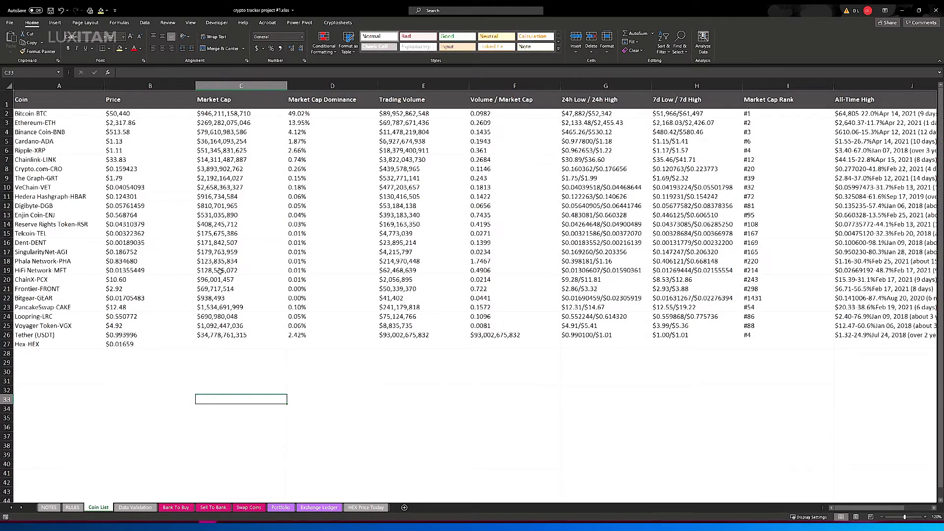
{"action": "right_click", "coordinate": [102, 512]}
{"action": "left_click", "coordinate": [118, 494]}
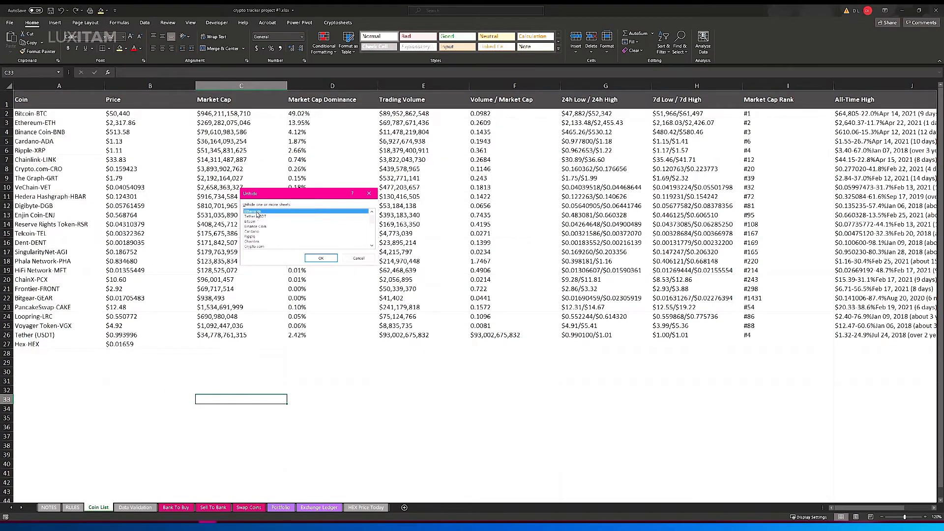
{"action": "left_click", "coordinate": [317, 258]}
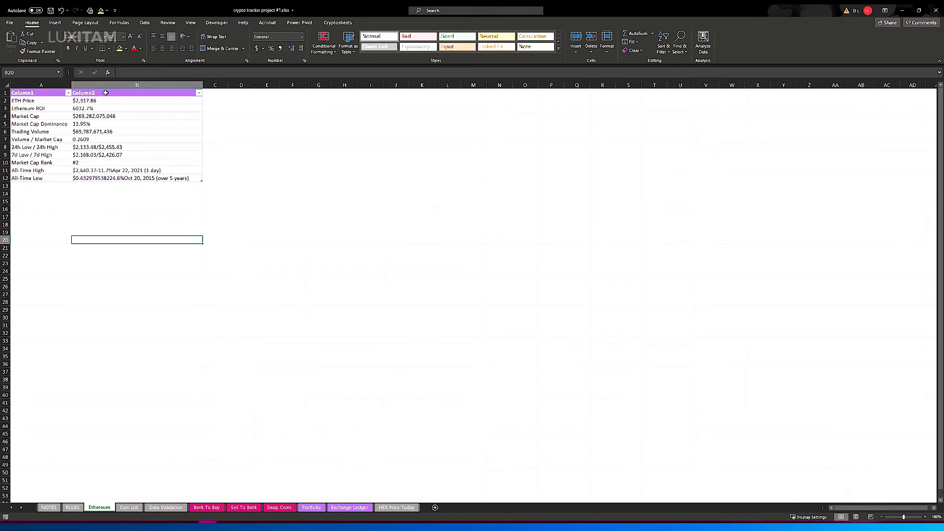
- Show the workbook's queries and connections and open the ETH query for editing in the Power Query Editor
{"action": "left_click", "coordinate": [144, 22]}
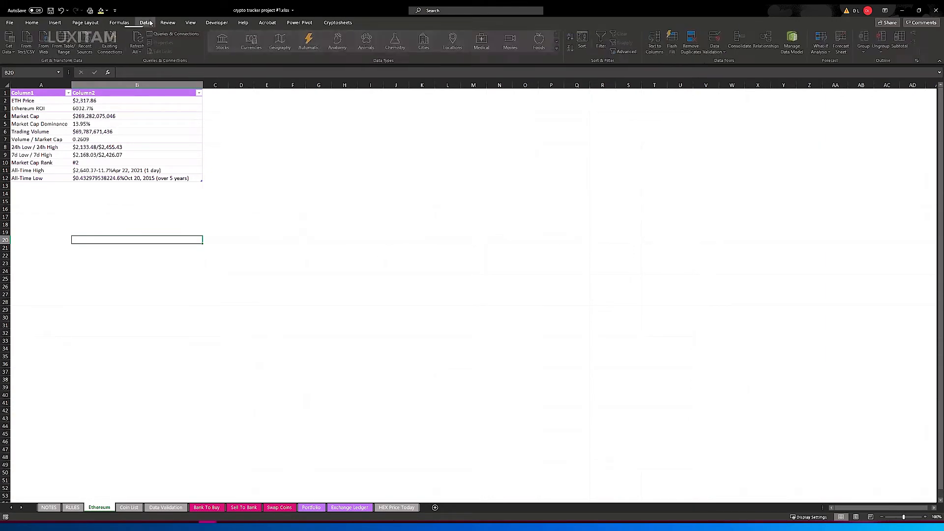
{"action": "left_click", "coordinate": [173, 34]}
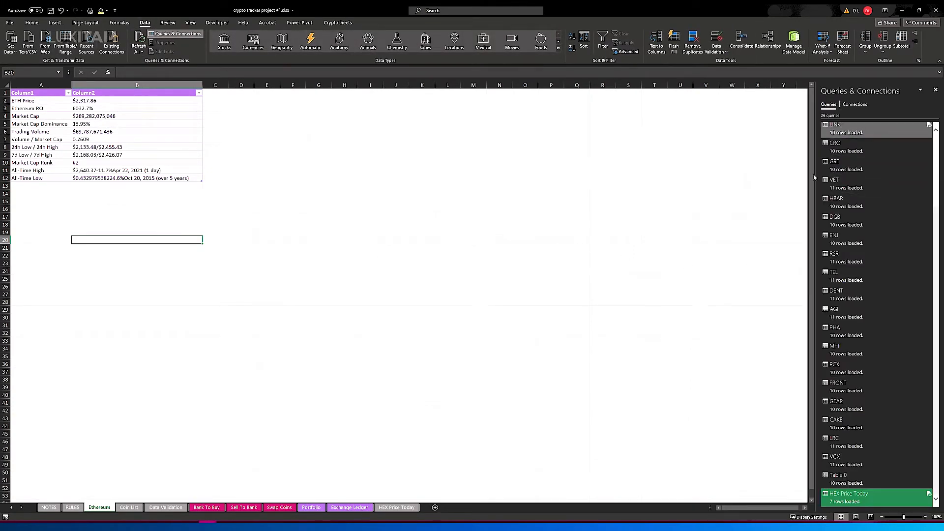
{"action": "scroll", "coordinate": [895, 202], "scroll_direction": "up", "scroll_amount": 3}
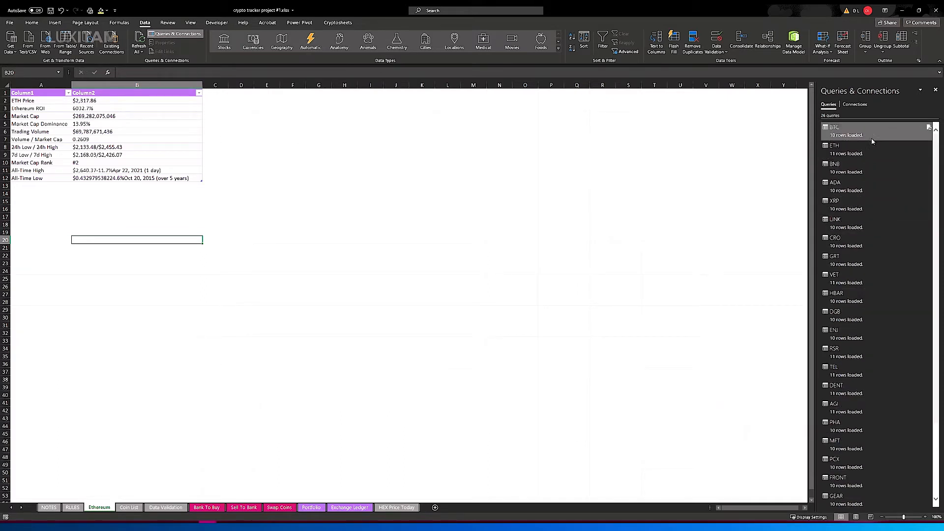
{"action": "mouse_move", "coordinate": [841, 155]}
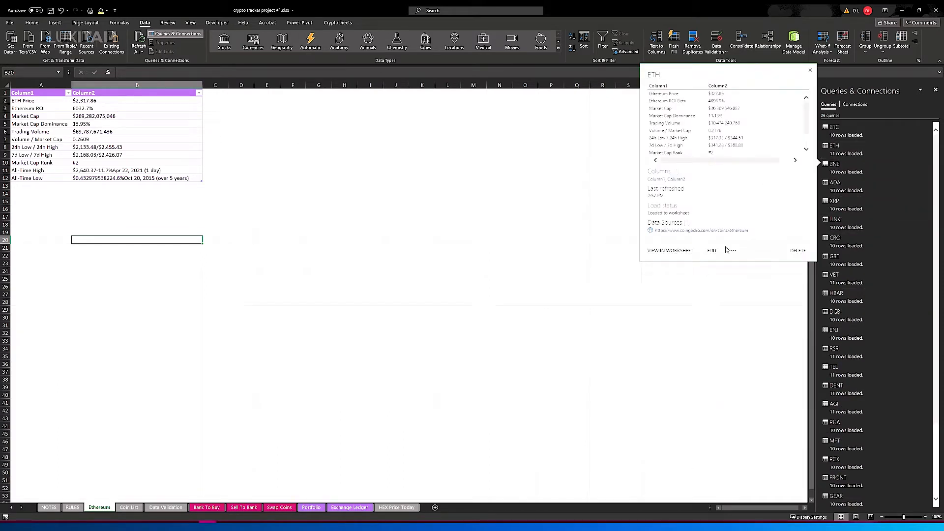
{"action": "left_click", "coordinate": [714, 252]}
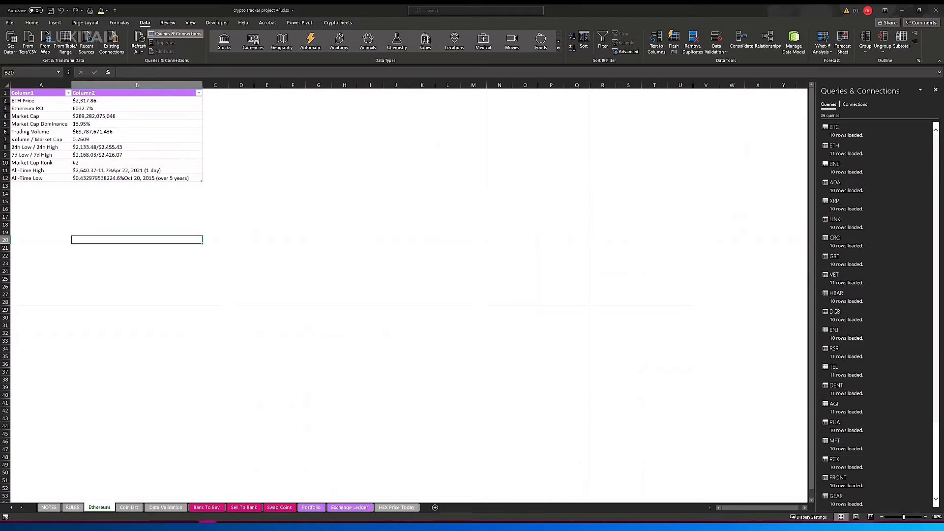
{"action": "left_click_drag", "start_coordinate": [0, 120], "coordinate": [471, 47]}
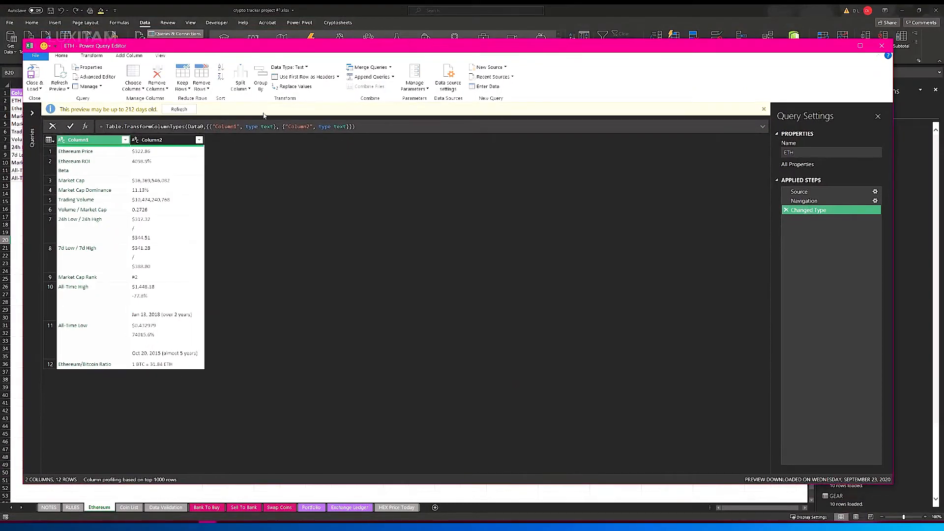
- Refresh the ETH query's preview, check its ETH Price row, and close the Power Query Editor
{"action": "left_click", "coordinate": [175, 110]}
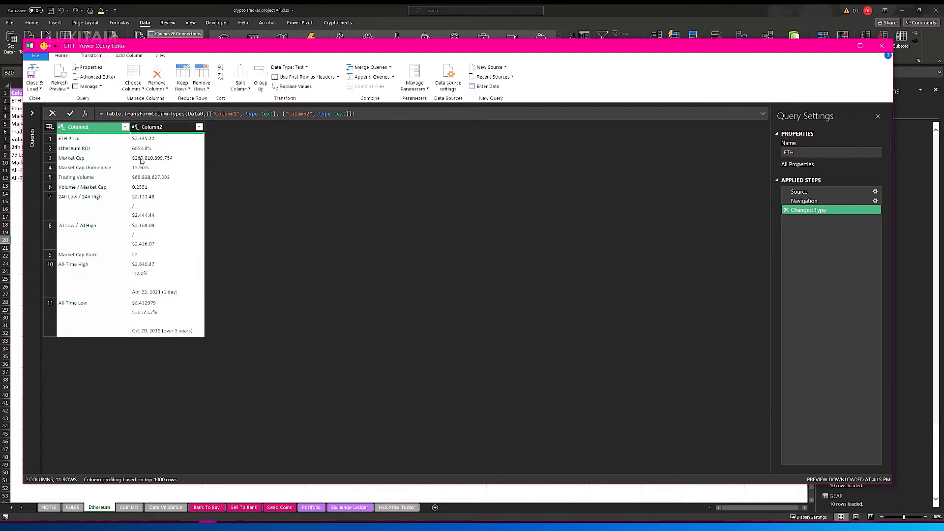
{"action": "left_click", "coordinate": [83, 140]}
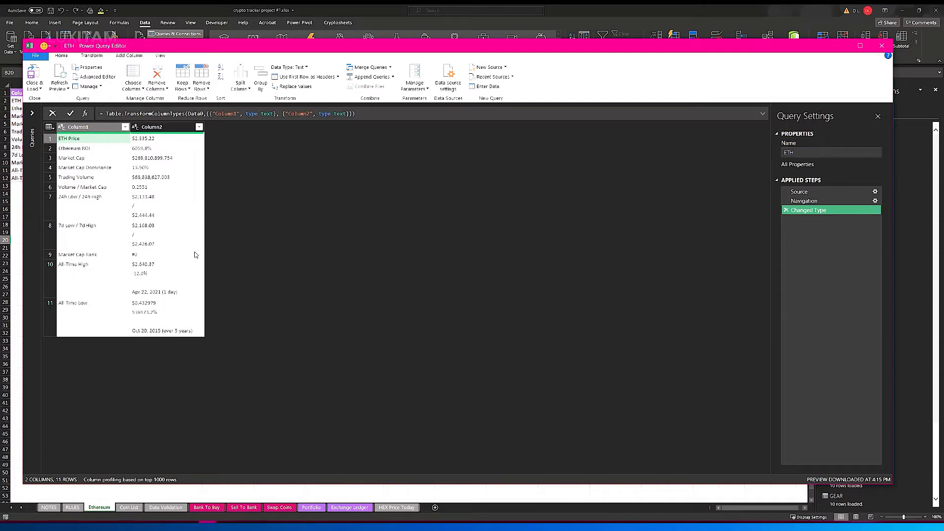
{"action": "left_click", "coordinate": [883, 46]}
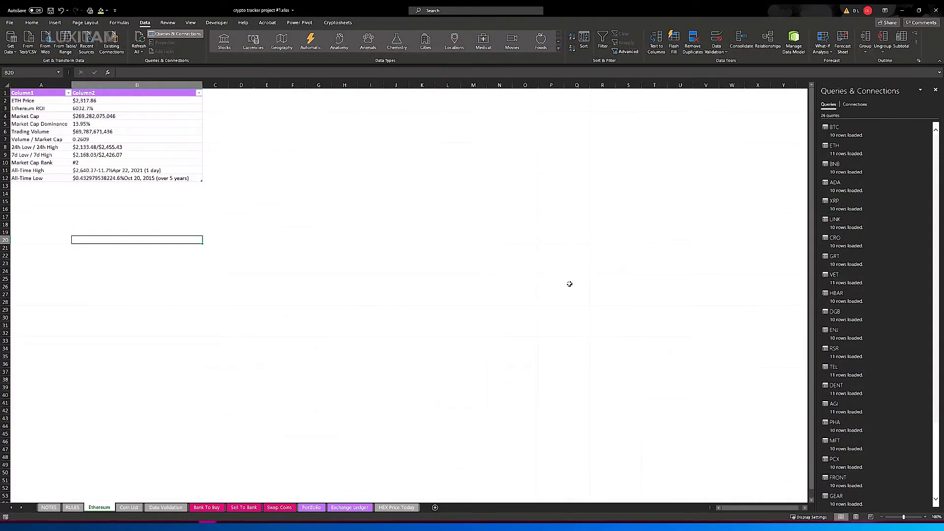
- Review the Coin List sheet and the coin symbol list on the Data Validation sheet
{"action": "mouse_move", "coordinate": [843, 153]}
{"action": "left_click", "coordinate": [128, 507]}
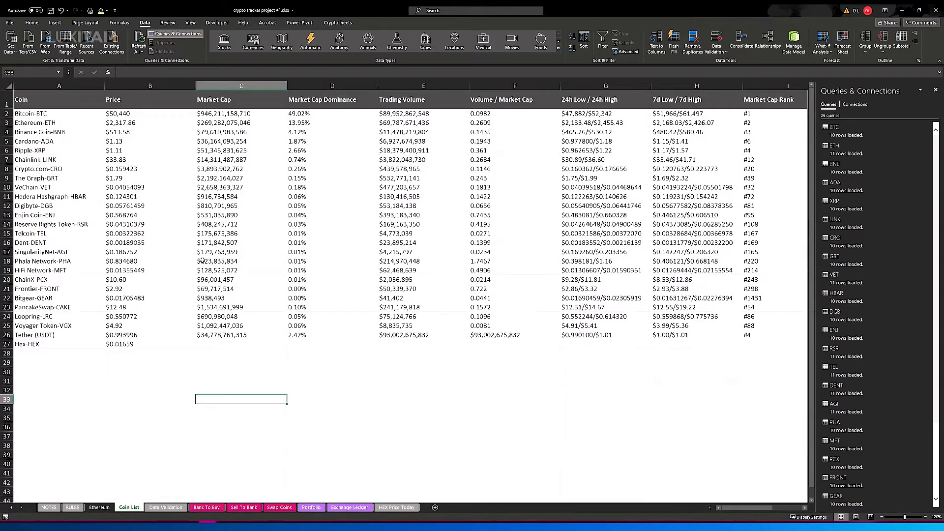
{"action": "left_click", "coordinate": [173, 508]}
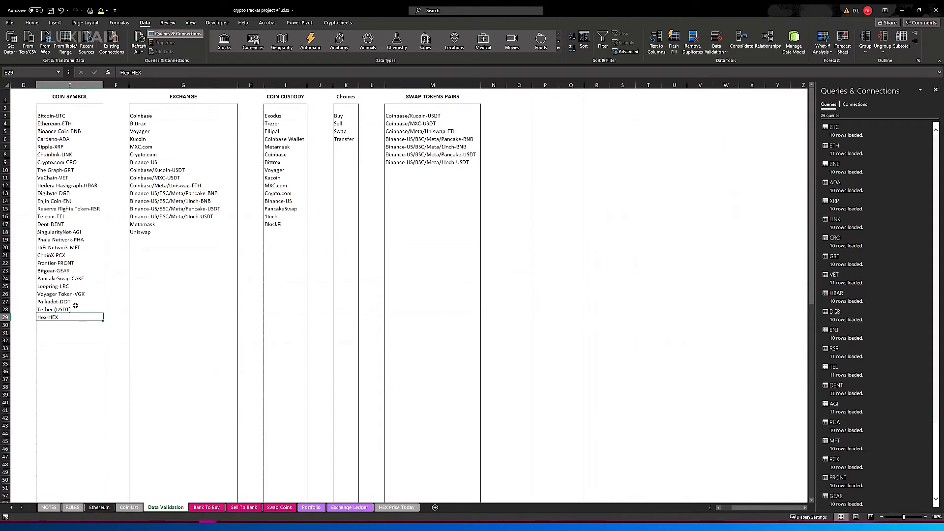
{"action": "left_click", "coordinate": [47, 326]}
- Open the Bank To Buy sheet and look through the coin choices offered in row 3 under Buy Coin Symbol
{"action": "left_click", "coordinate": [206, 508]}
{"action": "left_click", "coordinate": [121, 156]}
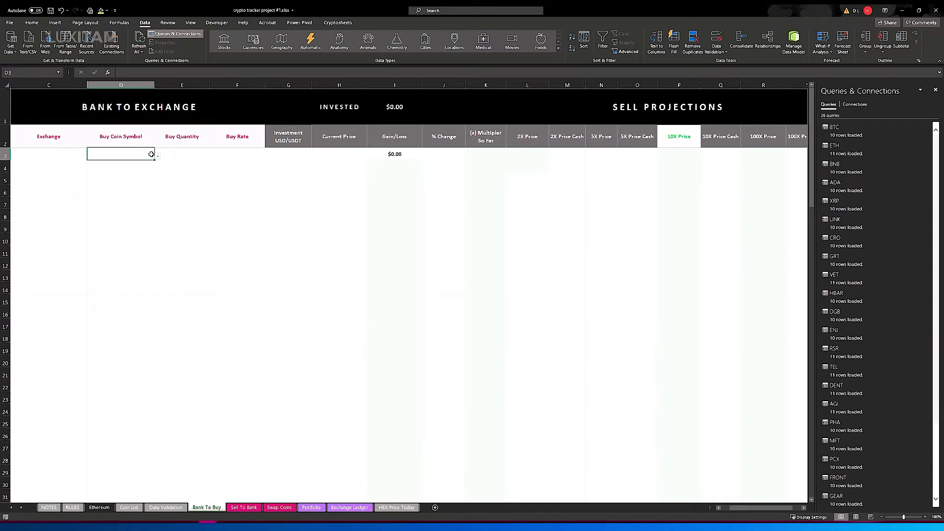
{"action": "left_click", "coordinate": [157, 156]}
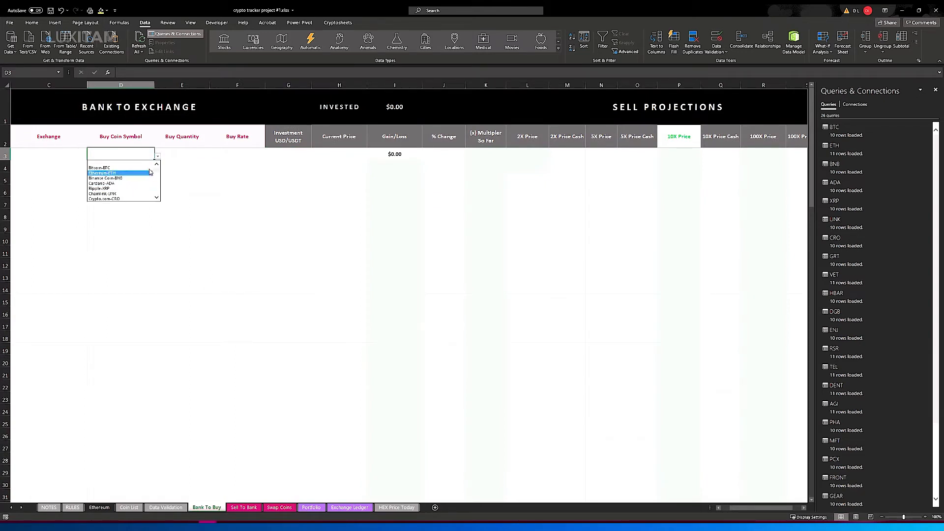
{"action": "left_click_drag", "start_coordinate": [156, 171], "coordinate": [156, 196]}
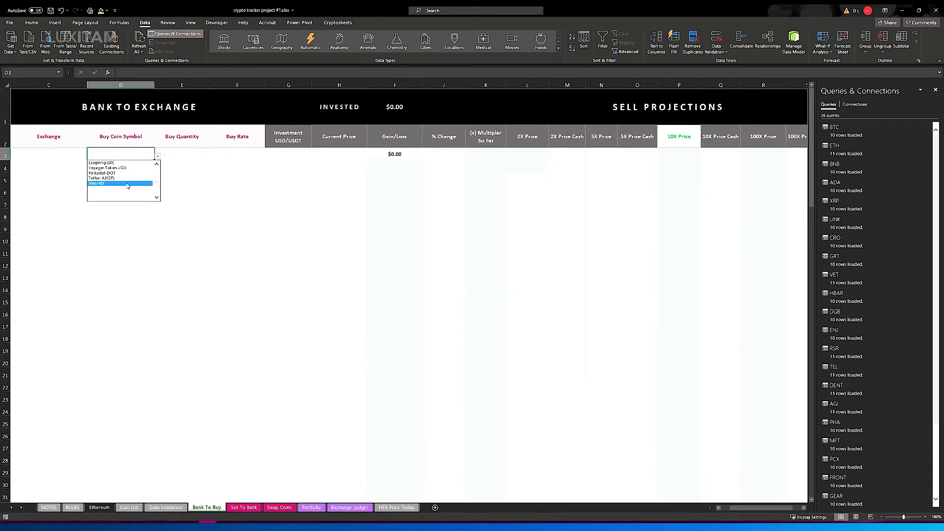
- Check the Hex-HEX row and the empty rows beneath it on the Coin List sheet, then view the Data Validation lists
{"action": "left_click", "coordinate": [129, 507]}
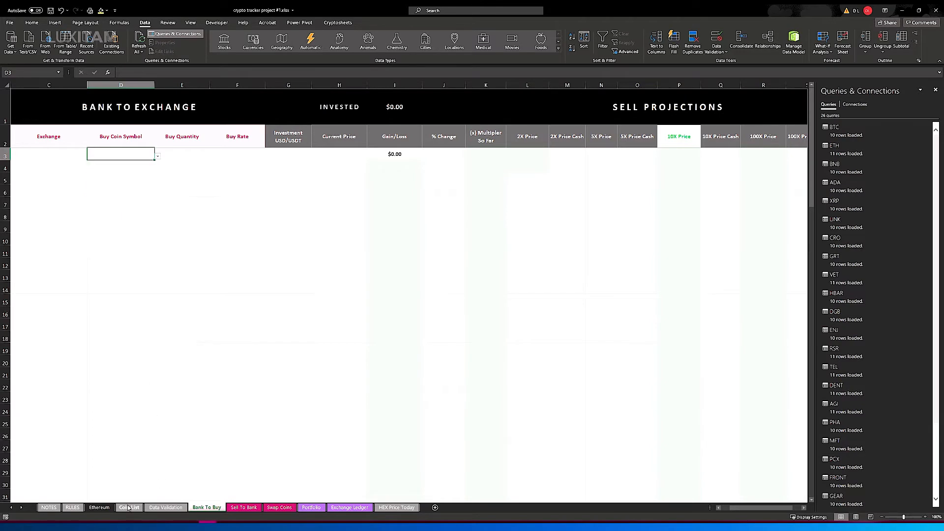
{"action": "left_click", "coordinate": [32, 345]}
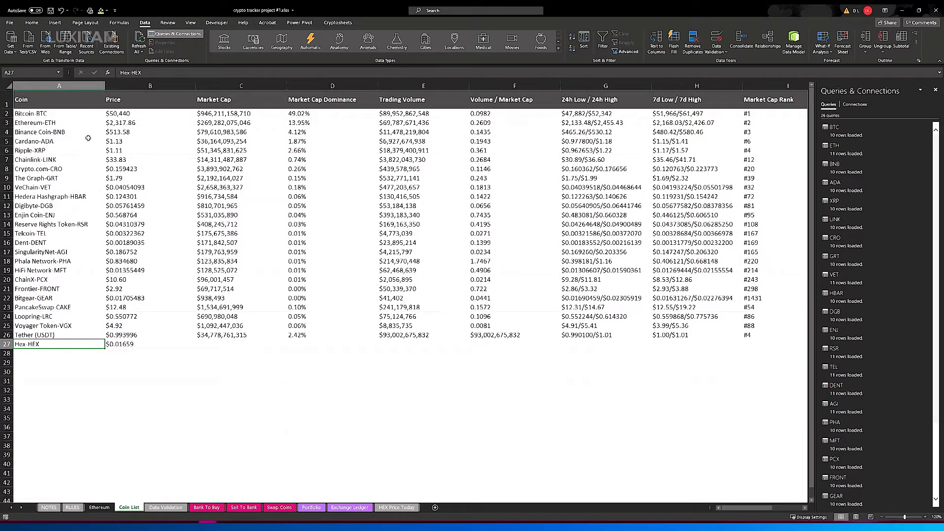
{"action": "left_click", "coordinate": [40, 351]}
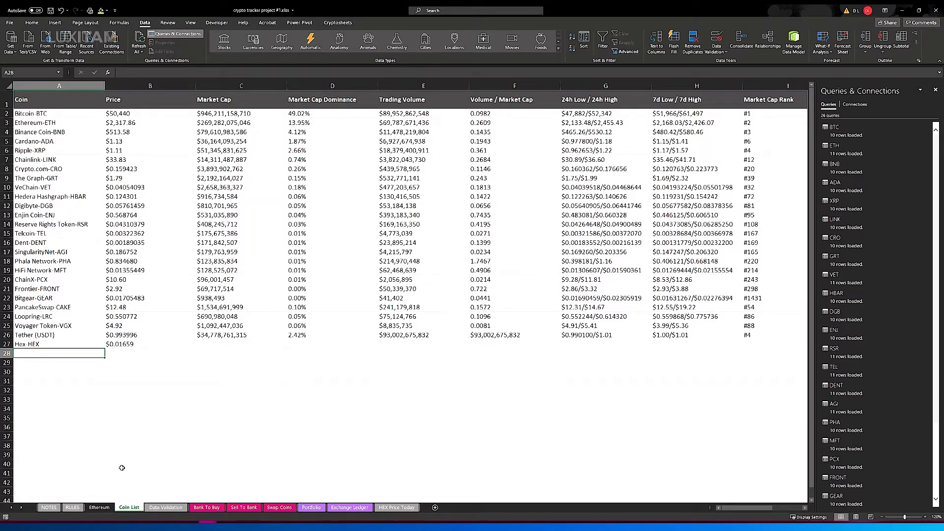
{"action": "left_click_drag", "start_coordinate": [119, 354], "coordinate": [432, 369]}
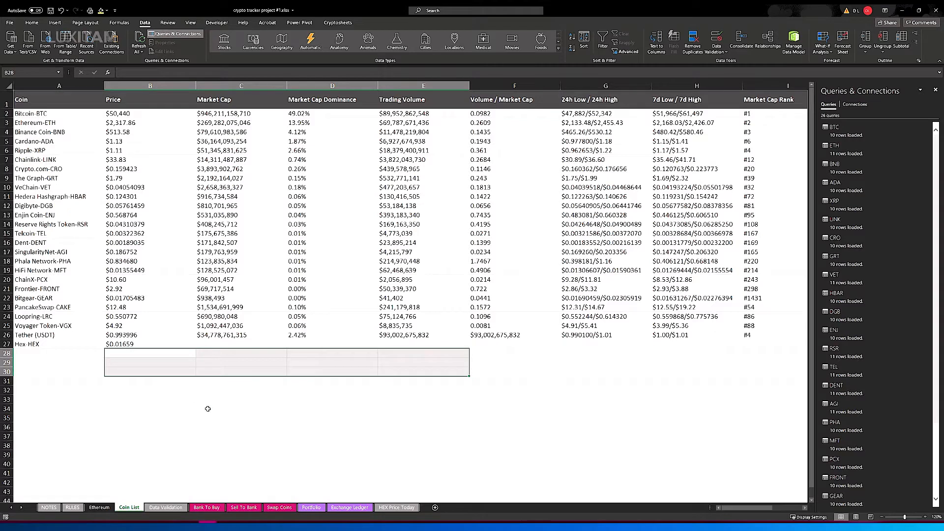
{"action": "left_click", "coordinate": [166, 507]}
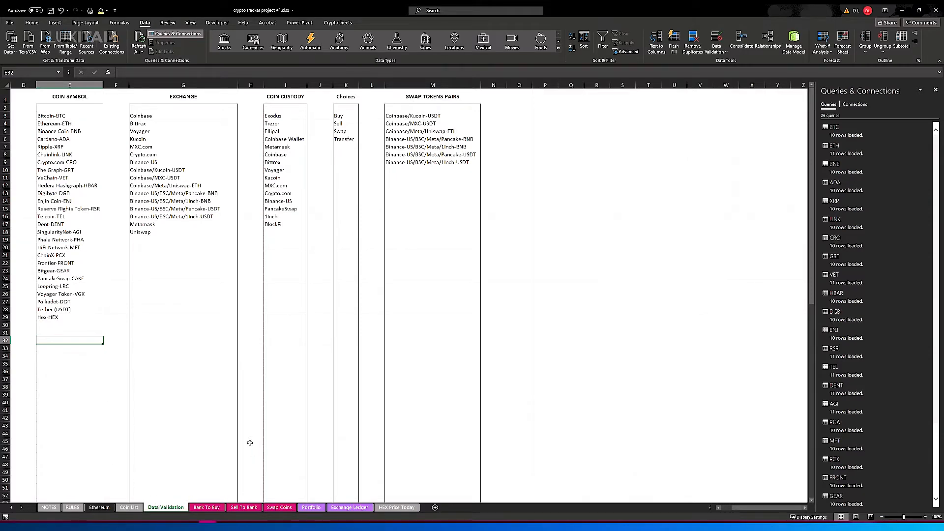
- Look over the Bank To Buy sheet's purchase columns, from Date and Exchange across to Current Price
{"action": "left_click", "coordinate": [205, 509]}
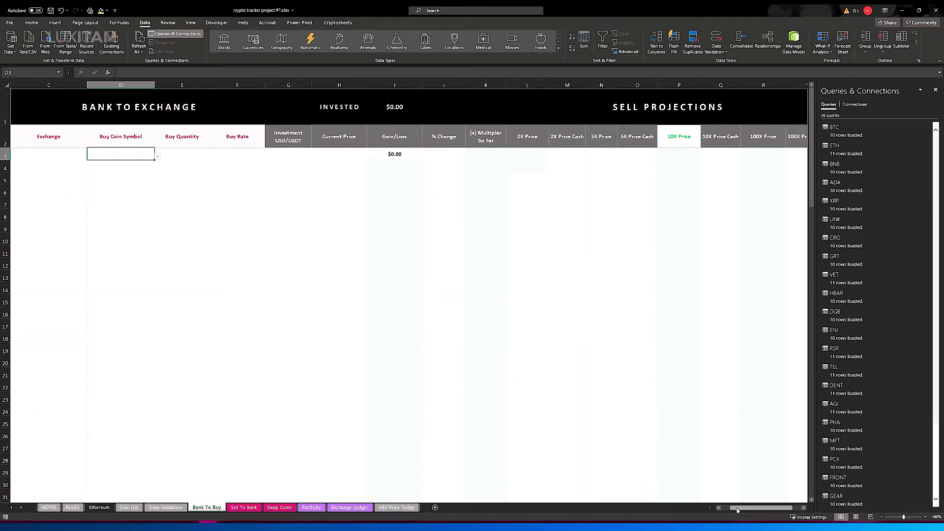
{"action": "left_click_drag", "start_coordinate": [739, 509], "coordinate": [713, 510]}
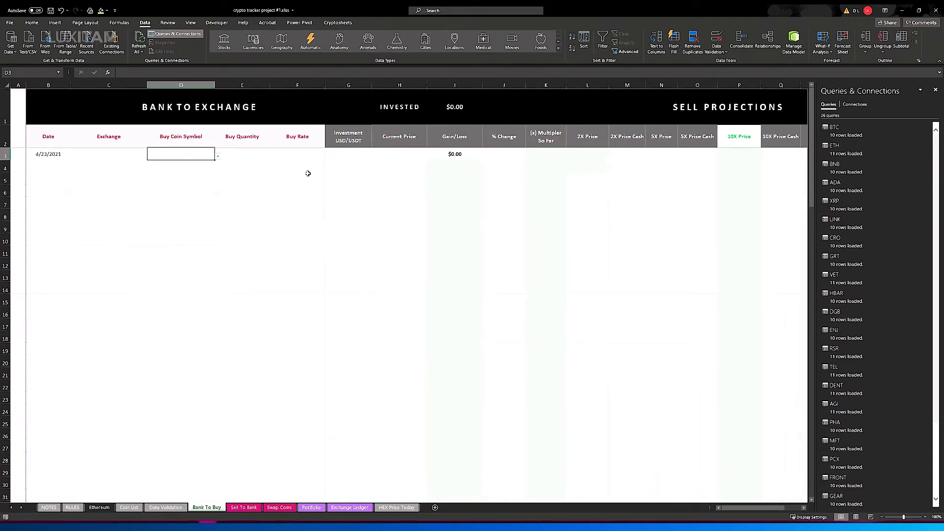
{"action": "left_click", "coordinate": [281, 352]}
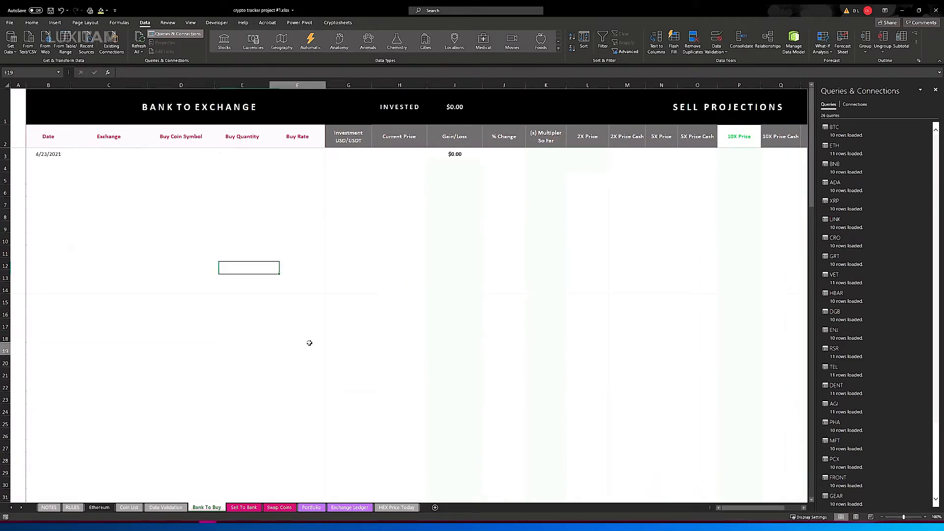
{"action": "left_click", "coordinate": [58, 153]}
{"action": "left_click", "coordinate": [102, 152]}
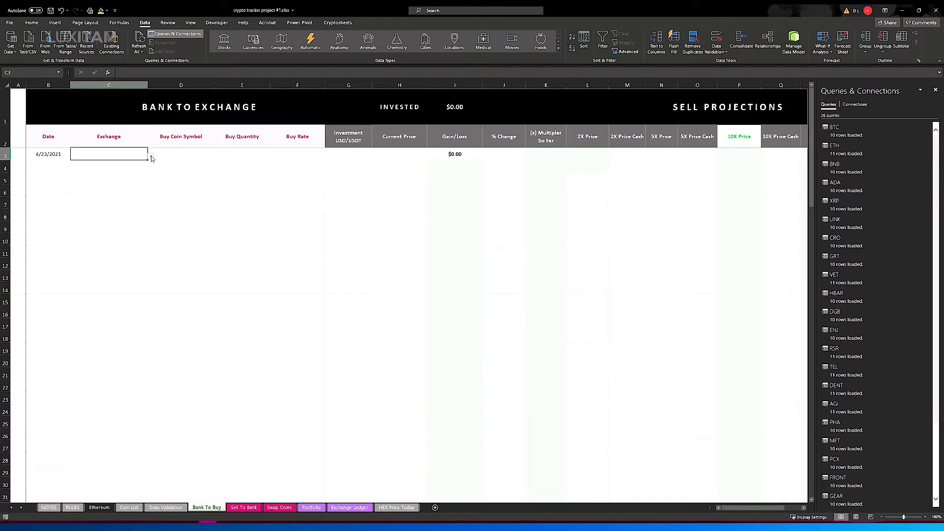
{"action": "left_click_drag", "start_coordinate": [87, 177], "coordinate": [406, 183]}
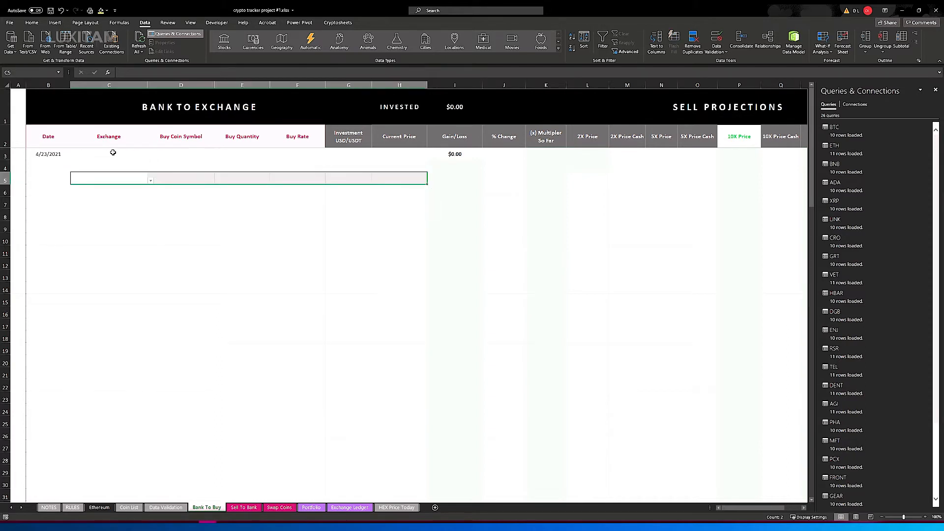
- Set row 3 of the Bank To Buy sheet to exchange Coinbase and buy coin symbol Ethereum-ETH
{"action": "left_click", "coordinate": [122, 153]}
{"action": "left_click", "coordinate": [151, 156]}
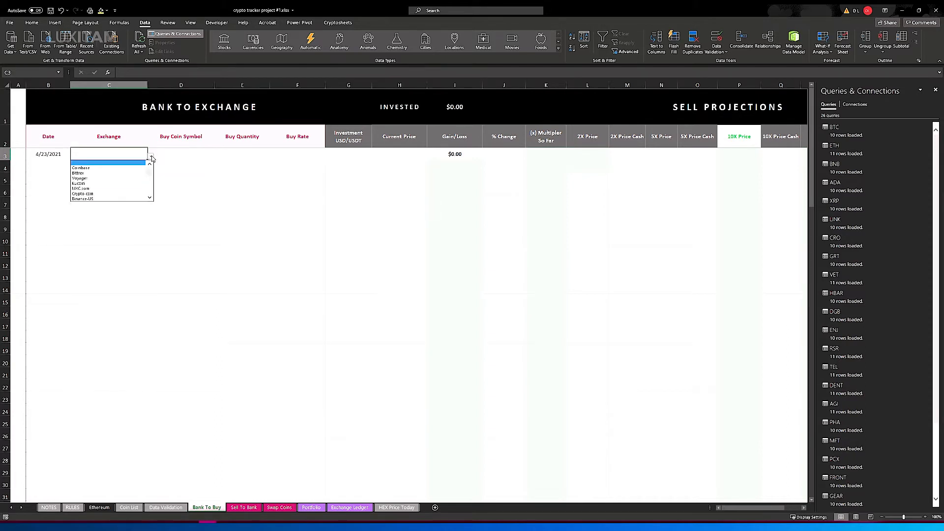
{"action": "left_click", "coordinate": [98, 168]}
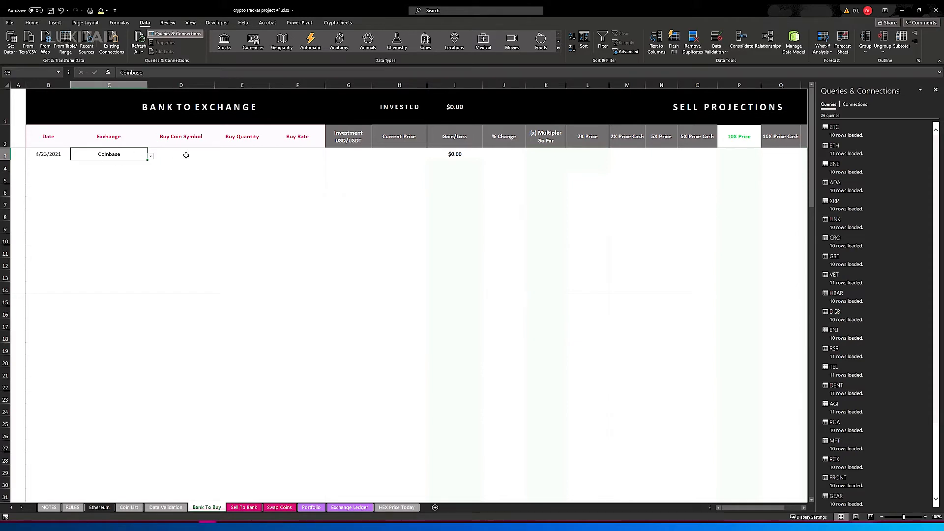
{"action": "left_click", "coordinate": [200, 156]}
{"action": "left_click", "coordinate": [218, 156]}
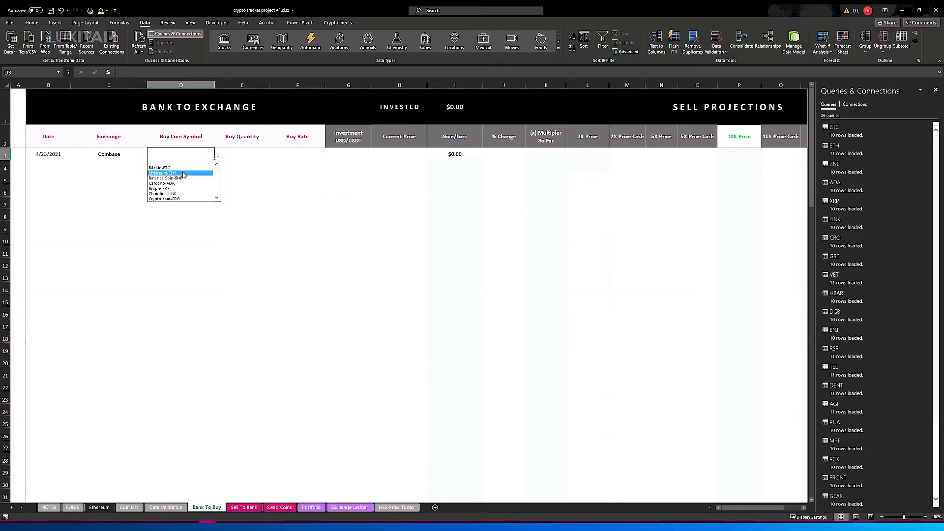
{"action": "left_click", "coordinate": [197, 171]}
- Enter a buy quantity of 2 and a buy rate of 1700 for the Ethereum purchase, then check its investment and current price cells
{"action": "left_click", "coordinate": [239, 156]}
{"action": "type", "text": "2"}
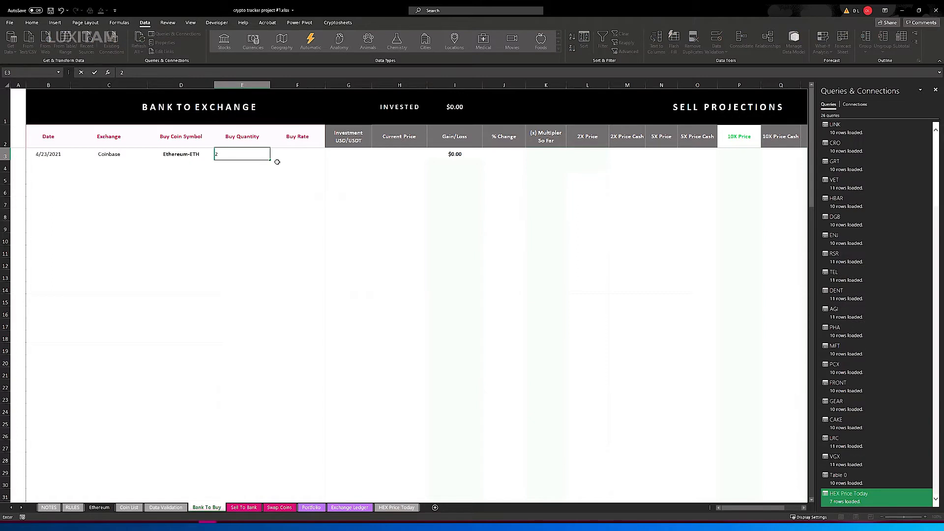
{"action": "left_click", "coordinate": [297, 154]}
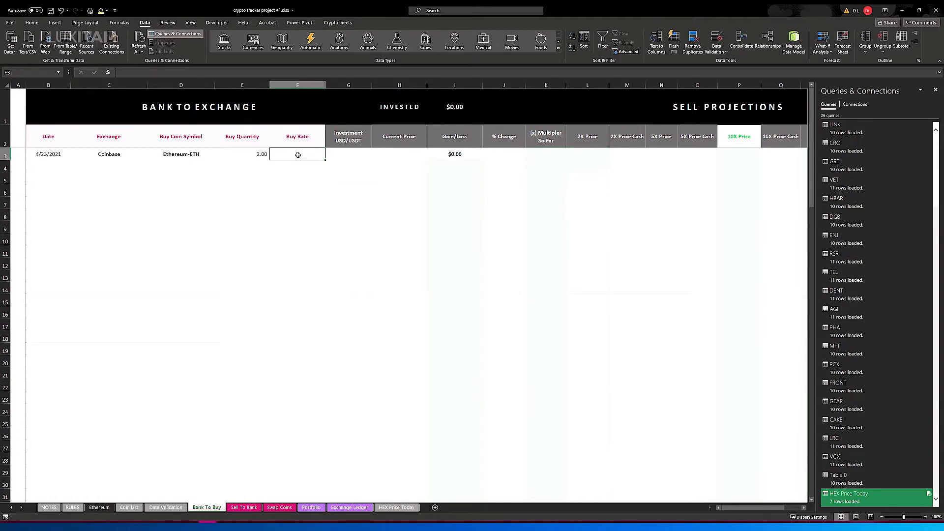
{"action": "type", "text": "1,"}
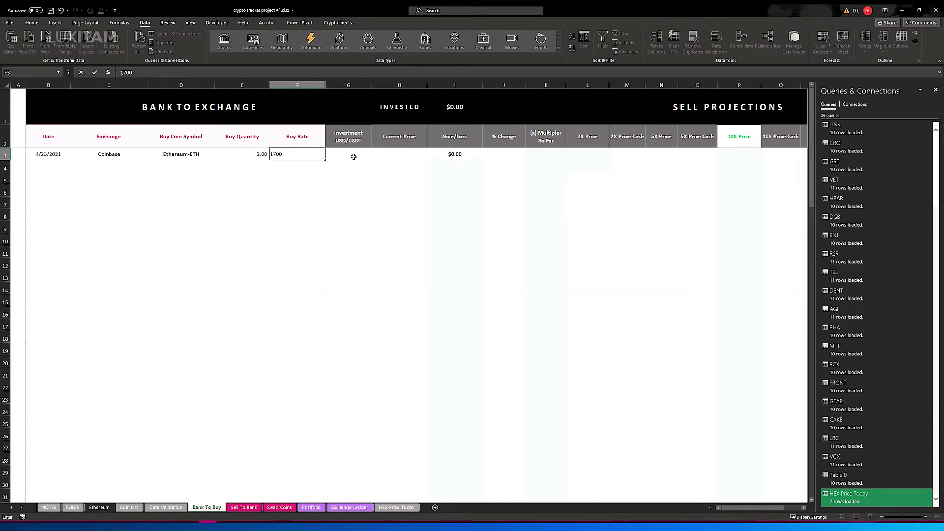
{"action": "type", "text": "700"}
{"action": "left_click", "coordinate": [354, 156]}
{"action": "left_click", "coordinate": [339, 214]}
{"action": "left_click", "coordinate": [352, 156]}
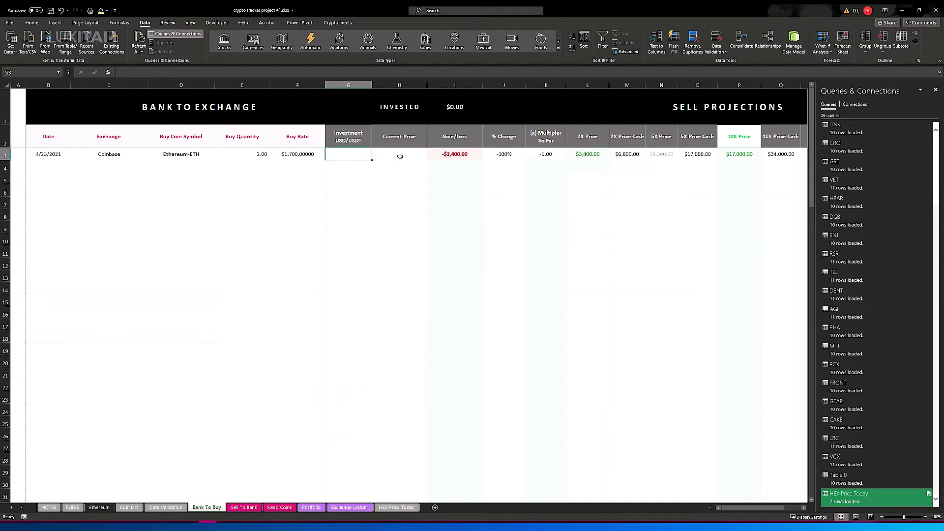
{"action": "left_click", "coordinate": [400, 156]}
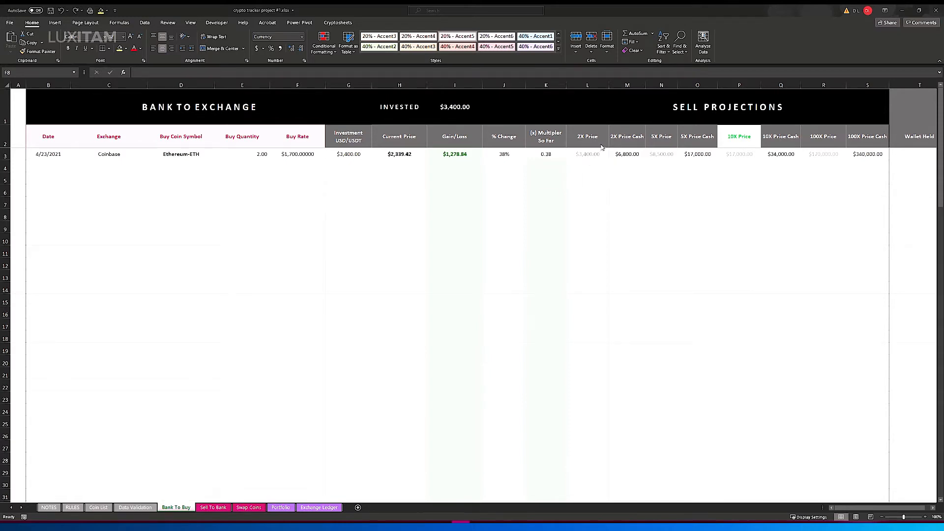
- Examine the Ethereum row's buy rate, current price, and the 2X, 5X and 10X price and cash projections
{"action": "left_click", "coordinate": [295, 156]}
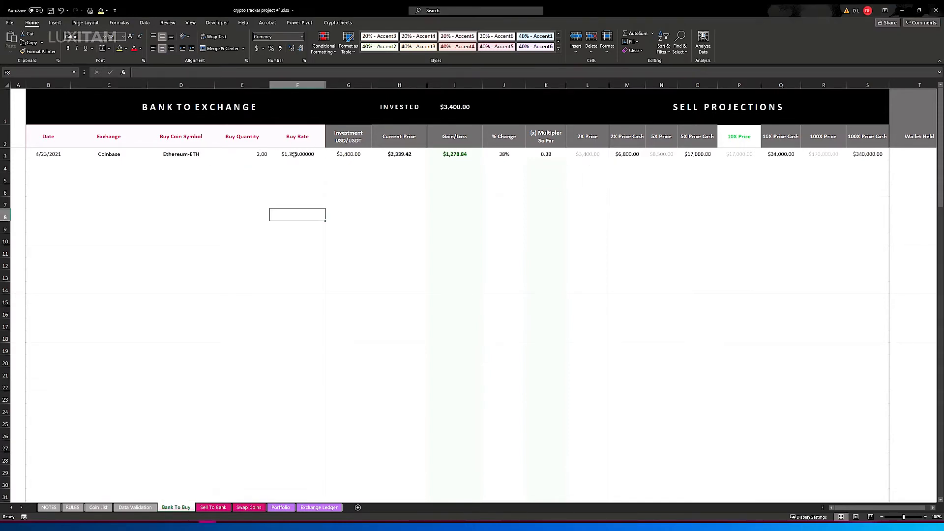
{"action": "left_click", "coordinate": [397, 155]}
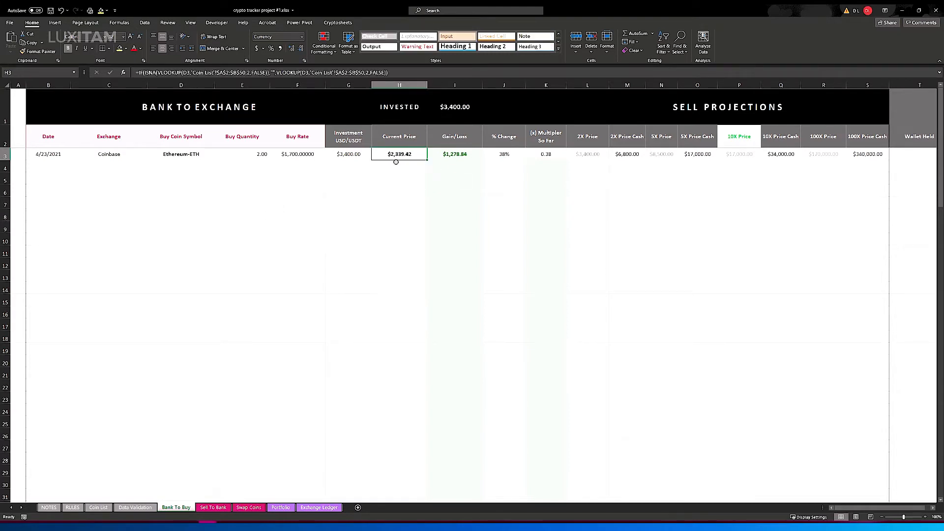
{"action": "left_click", "coordinate": [584, 155]}
{"action": "left_click", "coordinate": [626, 154]}
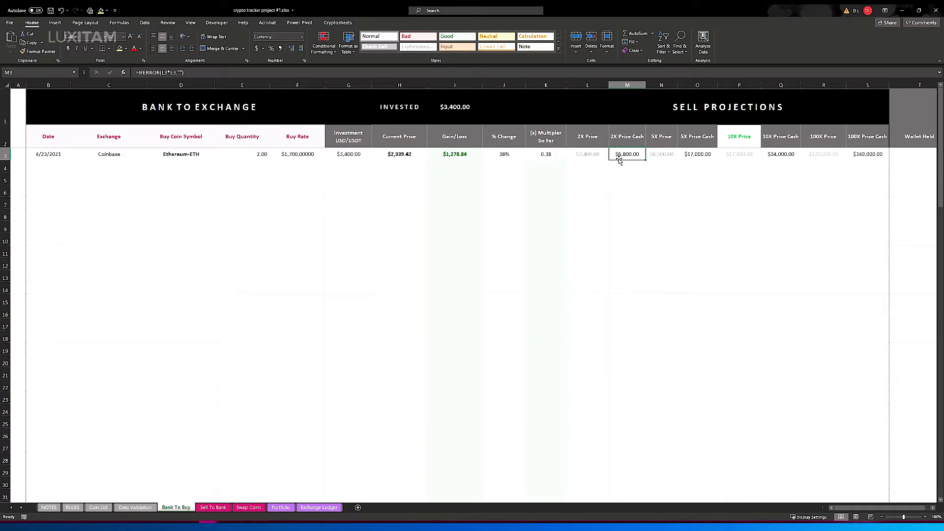
{"action": "left_click", "coordinate": [663, 156]}
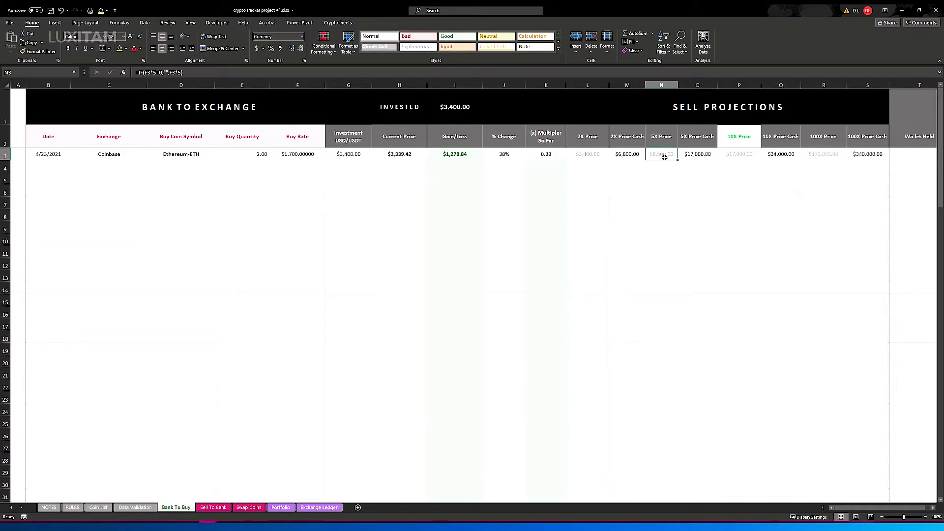
{"action": "left_click", "coordinate": [685, 159]}
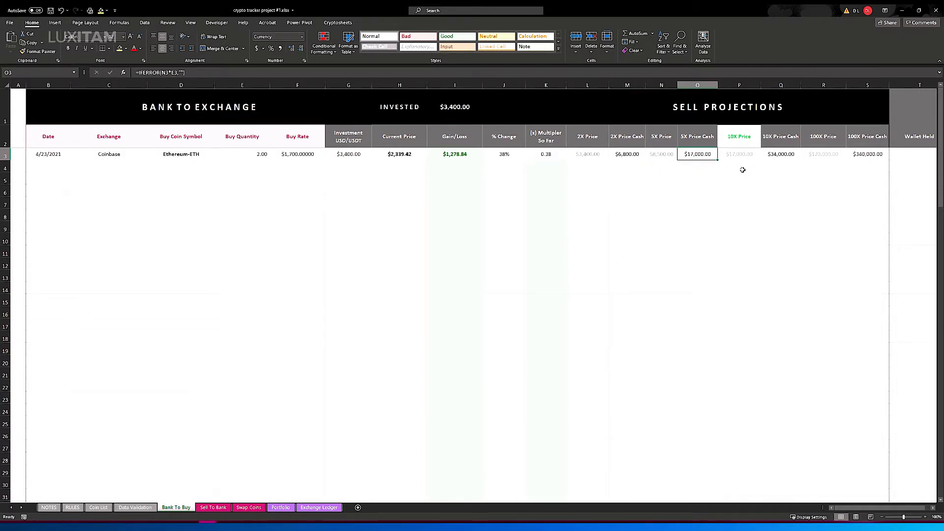
{"action": "left_click", "coordinate": [744, 155]}
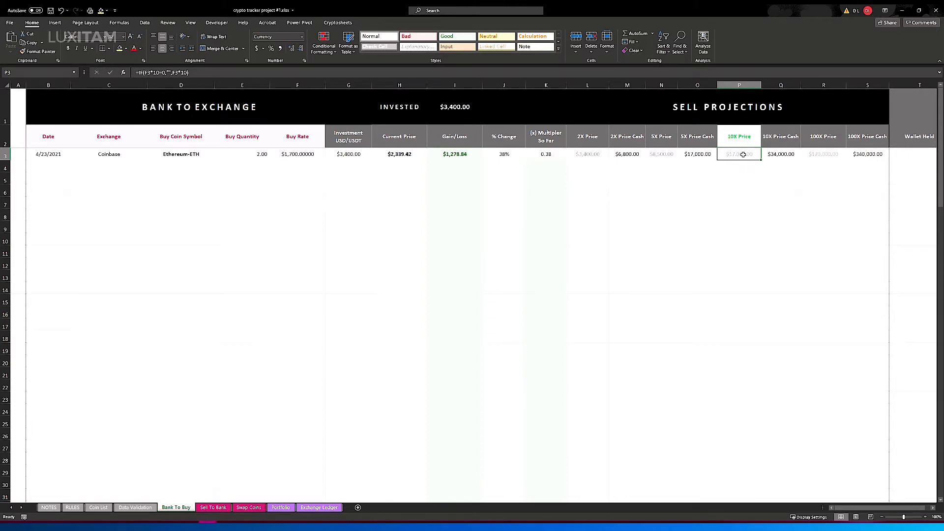
{"action": "left_click", "coordinate": [778, 156]}
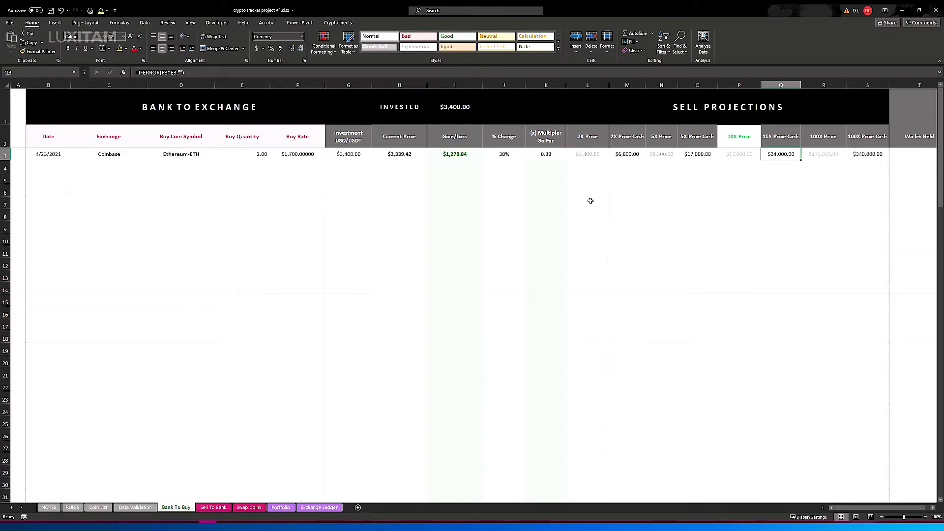
- Highlight the Sell Projections block and the Bank To Exchange block in turn to compare the sheet's two sections
{"action": "left_click_drag", "start_coordinate": [599, 101], "coordinate": [637, 320]}
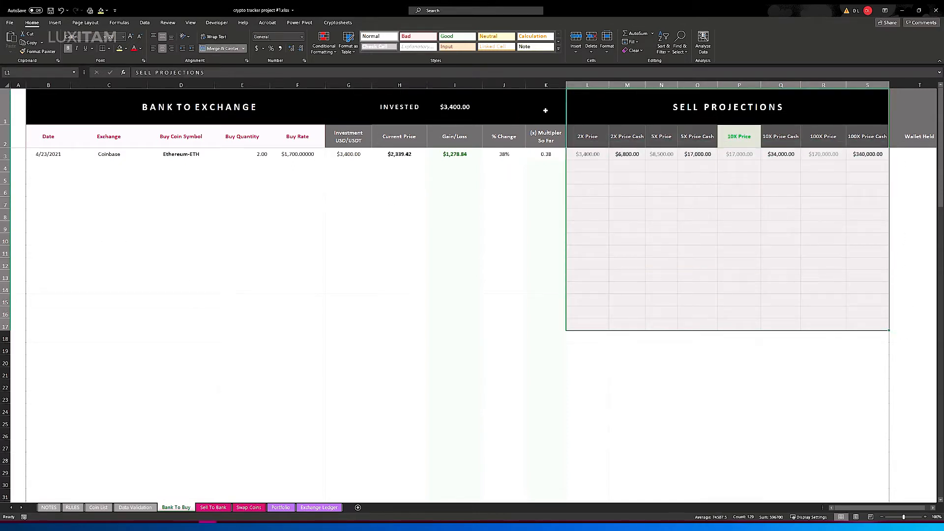
{"action": "left_click", "coordinate": [201, 113]}
{"action": "left_click_drag", "start_coordinate": [201, 114], "coordinate": [160, 287]}
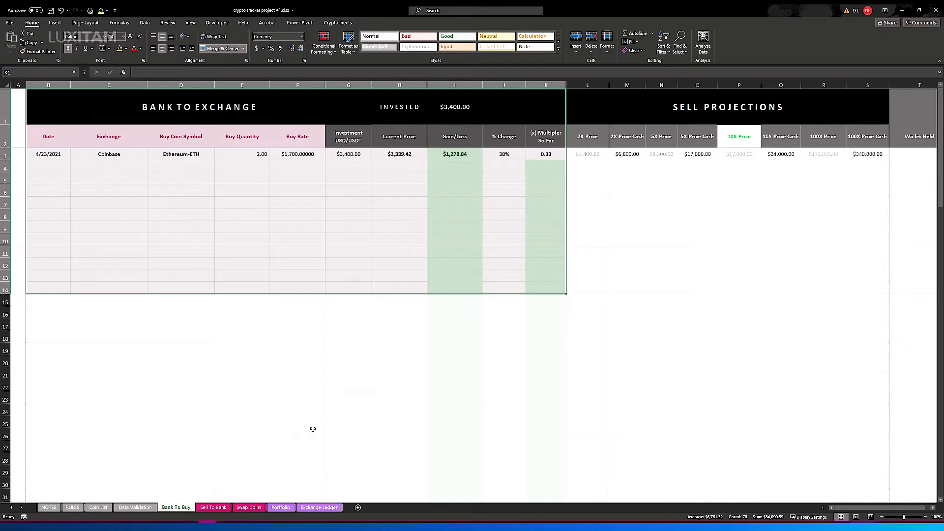
{"action": "left_click", "coordinate": [222, 396]}
- Start a sale record in row 3 of the Sell To Bank sheet with date 4-23-2021 and exchange Coinbase
{"action": "left_click", "coordinate": [213, 508]}
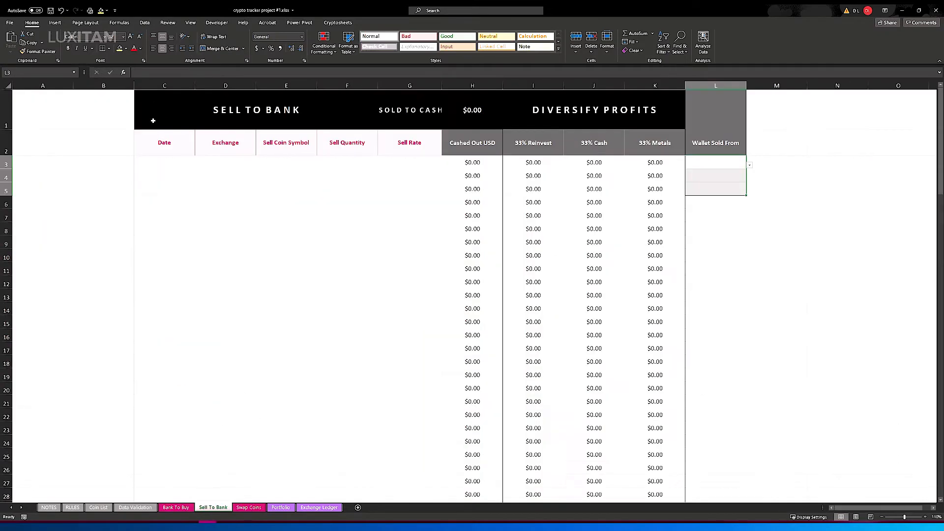
{"action": "left_click", "coordinate": [162, 163]}
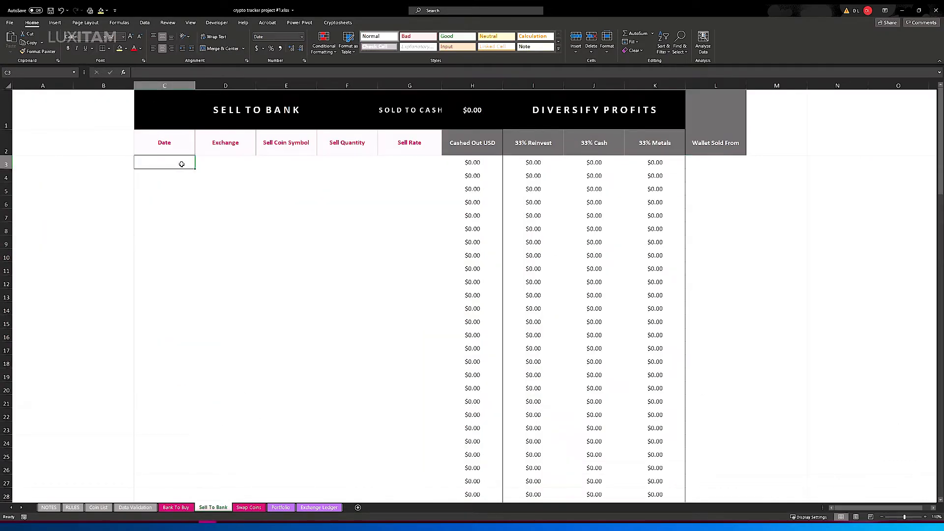
{"action": "type", "text": "4-23-2021"}
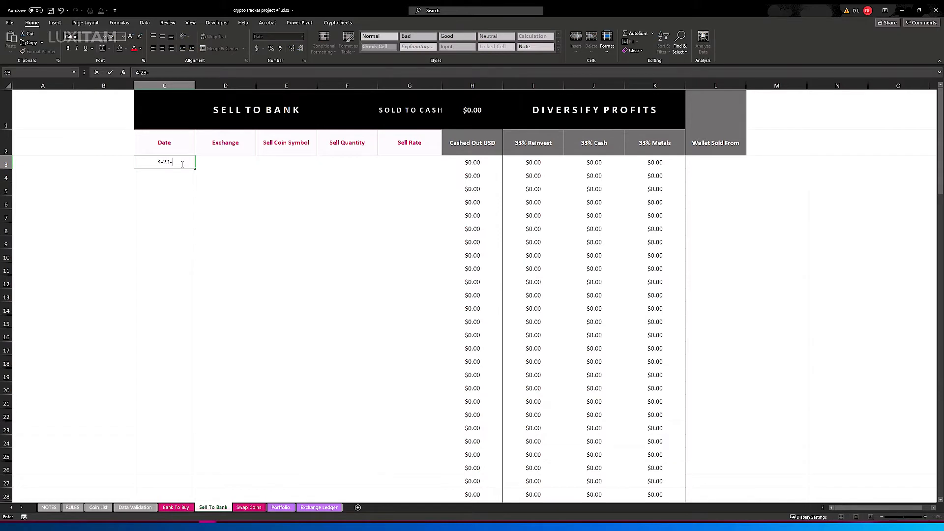
{"action": "left_click", "coordinate": [225, 165]}
{"action": "left_click", "coordinate": [260, 165]}
{"action": "left_click", "coordinate": [231, 177]}
- Complete the row 3 sale record with coin symbol Ethereum-ETH, a sell quantity of 1 and a sell rate of 2200
{"action": "left_click", "coordinate": [296, 164]}
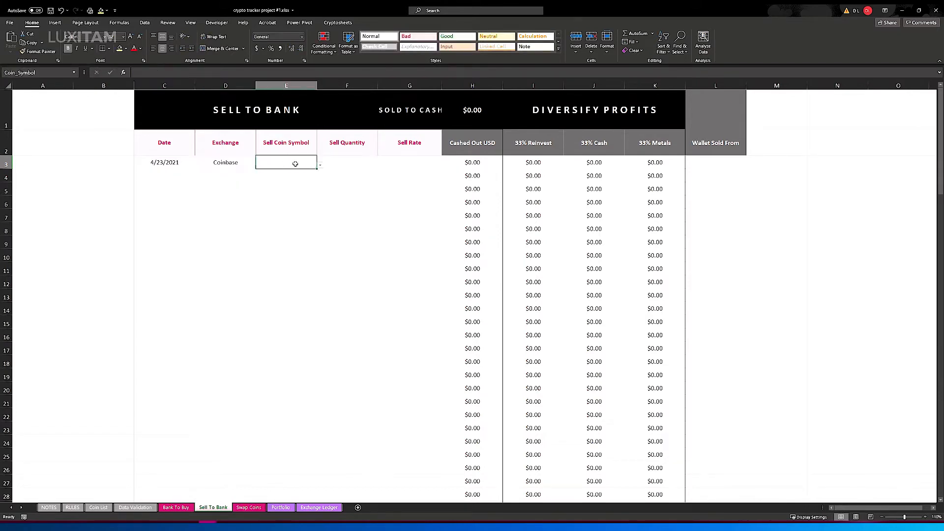
{"action": "left_click", "coordinate": [320, 166]}
{"action": "left_click", "coordinate": [276, 183]}
{"action": "left_click", "coordinate": [339, 161]}
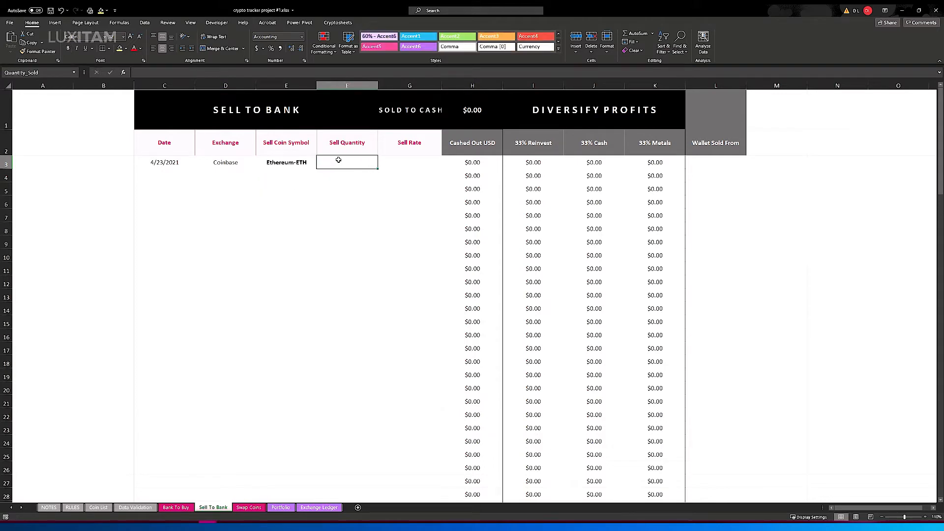
{"action": "type", "text": "1"}
{"action": "left_click", "coordinate": [409, 163]}
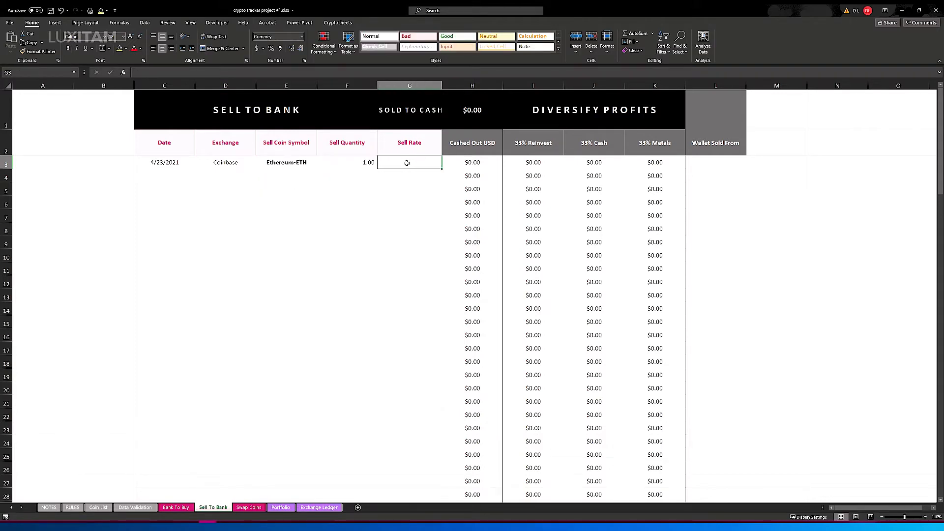
{"action": "type", "text": "2200"}
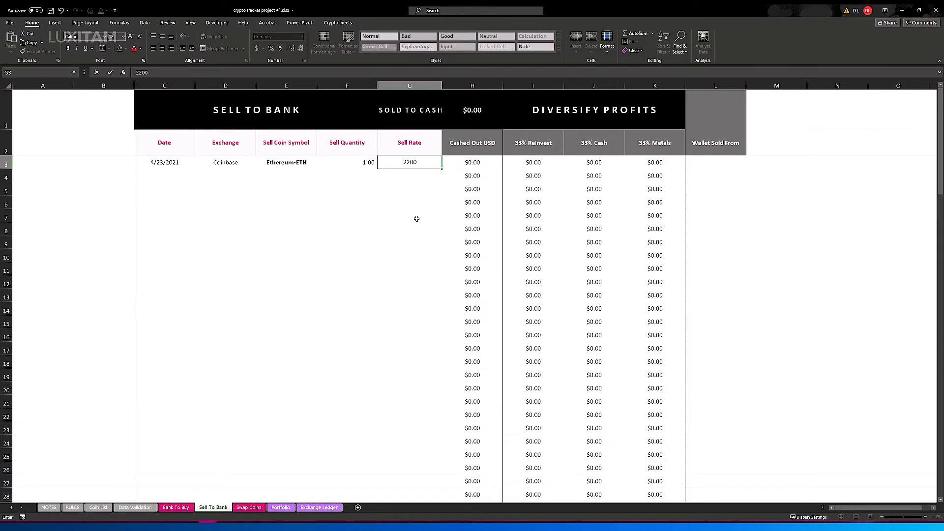
{"action": "left_click", "coordinate": [417, 219]}
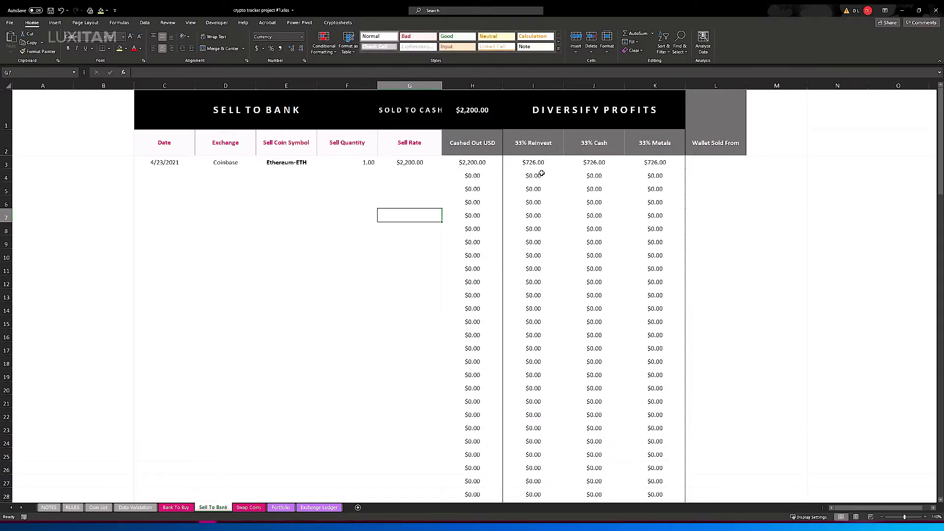
- Examine the Diversify Profits block and its 33% Reinvest, 33% Cash and 33% Metals columns
{"action": "left_click_drag", "start_coordinate": [534, 118], "coordinate": [604, 123]}
{"action": "left_click", "coordinate": [537, 148]}
{"action": "left_click", "coordinate": [597, 144]}
{"action": "left_click", "coordinate": [653, 146]}
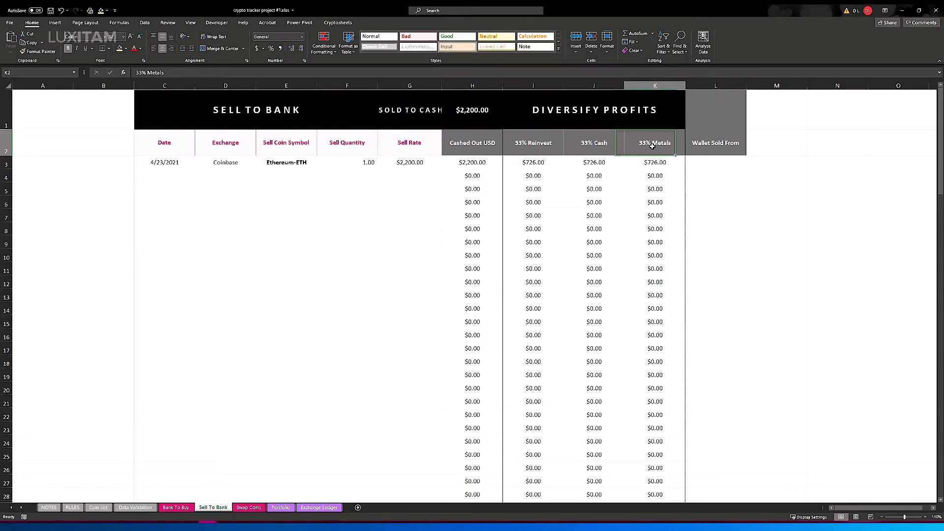
- Set the Wallet Sold From value for the Ethereum sale to Exodus
{"action": "left_click", "coordinate": [720, 165]}
{"action": "left_click", "coordinate": [750, 167]}
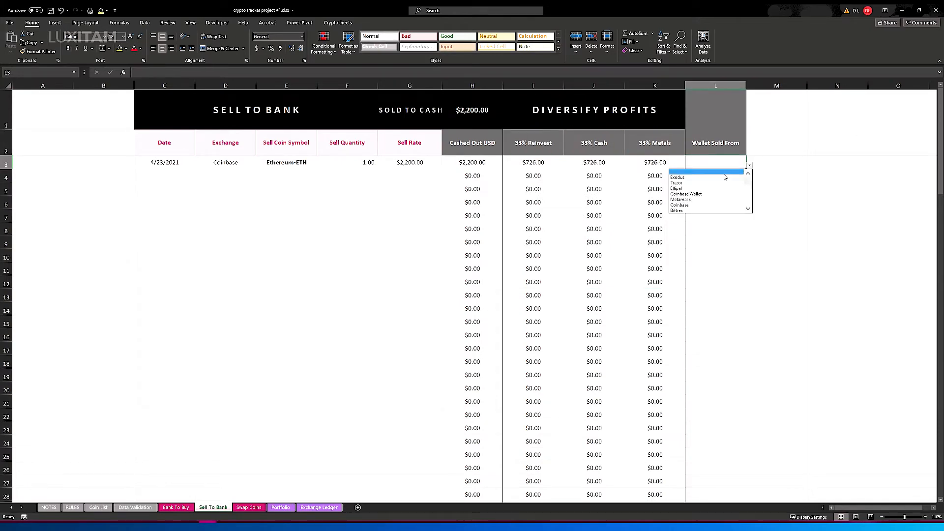
{"action": "left_click", "coordinate": [719, 178]}
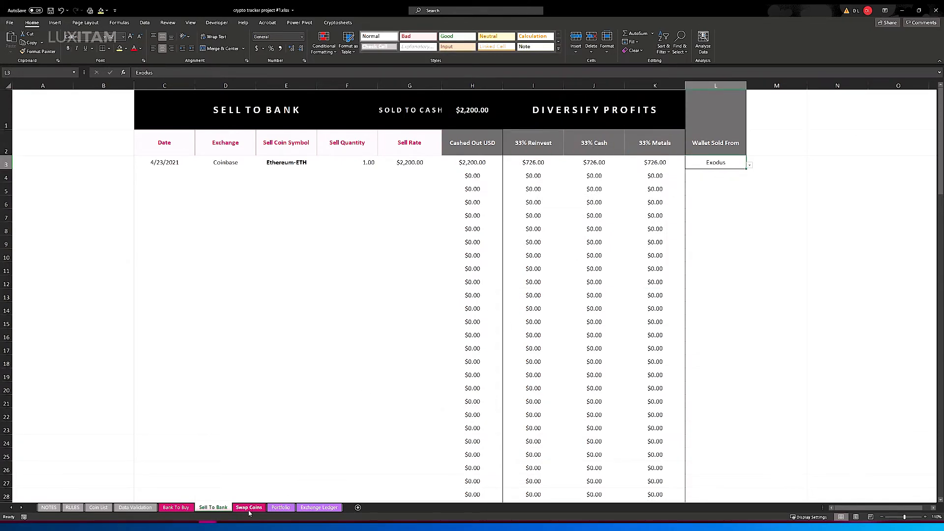
- On the Bank To Buy sheet, set the Ethereum purchase's Wallet Held value to Exodus
{"action": "left_click", "coordinate": [176, 507]}
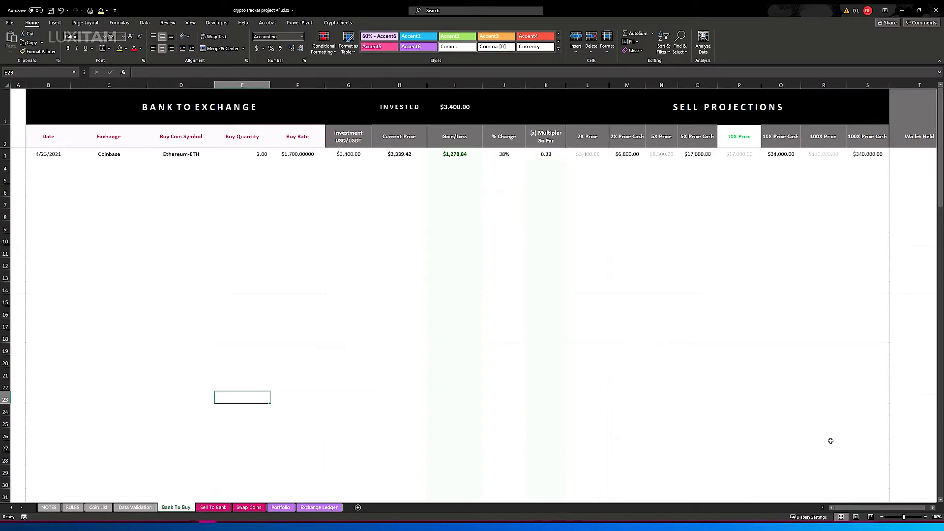
{"action": "left_click_drag", "start_coordinate": [867, 508], "coordinate": [873, 507]}
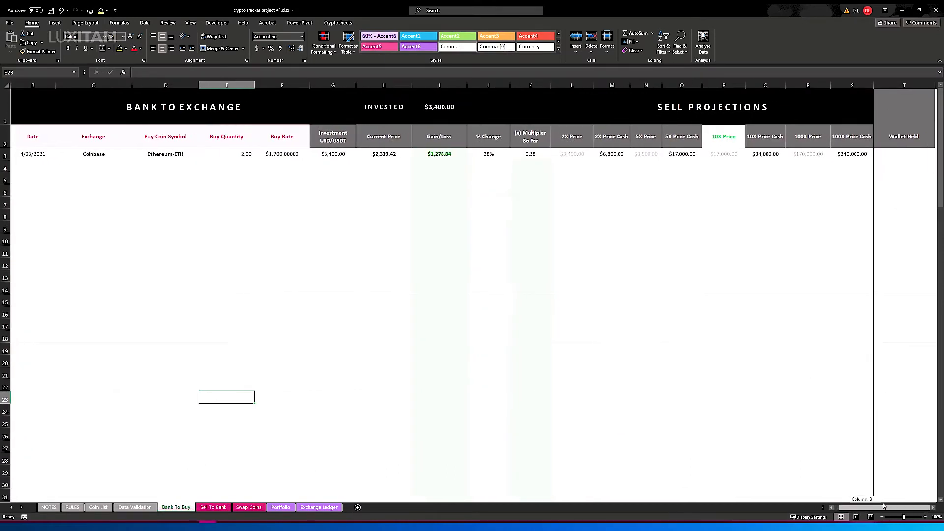
{"action": "left_click", "coordinate": [911, 155]}
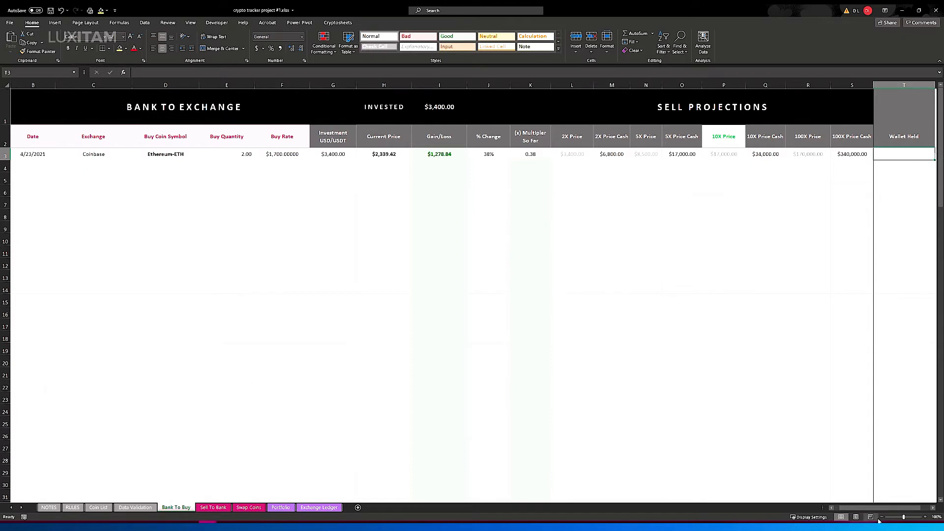
{"action": "left_click_drag", "start_coordinate": [880, 507], "coordinate": [892, 508]}
{"action": "left_click", "coordinate": [817, 158]}
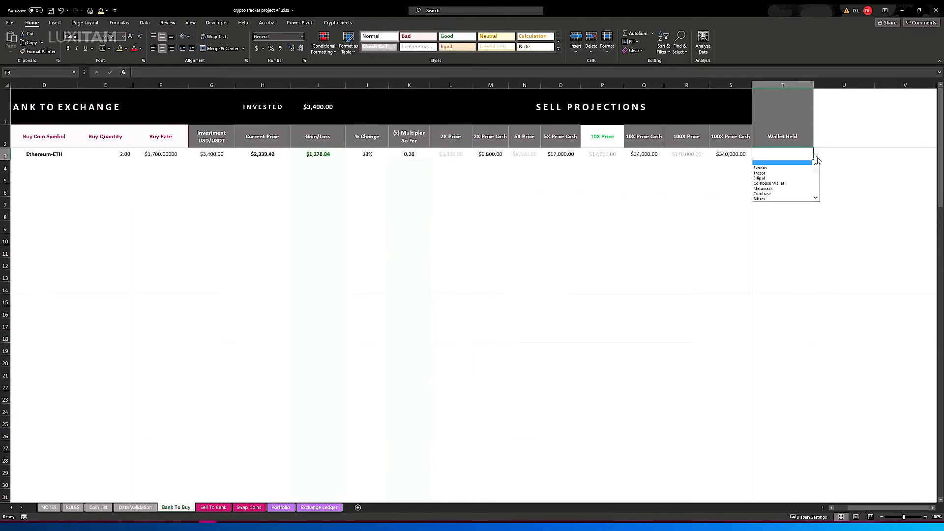
{"action": "left_click", "coordinate": [792, 169]}
{"action": "left_click_drag", "start_coordinate": [854, 508], "coordinate": [825, 513]}
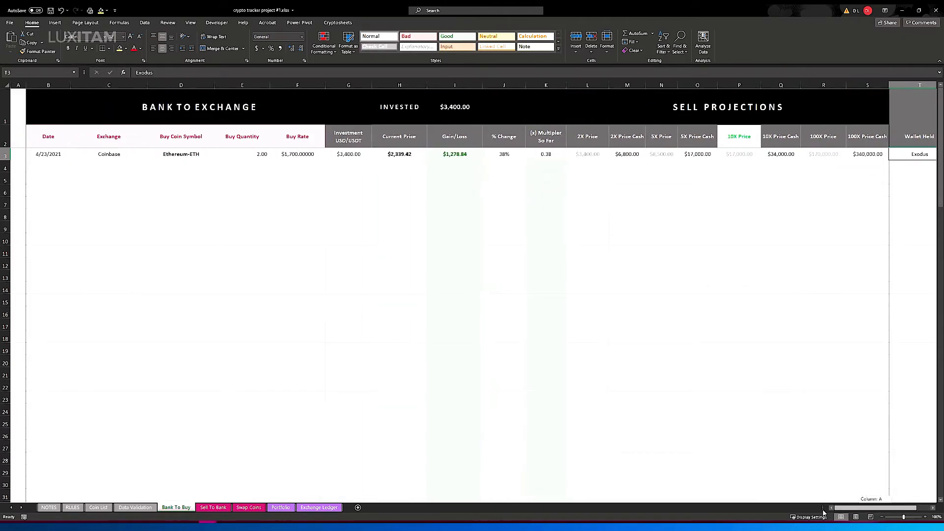
- View the Swap Coins sheet briefly, and examine the Portfolio sheet's summary band, including its Cash-Out Profit/Loss cell
{"action": "left_click", "coordinate": [212, 509]}
{"action": "left_click", "coordinate": [244, 509]}
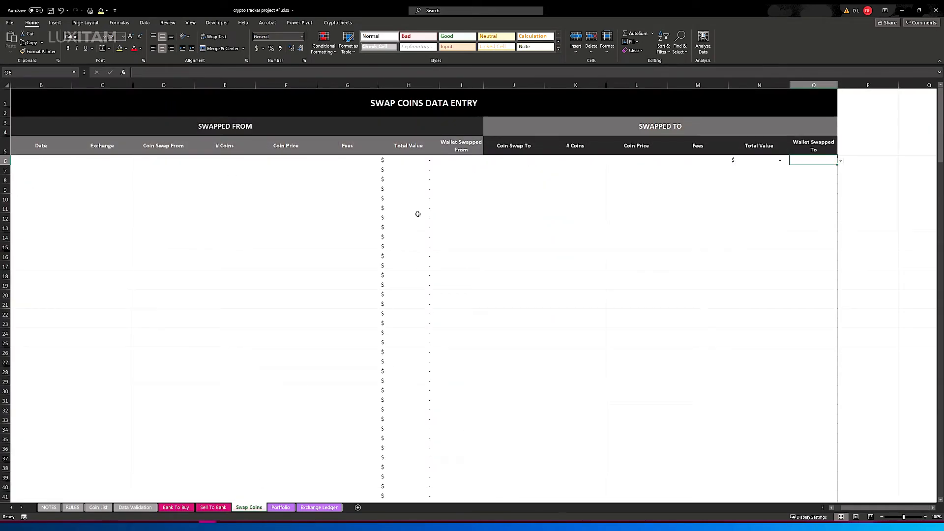
{"action": "left_click", "coordinate": [281, 508]}
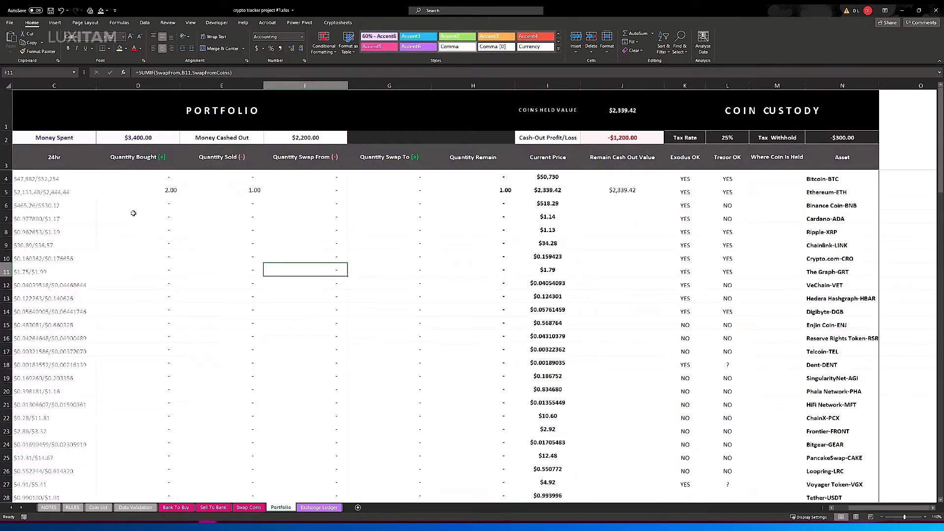
{"action": "left_click_drag", "start_coordinate": [70, 134], "coordinate": [720, 123]}
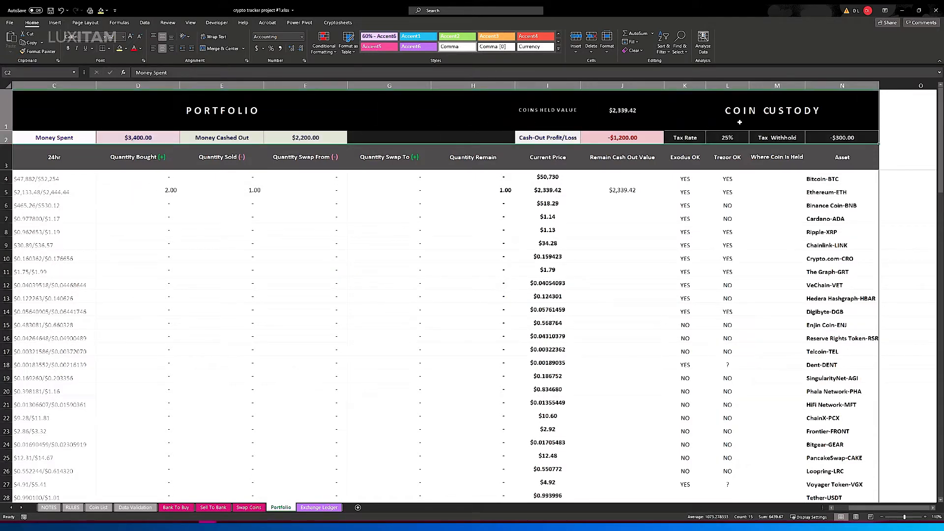
{"action": "left_click", "coordinate": [549, 139]}
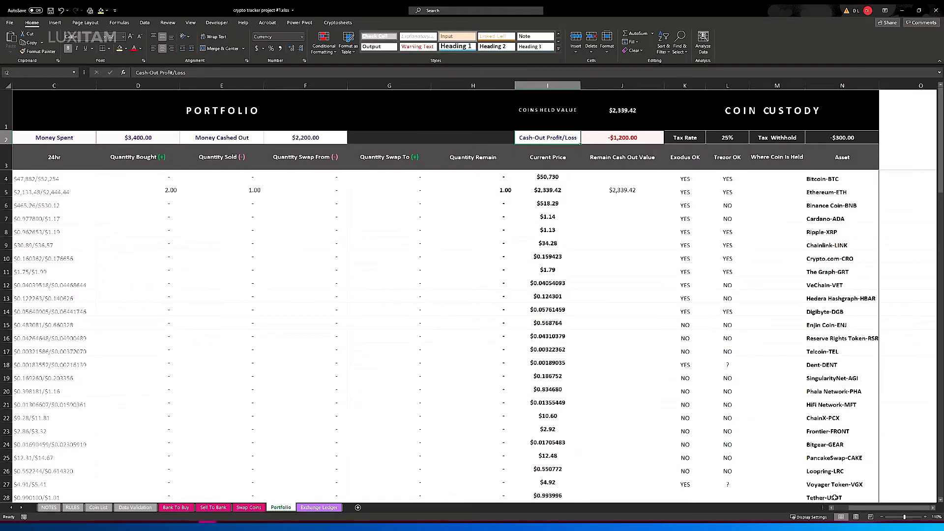
{"action": "left_click_drag", "start_coordinate": [859, 508], "coordinate": [887, 510]}
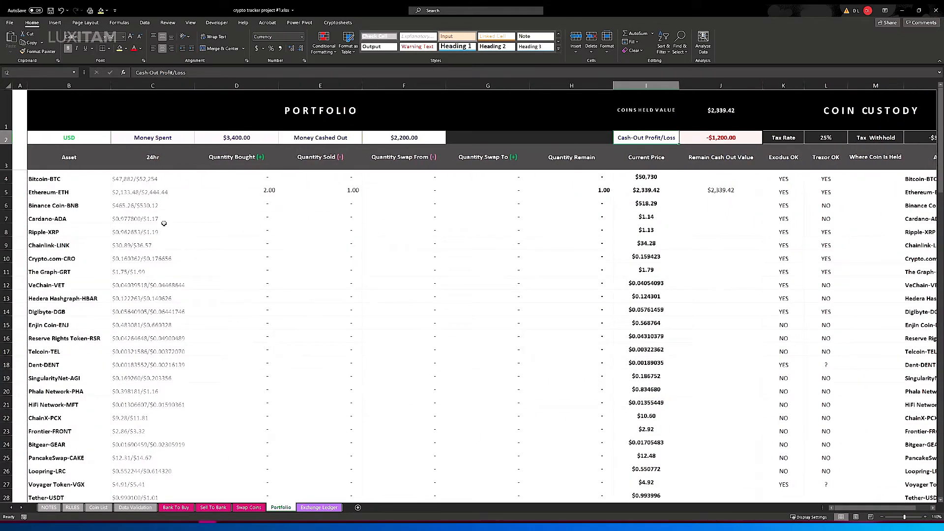
- Check the Ethereum row's 24hr range, quantities bought, sold and remaining, current price and remaining cash-out value in the portfolio
{"action": "left_click", "coordinate": [111, 192]}
{"action": "left_click", "coordinate": [136, 192]}
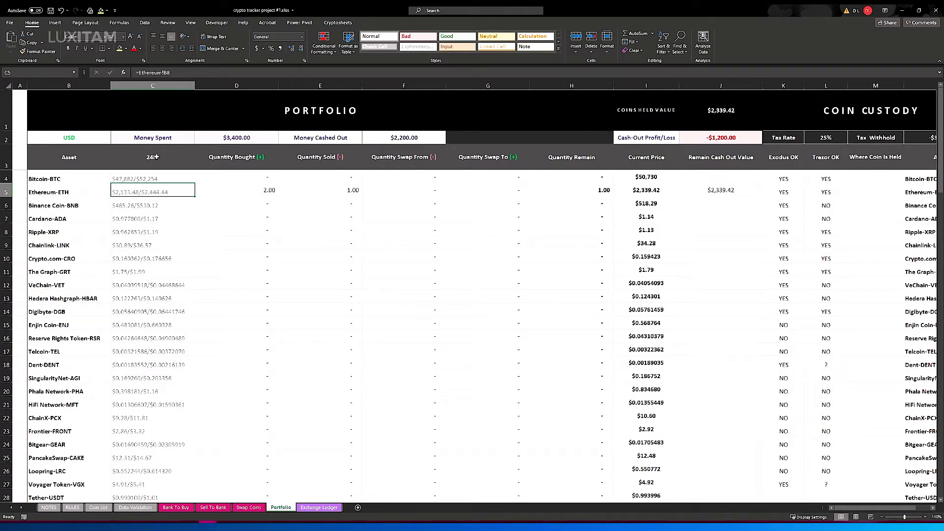
{"action": "left_click", "coordinate": [240, 187]}
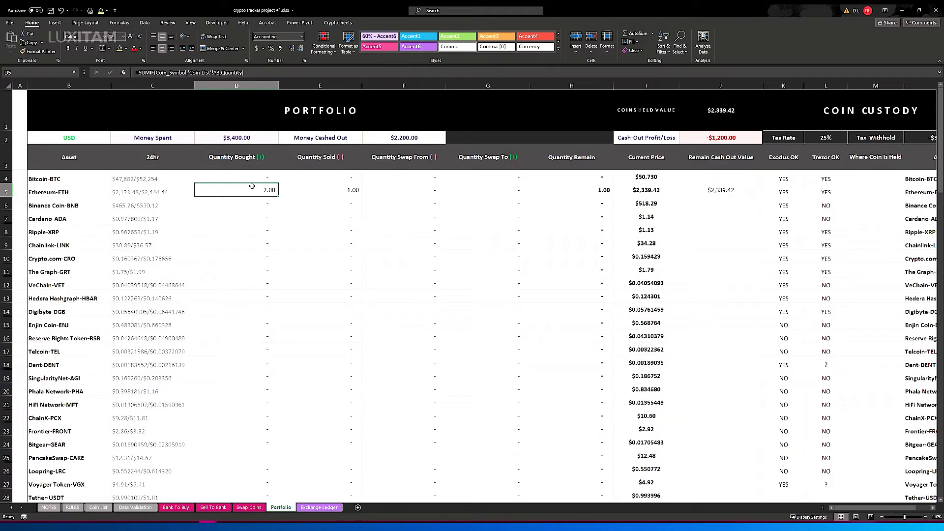
{"action": "left_click", "coordinate": [341, 197]}
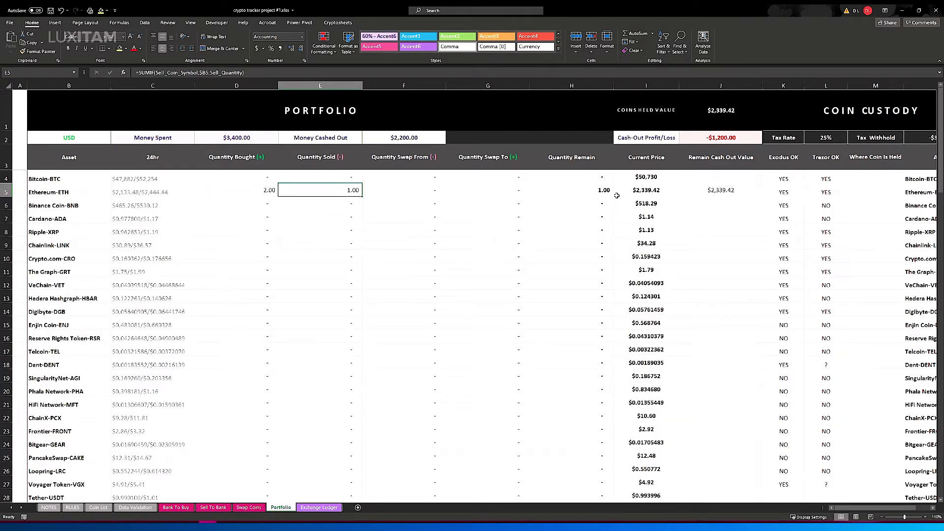
{"action": "left_click", "coordinate": [588, 189]}
{"action": "left_click", "coordinate": [648, 190]}
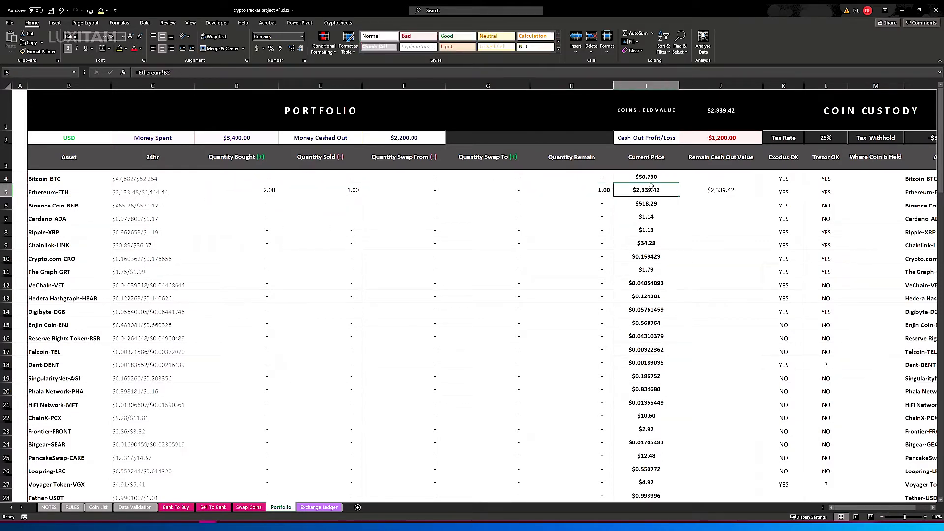
{"action": "left_click", "coordinate": [720, 192]}
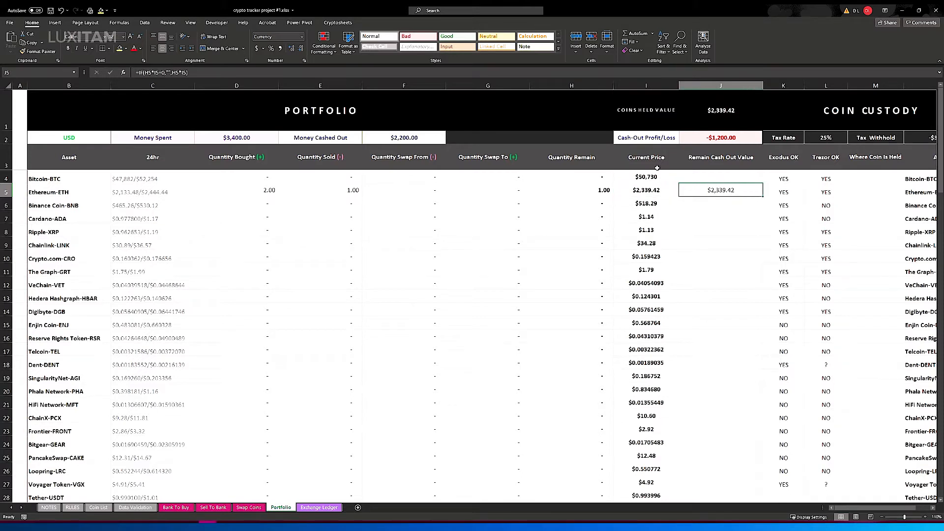
{"action": "left_click", "coordinate": [582, 187]}
{"action": "left_click", "coordinate": [659, 189]}
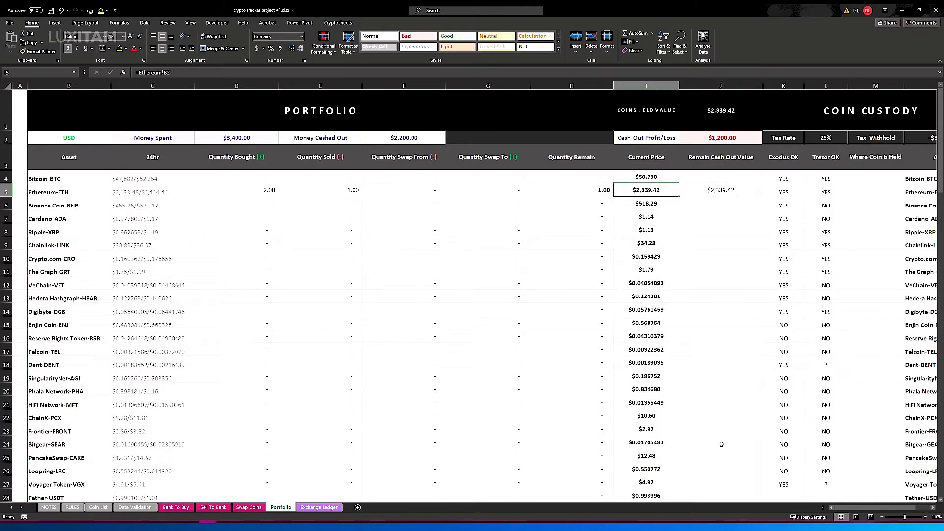
- Check Ethereum's Exodus and Trezor compatibility under Coin Custody and set Where Coin Is Held to Exodus
{"action": "left_click_drag", "start_coordinate": [855, 509], "coordinate": [884, 509]}
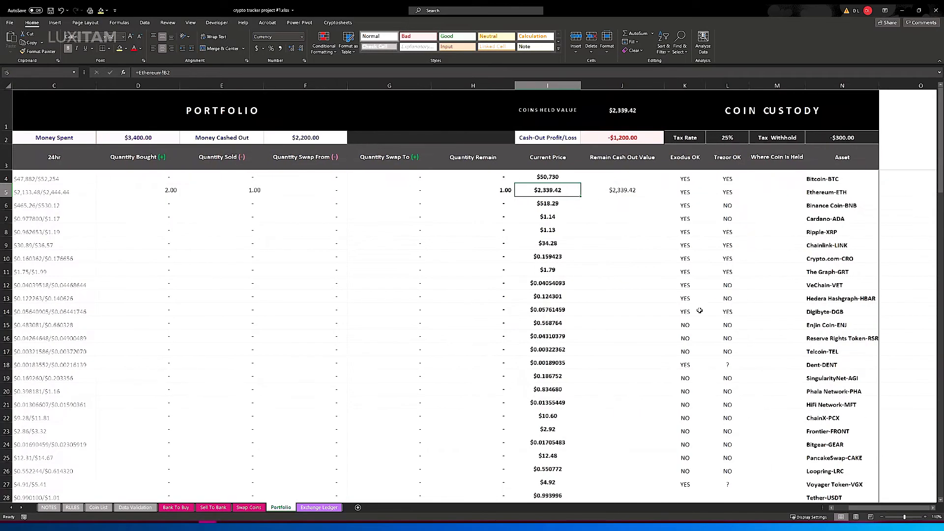
{"action": "left_click", "coordinate": [685, 192]}
{"action": "left_click", "coordinate": [723, 194]}
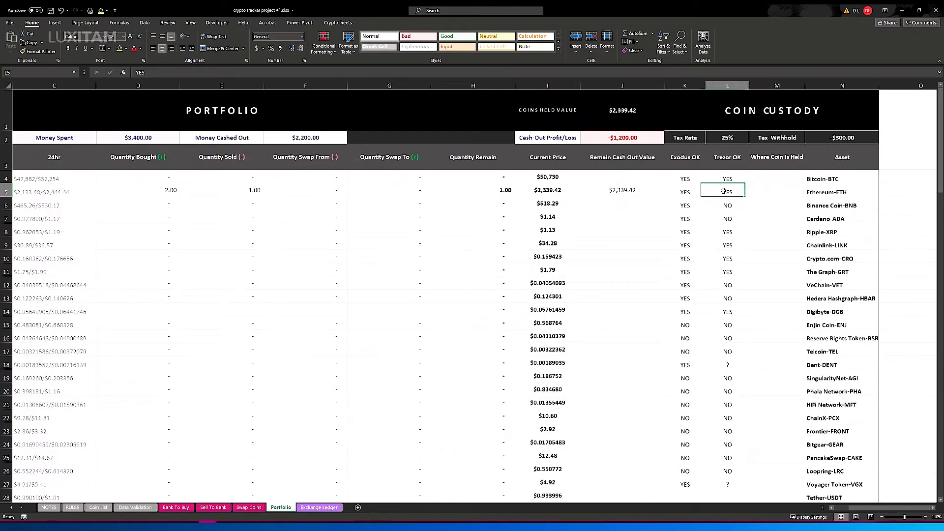
{"action": "left_click", "coordinate": [773, 189]}
{"action": "left_click", "coordinate": [809, 195]}
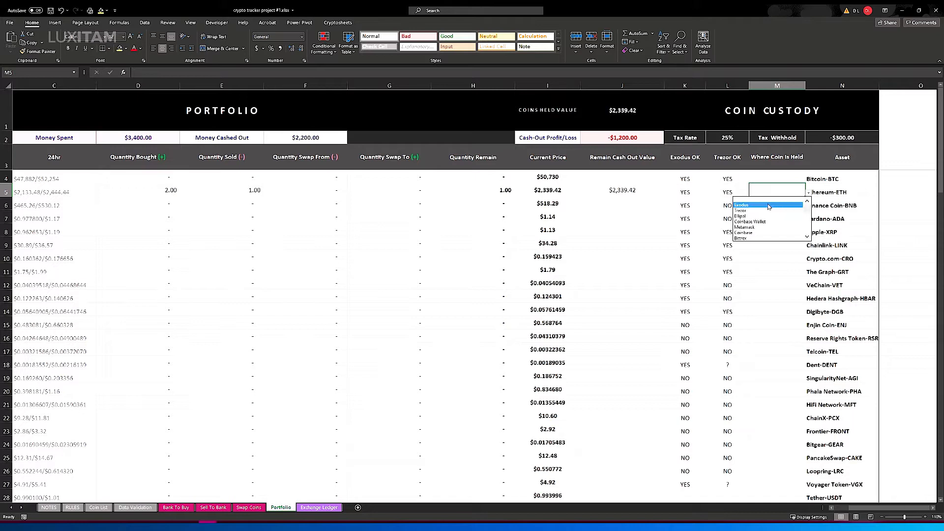
{"action": "left_click", "coordinate": [772, 202]}
{"action": "left_click", "coordinate": [841, 192]}
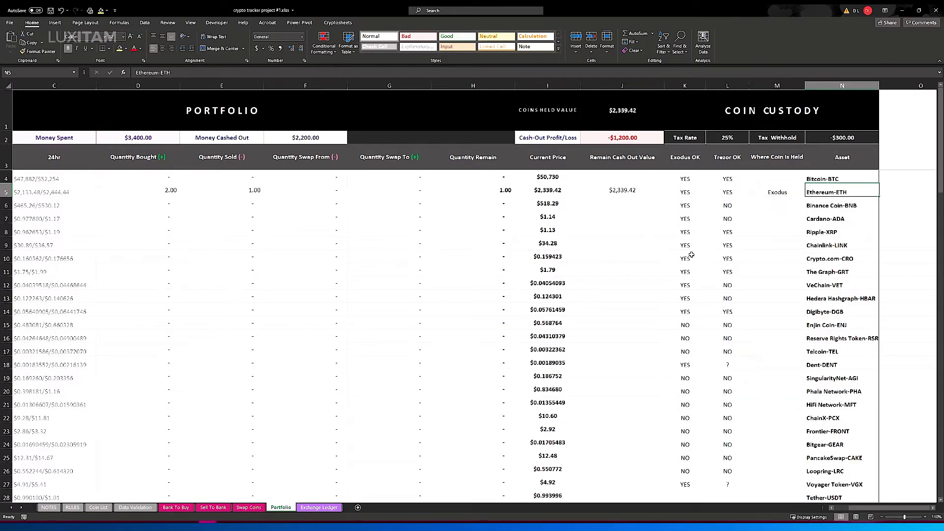
- On the Exchange Ledger sheet, check the Ethereum-ETH entry under the Exodus column and its formula
{"action": "left_click", "coordinate": [320, 508]}
{"action": "left_click", "coordinate": [115, 161]}
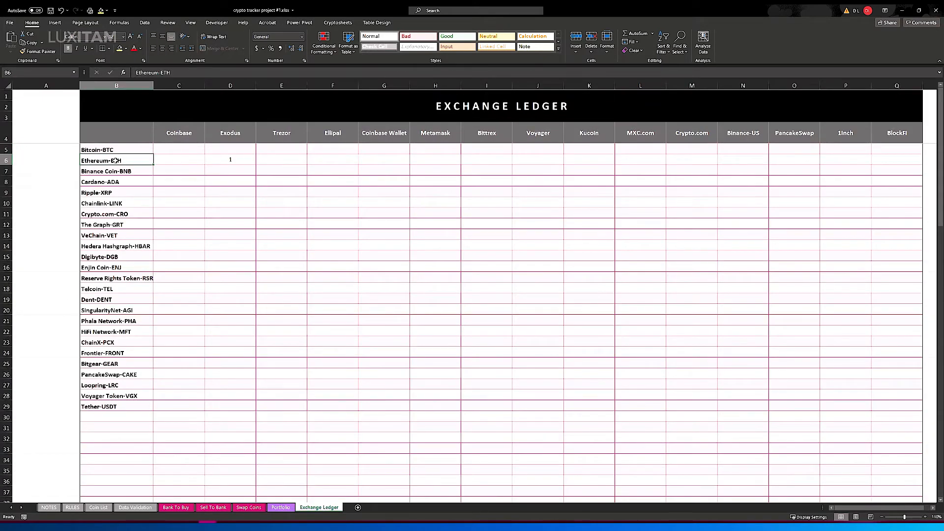
{"action": "left_click", "coordinate": [229, 160]}
{"action": "type", "text": "1"}
{"action": "left_click", "coordinate": [232, 132]}
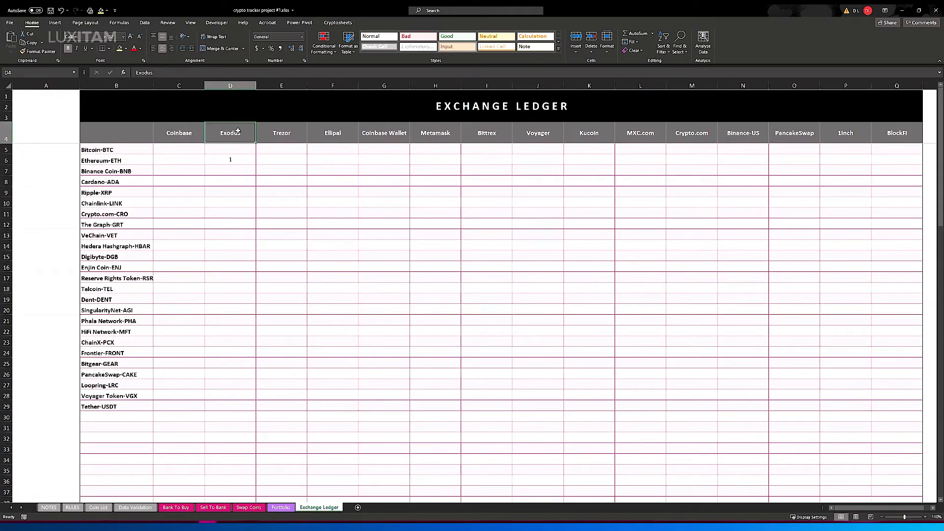
{"action": "left_click", "coordinate": [225, 162]}
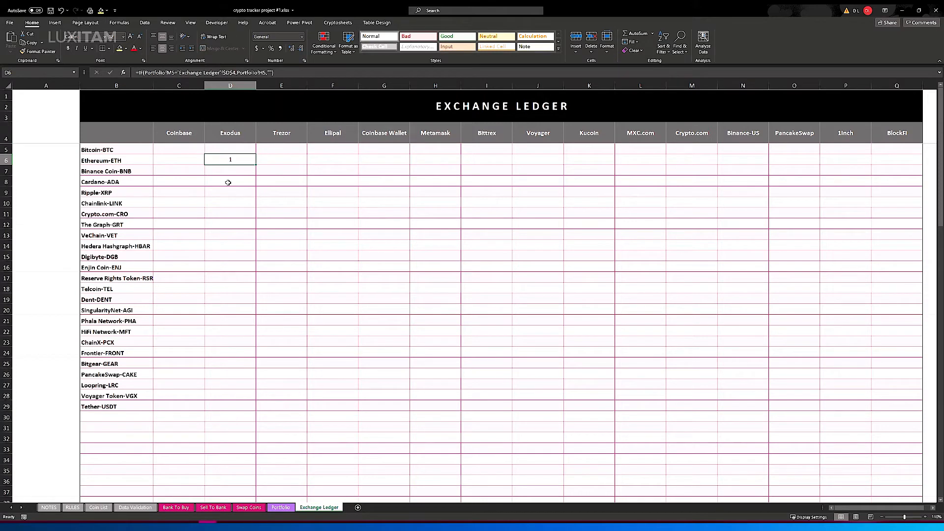
- Inspect the empty coin rows below Tether-USDT and the Coinbase column formulas, and select the Voyager Token-VGX row from Coinbase to Binance-US
{"action": "left_click", "coordinate": [97, 418]}
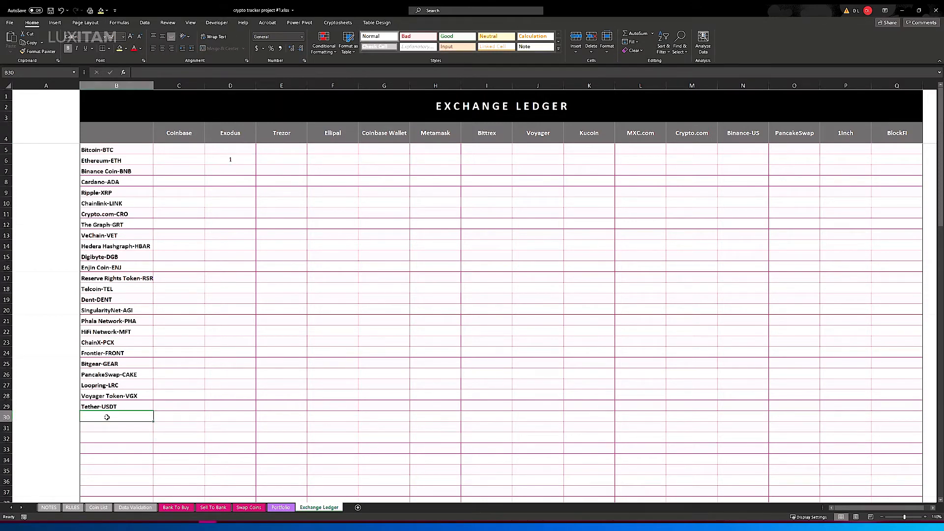
{"action": "left_click", "coordinate": [111, 408]}
{"action": "left_click", "coordinate": [105, 425]}
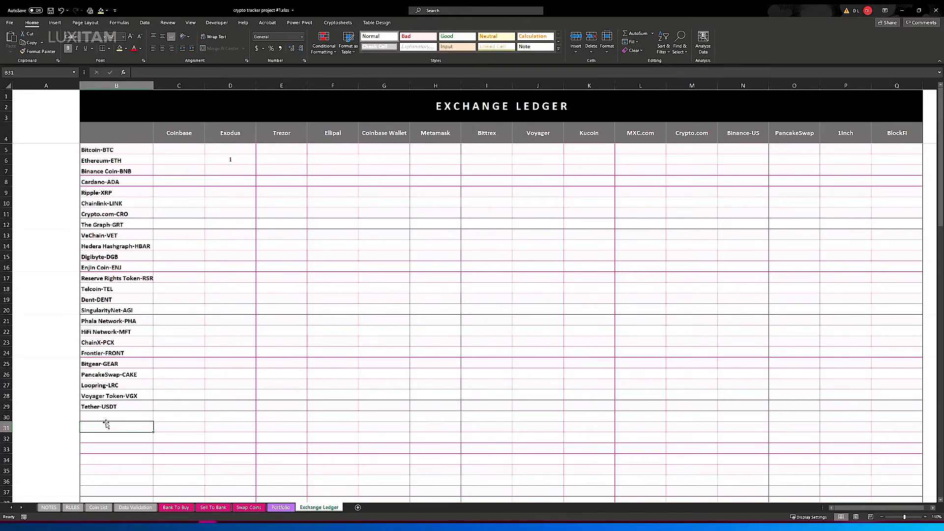
{"action": "left_click", "coordinate": [165, 403]}
{"action": "left_click", "coordinate": [172, 395]}
{"action": "left_click", "coordinate": [173, 382]}
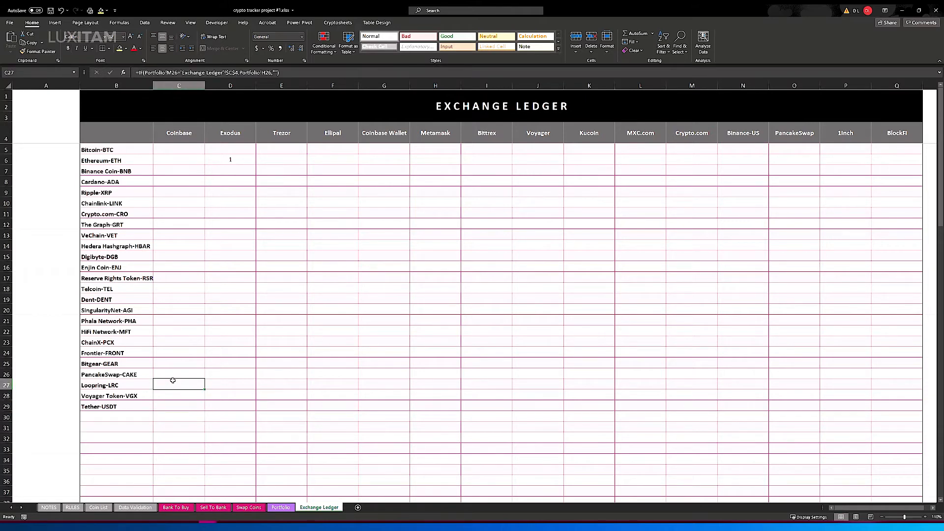
{"action": "left_click", "coordinate": [171, 407]}
{"action": "left_click", "coordinate": [175, 394]}
{"action": "mouse_move", "coordinate": [173, 396]}
{"action": "left_mouse_down"}
{"action": "mouse_move", "coordinate": [553, 394]}
{"action": "mouse_move", "coordinate": [628, 398]}
{"action": "mouse_move", "coordinate": [633, 410]}
{"action": "mouse_move", "coordinate": [759, 392]}
{"action": "mouse_move", "coordinate": [773, 408]}
{"action": "mouse_move", "coordinate": [767, 398]}
{"action": "left_mouse_up"}
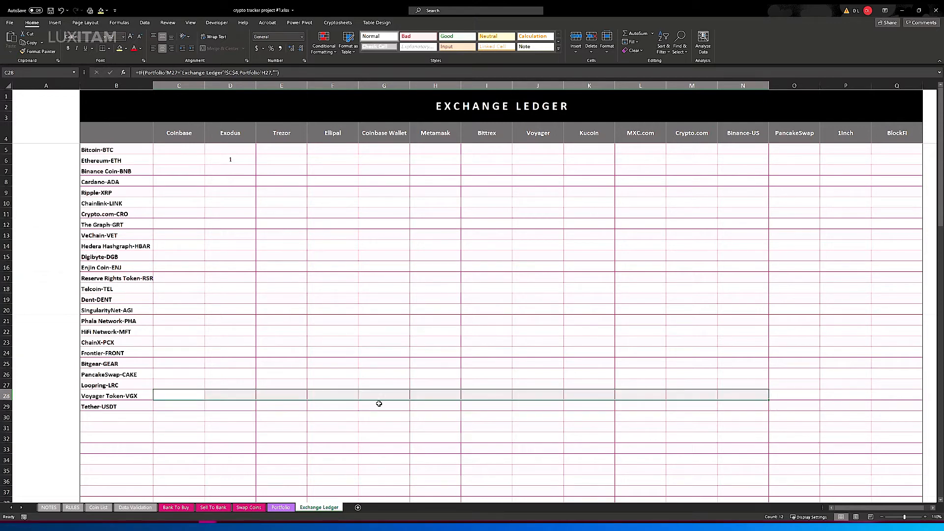
- Inspect the formulas in the Tether-USDT row and in the Coinbase cell of the empty row beneath it
{"action": "left_click", "coordinate": [185, 408]}
{"action": "left_click_drag", "start_coordinate": [185, 407], "coordinate": [307, 422]}
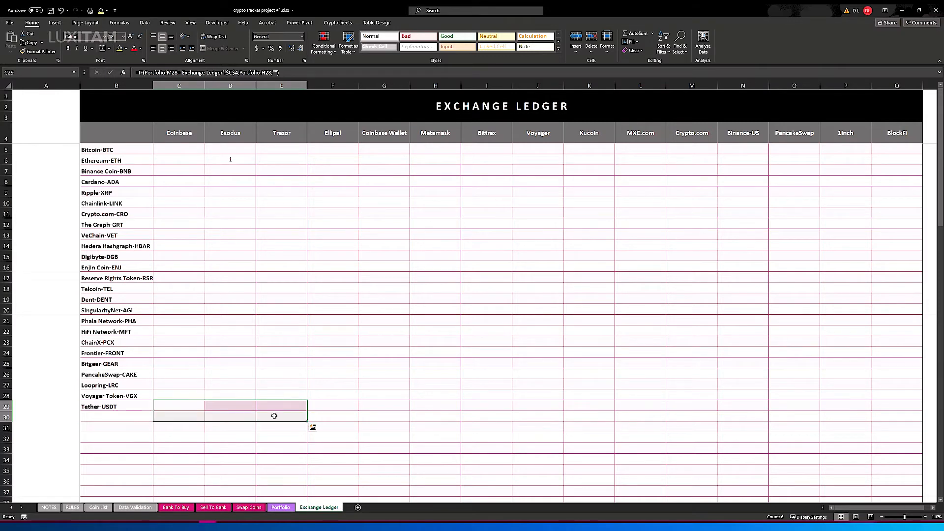
{"action": "left_click", "coordinate": [184, 409]}
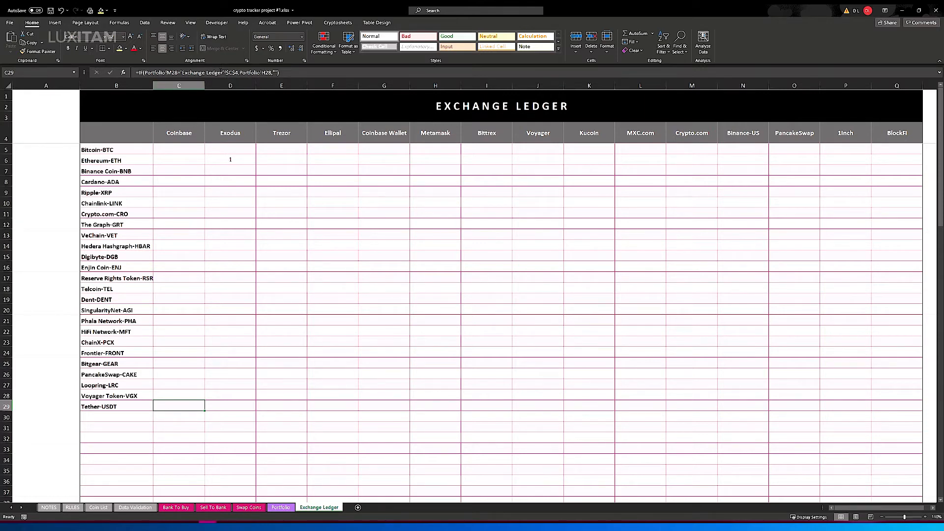
{"action": "left_click", "coordinate": [183, 420]}
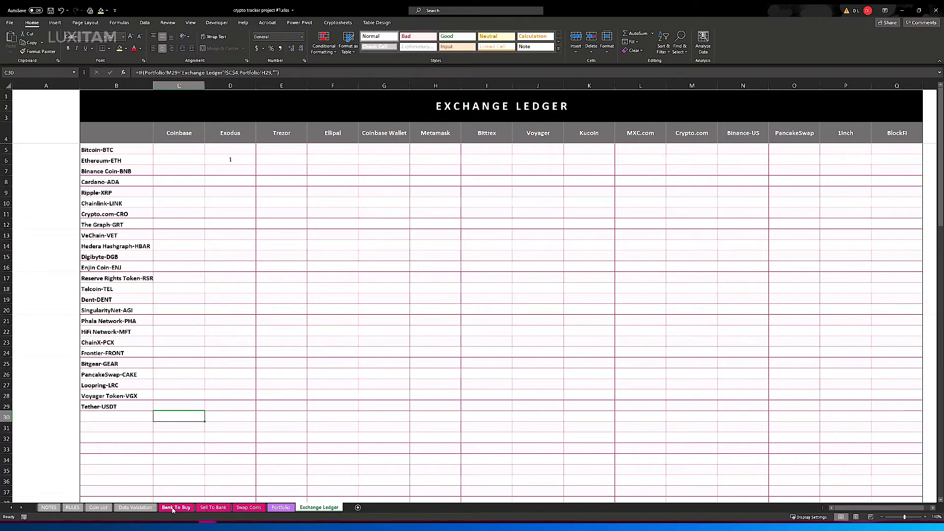
- On the Swap Coins sheet, date the first entry 4-23-2021 and set its exchange to Coinbase
{"action": "left_click", "coordinate": [249, 508]}
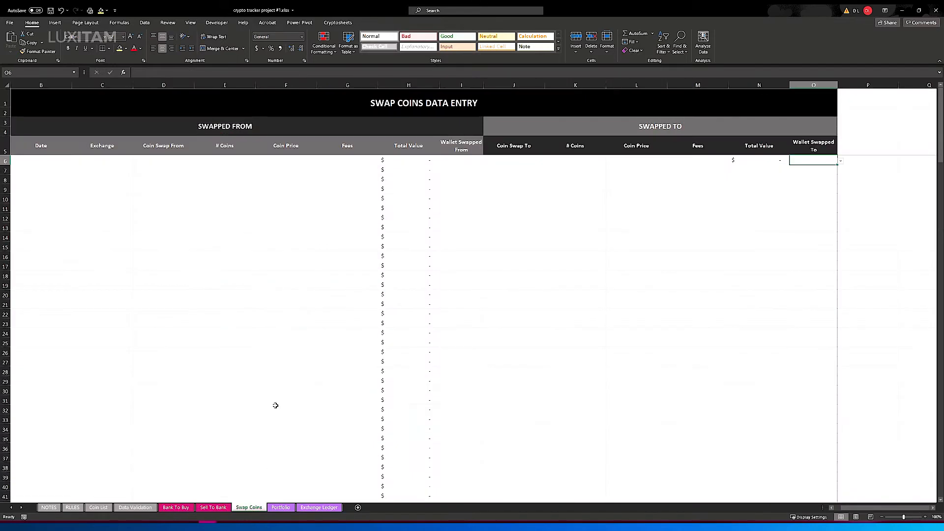
{"action": "left_click", "coordinate": [37, 158]}
{"action": "type", "text": "4-23-2021"}
{"action": "key", "text": "Tab"}
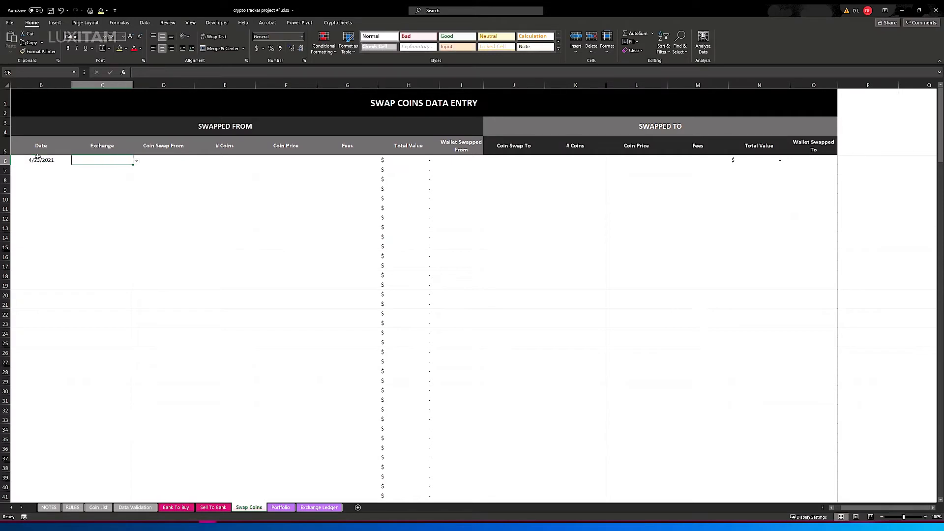
{"action": "left_click", "coordinate": [136, 161]}
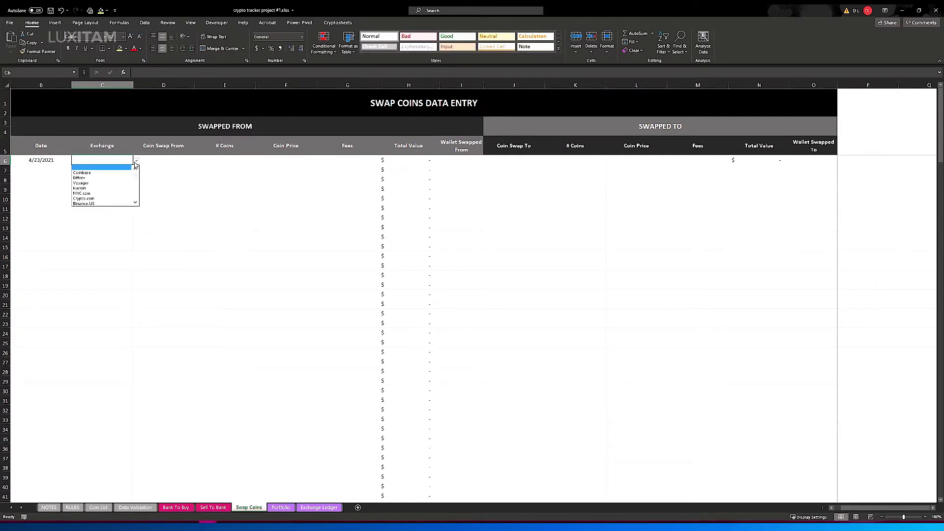
{"action": "left_click", "coordinate": [120, 175]}
- Fill in the swapped-from side with Ethereum-ETH, 1 coin, a coin price of 2,200 and fees of 10
{"action": "left_click", "coordinate": [158, 158]}
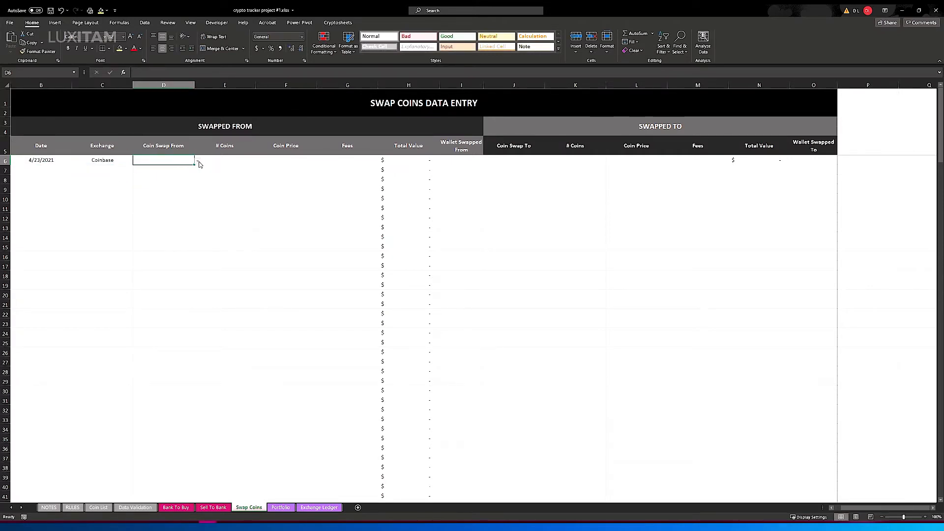
{"action": "left_click", "coordinate": [198, 162]}
{"action": "left_click", "coordinate": [148, 178]}
{"action": "left_click", "coordinate": [211, 162]}
{"action": "type", "text": "1"}
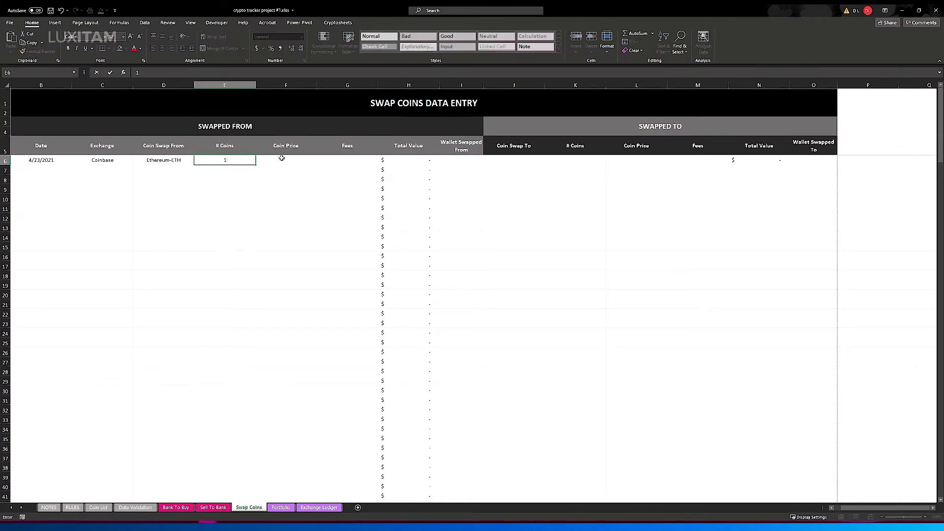
{"action": "left_click", "coordinate": [281, 157]}
{"action": "type", "text": "2,200"}
{"action": "left_click", "coordinate": [344, 160]}
{"action": "type", "text": "10"}
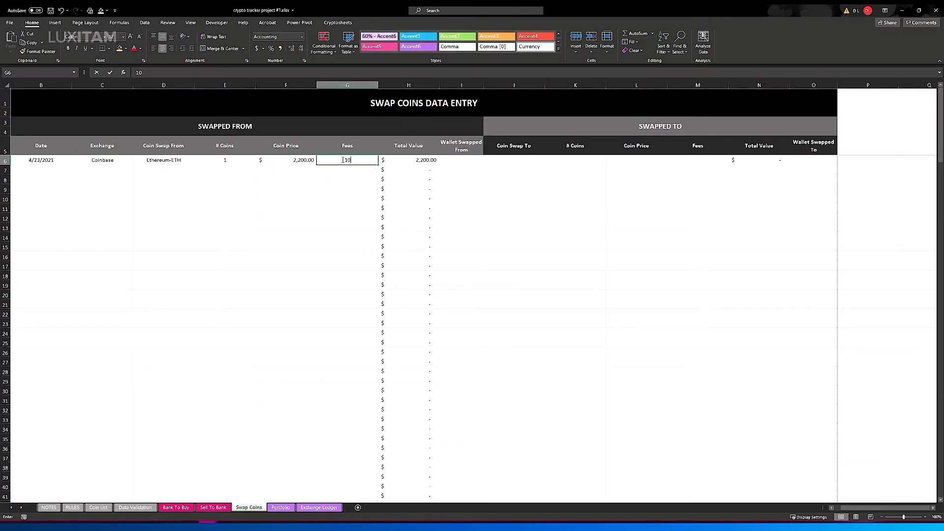
- Set Wallet Swapped From to Exodus for the Ethereum swap entry
{"action": "left_click", "coordinate": [511, 159]}
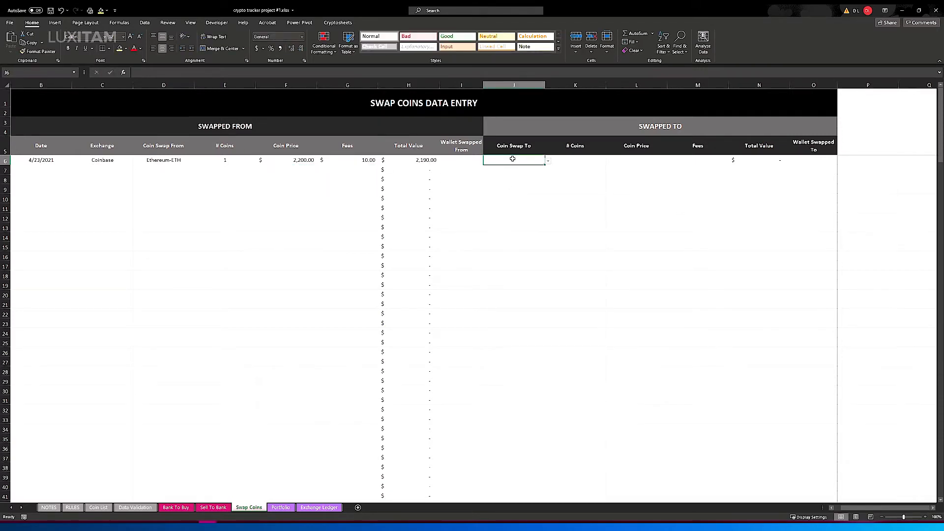
{"action": "left_click", "coordinate": [462, 161]}
{"action": "left_click", "coordinate": [487, 161]}
{"action": "left_click", "coordinate": [457, 180]}
- Fill in the swapped-to side with Cardano-ADA, 1000 coins, a coin price of 2 and fees of 10
{"action": "left_click", "coordinate": [517, 160]}
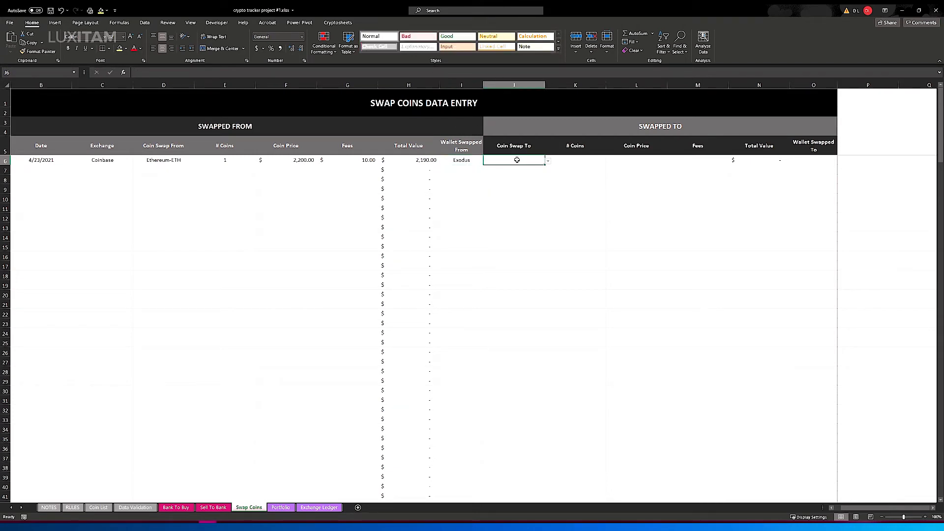
{"action": "left_click", "coordinate": [548, 162]}
{"action": "left_click", "coordinate": [539, 185]}
{"action": "left_click", "coordinate": [568, 163]}
{"action": "type", "text": "1000"}
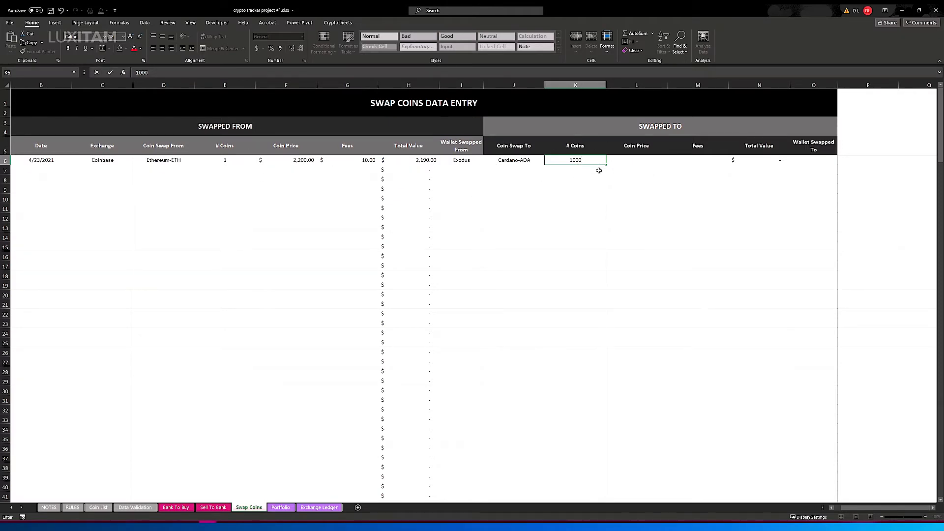
{"action": "left_click", "coordinate": [629, 162]}
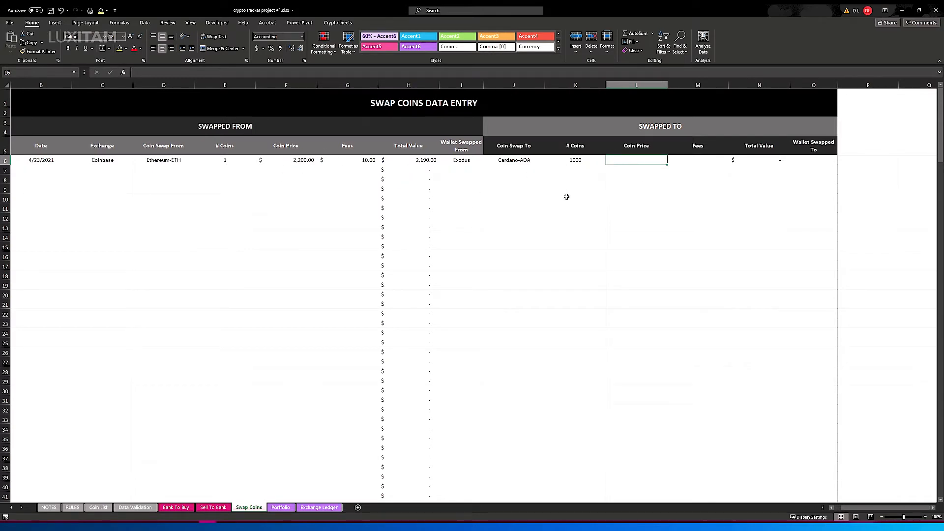
{"action": "type", "text": "2"}
{"action": "key", "text": "Tab"}
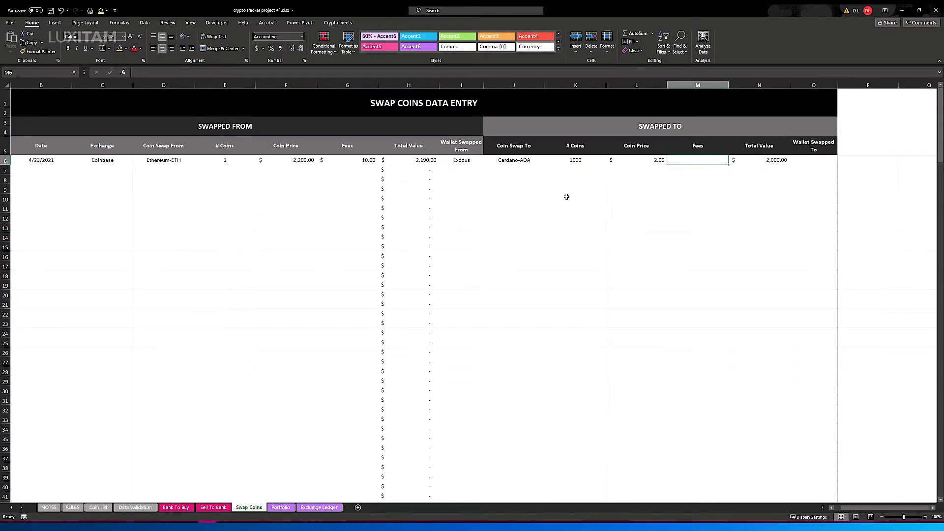
{"action": "type", "text": "10"}
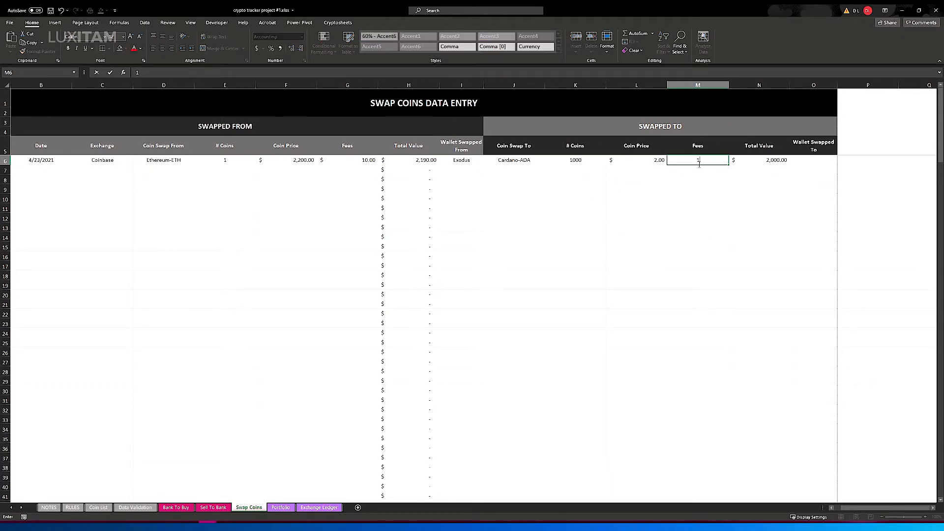
{"action": "key", "text": "Tab"}
- Set Wallet Swapped To to Exodus for the Cardano side of the swap
{"action": "left_click", "coordinate": [821, 162]}
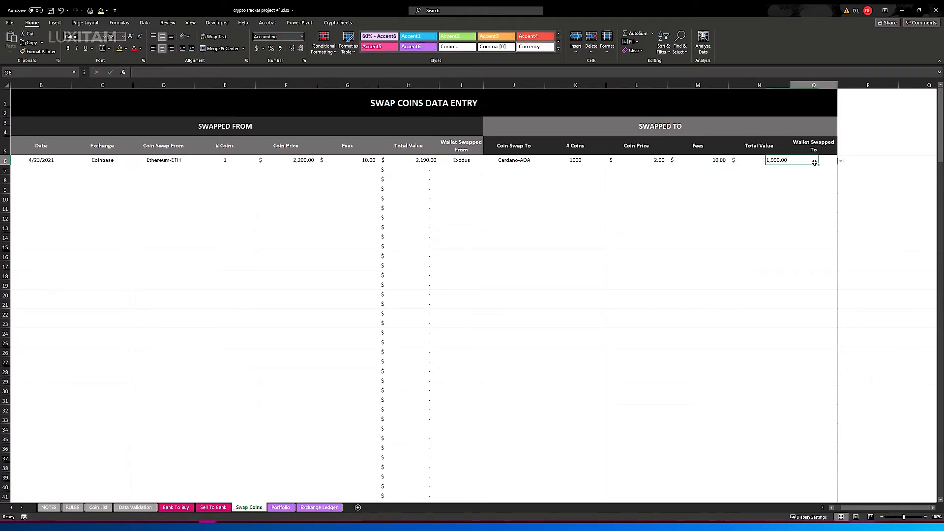
{"action": "left_click", "coordinate": [841, 163]}
{"action": "left_click", "coordinate": [819, 173]}
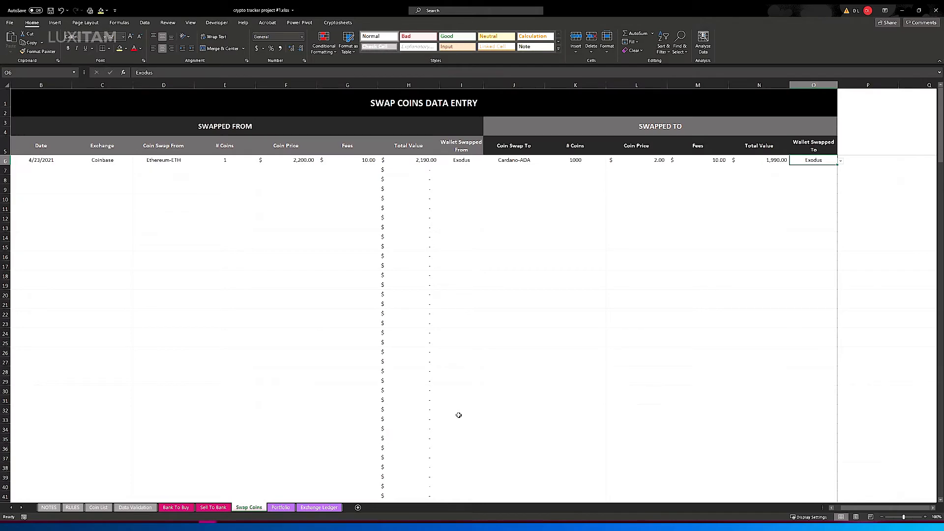
- On the Portfolio sheet, check Ethereum-ETH's quantities bought, sold, swapped from and remaining
{"action": "left_click", "coordinate": [274, 507]}
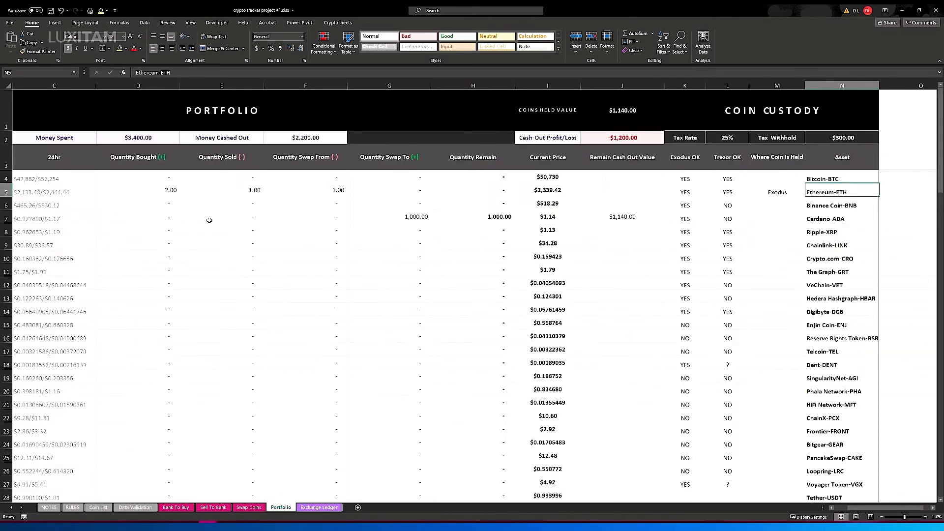
{"action": "left_click", "coordinate": [167, 190]}
{"action": "left_click", "coordinate": [237, 190]}
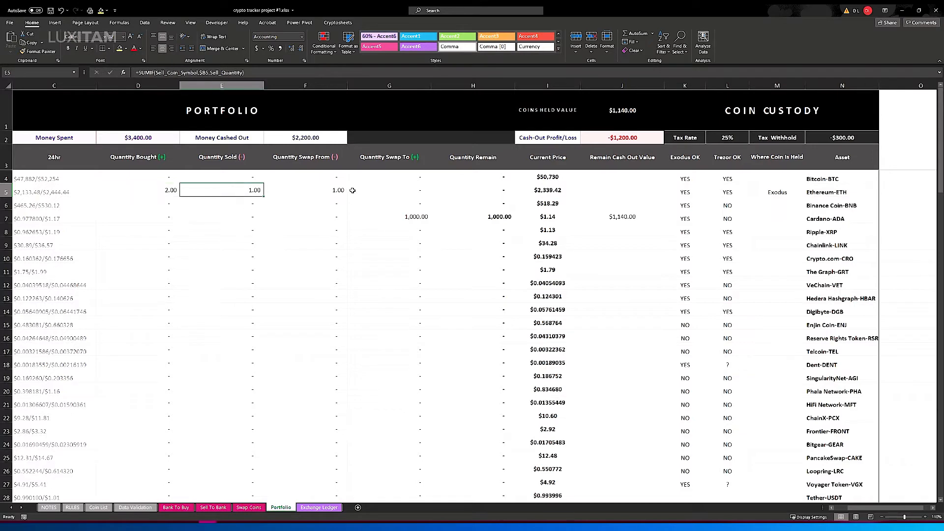
{"action": "left_click", "coordinate": [317, 190]}
{"action": "left_click", "coordinate": [505, 196]}
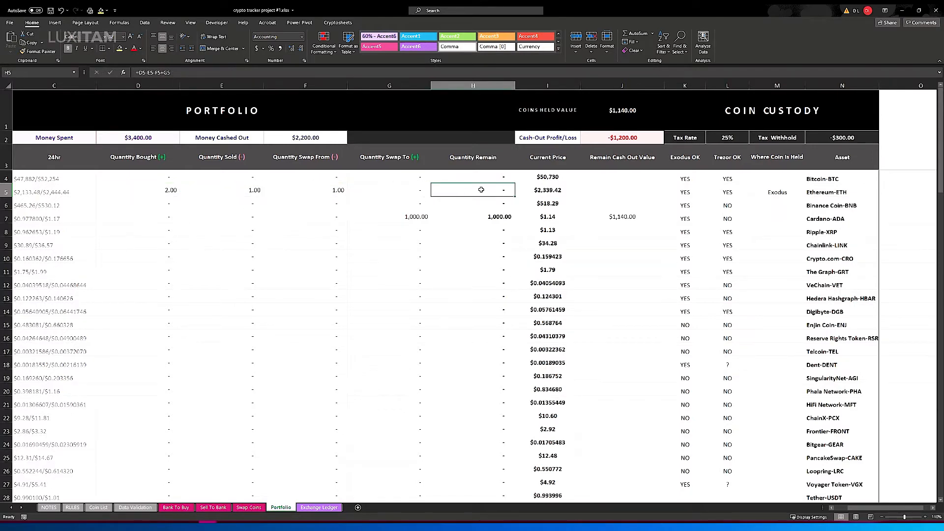
- Check Cardano-ADA's bought, sold and swap quantities, its quantity remaining and its remaining cash-out value
{"action": "left_click_drag", "start_coordinate": [156, 219], "coordinate": [301, 218]}
{"action": "left_click", "coordinate": [417, 217]}
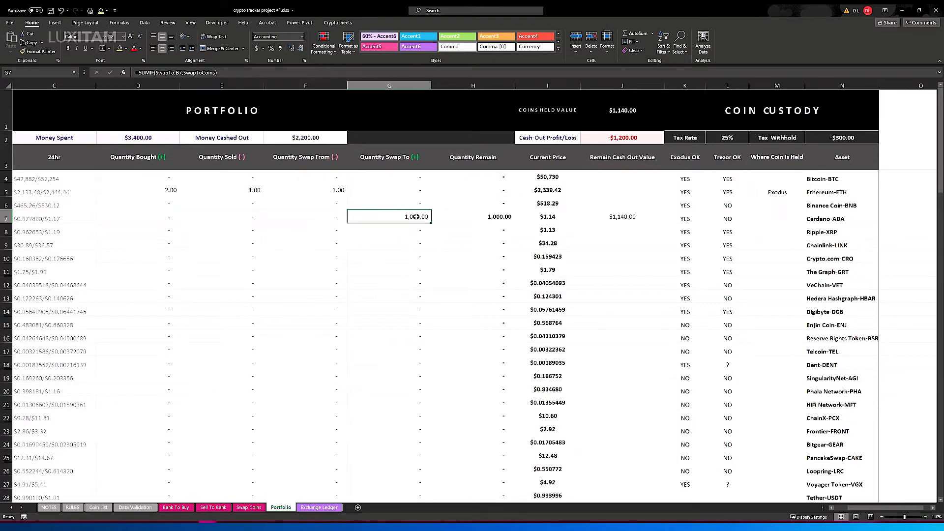
{"action": "scroll", "coordinate": [876, 508], "scroll_direction": "left", "scroll_amount": 2}
{"action": "left_click_drag", "start_coordinate": [69, 220], "coordinate": [574, 215]}
{"action": "left_click", "coordinate": [574, 215]}
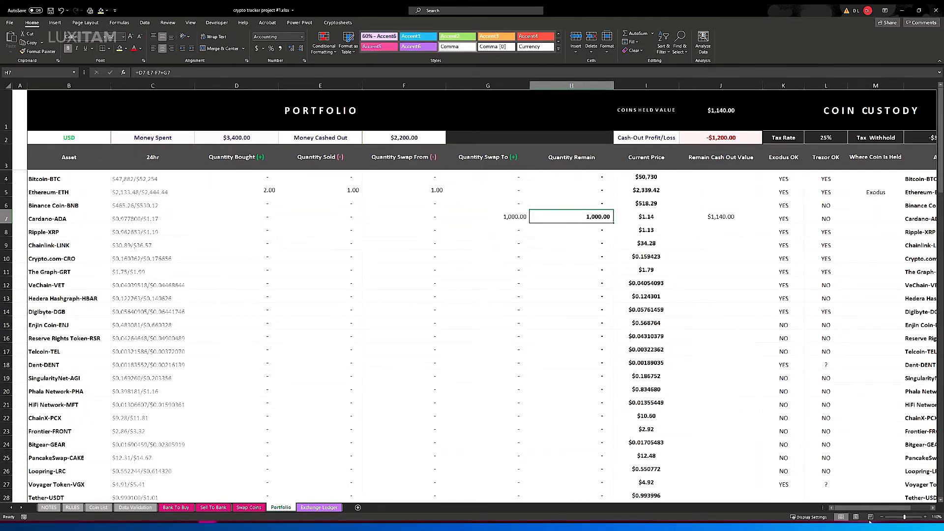
{"action": "scroll", "coordinate": [876, 508], "scroll_direction": "right", "scroll_amount": 3}
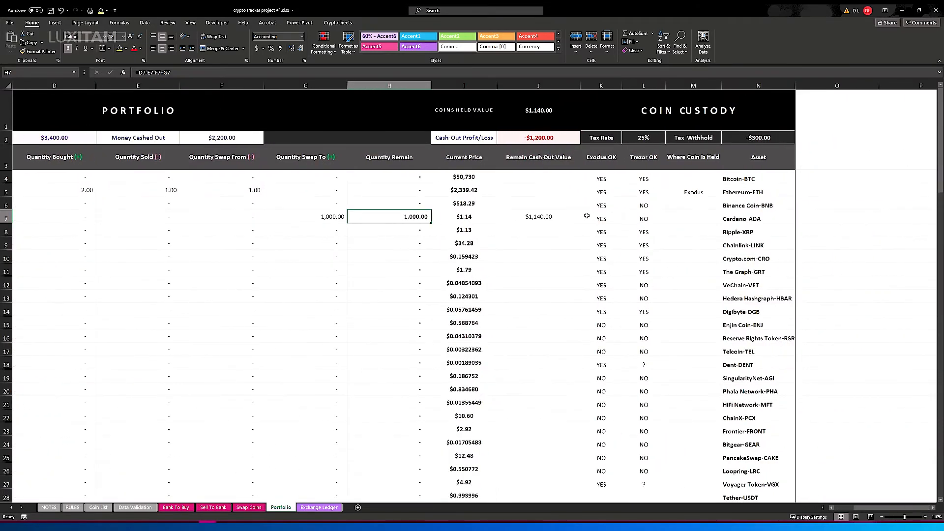
{"action": "left_click", "coordinate": [538, 219]}
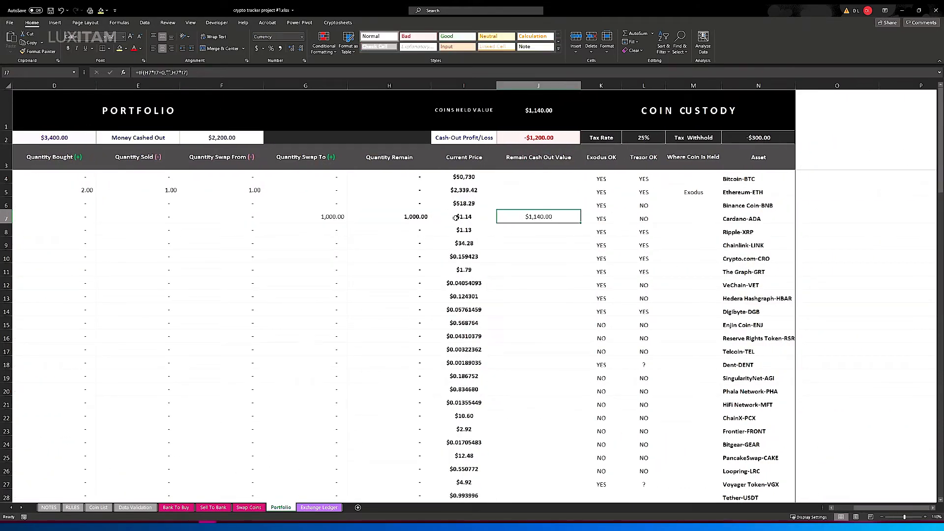
- Check Cardano-ADA's Exodus and Trezor compatibility and set its Where Coin Is Held to Trezor
{"action": "left_click", "coordinate": [607, 222]}
{"action": "left_click", "coordinate": [642, 218]}
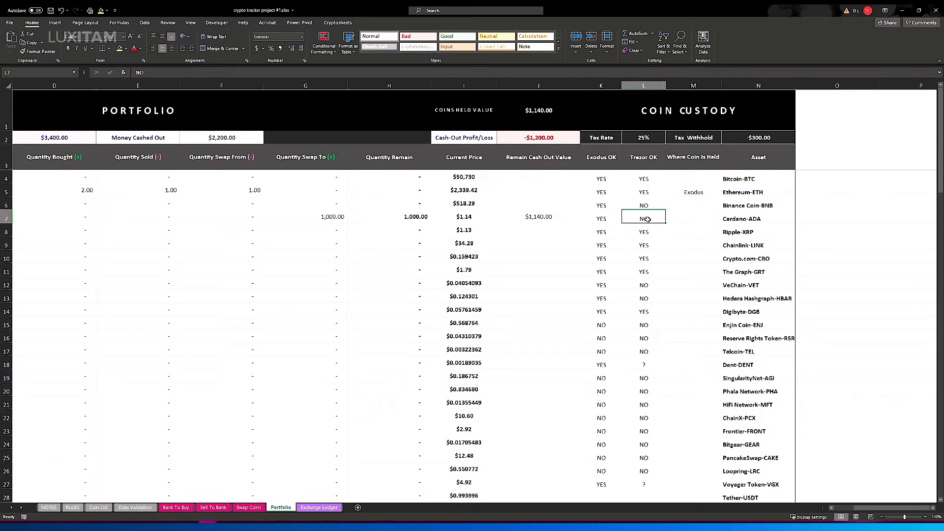
{"action": "left_click", "coordinate": [695, 219]}
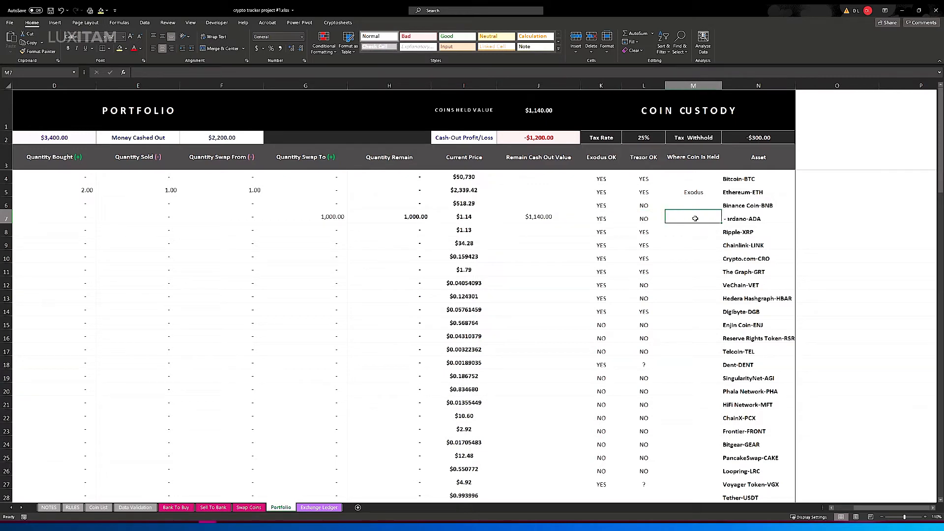
{"action": "left_click", "coordinate": [725, 224]}
{"action": "left_click", "coordinate": [658, 238]}
- On the Exchange Ledger sheet, check the Ethereum-ETH entry under Exodus and the Cardano-ADA entry under Trezor
{"action": "left_click", "coordinate": [317, 507]}
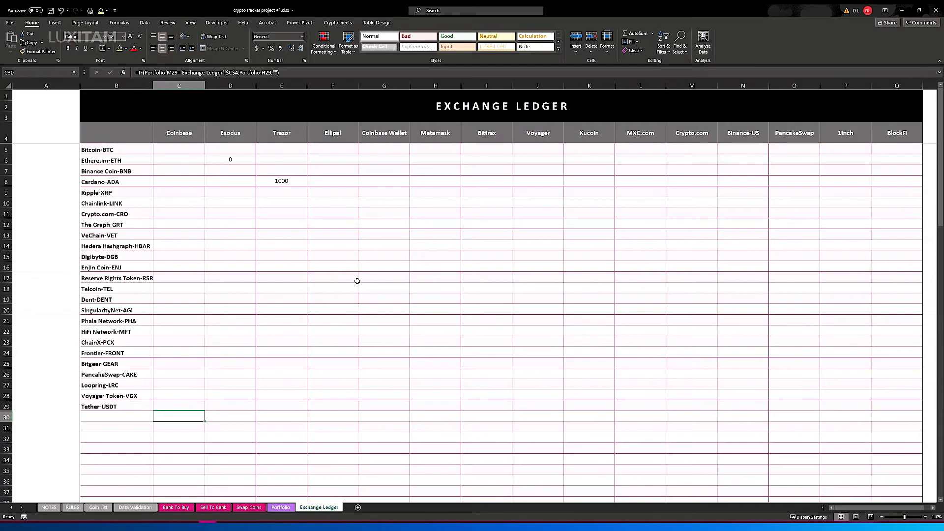
{"action": "left_click", "coordinate": [225, 160]}
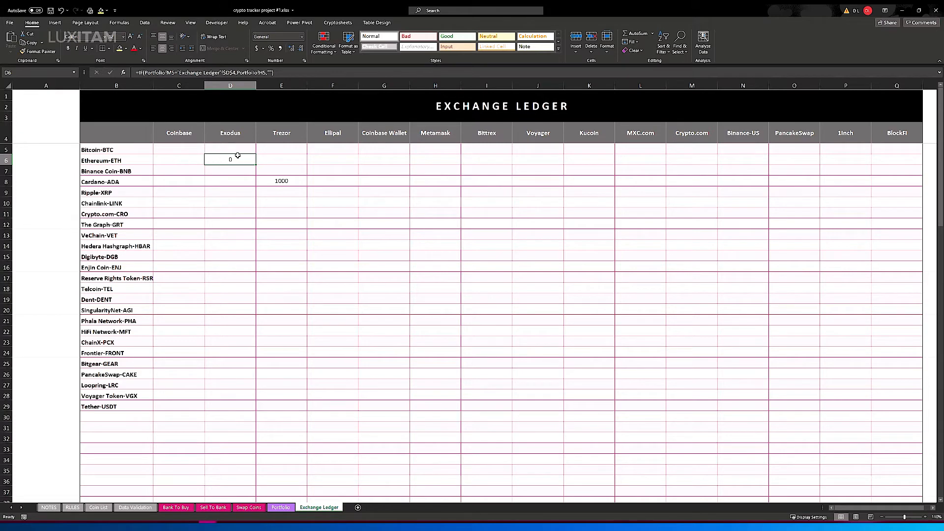
{"action": "left_click_drag", "start_coordinate": [111, 182], "coordinate": [273, 183]}
{"action": "left_click", "coordinate": [276, 183]}
{"action": "left_click", "coordinate": [290, 131]}
{"action": "left_click", "coordinate": [291, 180]}
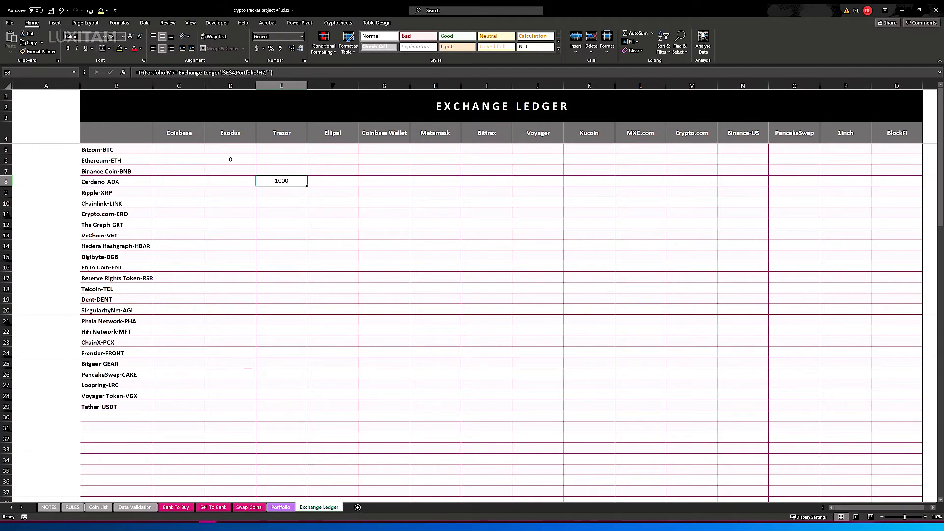
- Switch to the crypto tracker project #2 workbook and review the entry form's Buy Coins, Sell Coins, Swap For and Swap Out Of labels
{"action": "mouse_move", "coordinate": [208, 526]}
{"action": "left_click", "coordinate": [245, 493]}
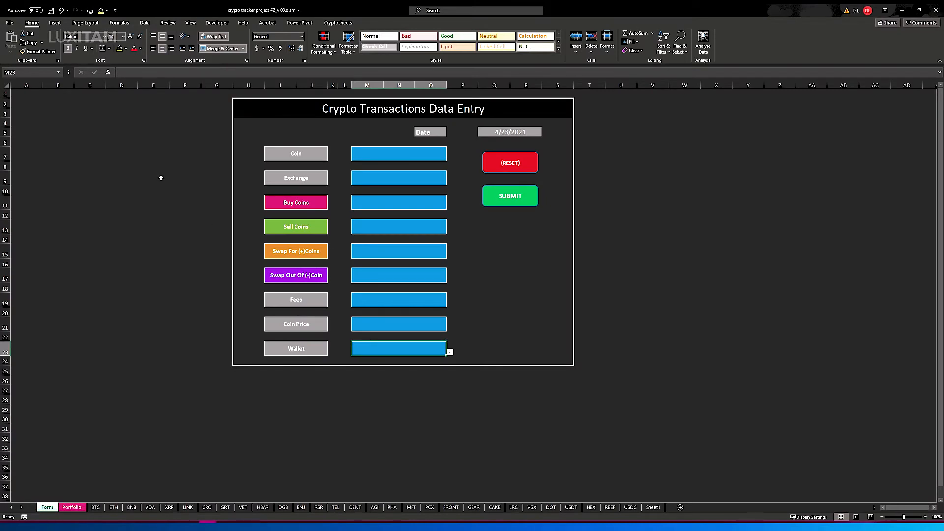
{"action": "left_click", "coordinate": [163, 141]}
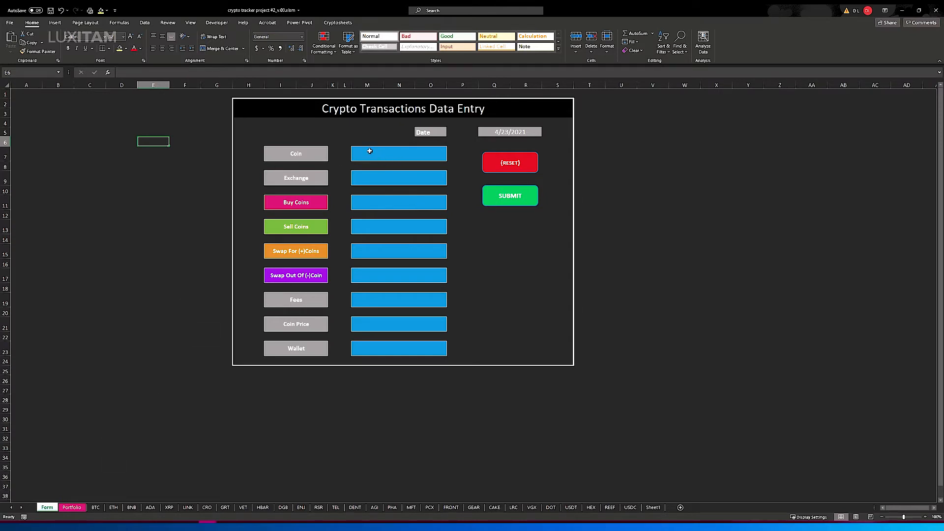
{"action": "left_click", "coordinate": [294, 203]}
{"action": "left_click", "coordinate": [290, 230]}
{"action": "left_click", "coordinate": [290, 252]}
{"action": "left_click", "coordinate": [290, 272]}
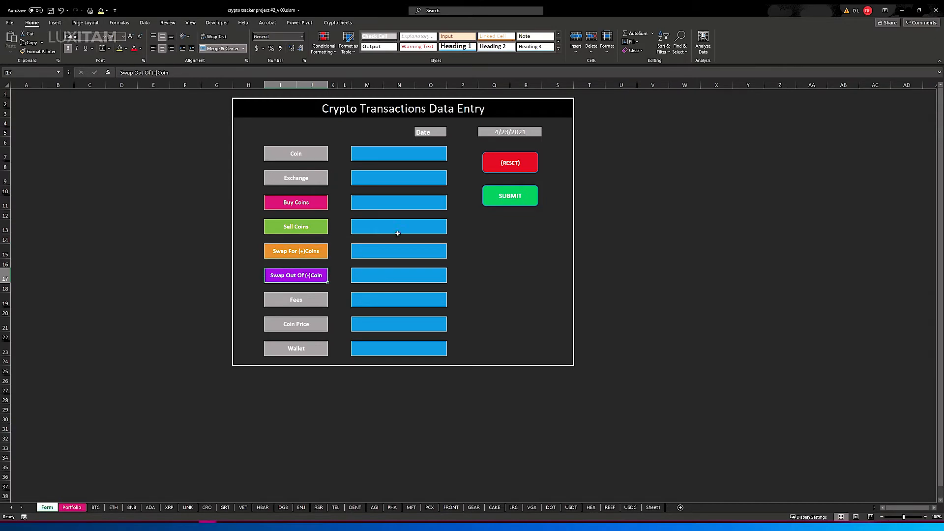
- Set the Crypto Transactions Data Entry form's Coin to ADA and select the Exchange entry field
{"action": "left_click", "coordinate": [388, 150]}
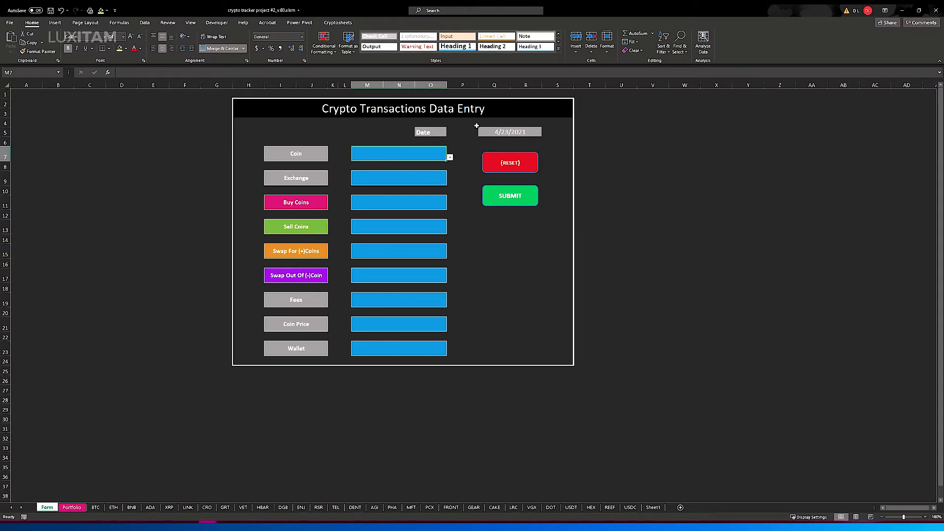
{"action": "left_click", "coordinate": [450, 157]}
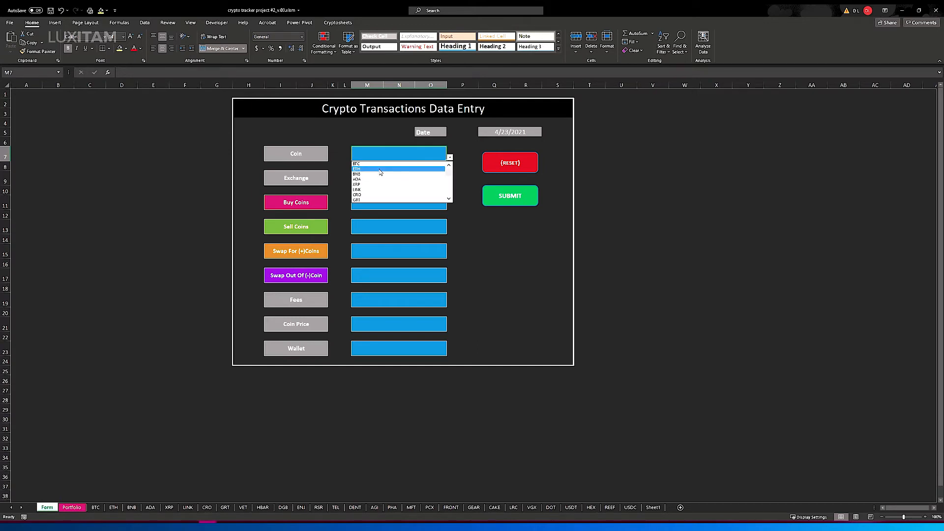
{"action": "left_click", "coordinate": [399, 179]}
{"action": "left_click", "coordinate": [402, 179]}
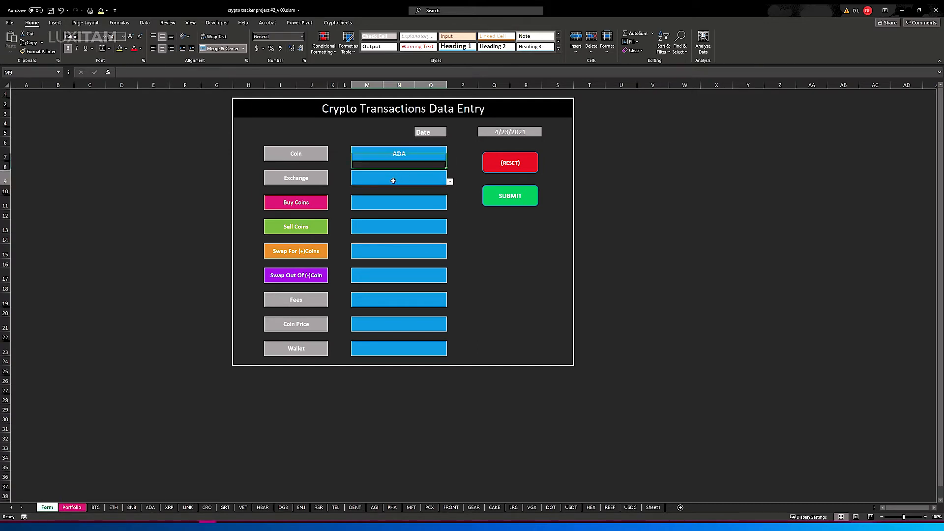
- For the ADA transaction, choose Coinbase as the Exchange and enter 1000 in Buy Coins
{"action": "left_click", "coordinate": [450, 182]}
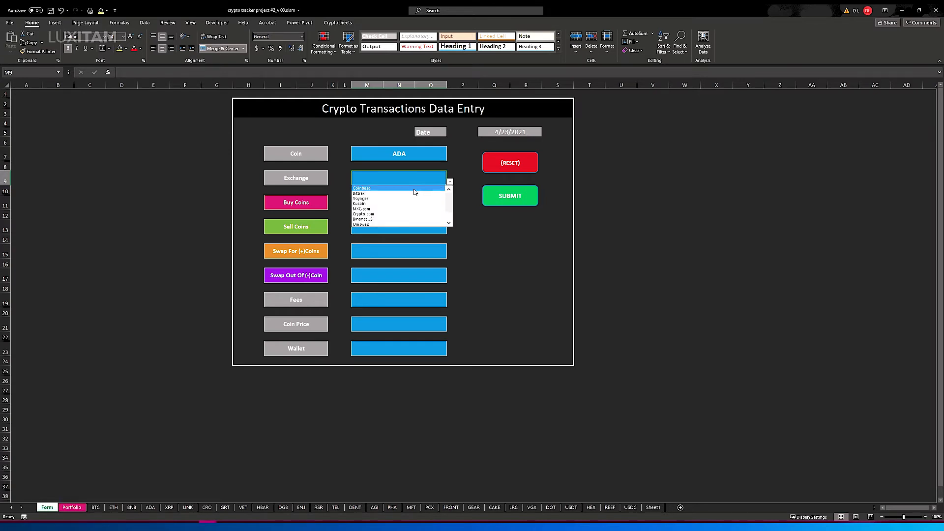
{"action": "left_click", "coordinate": [383, 188]}
{"action": "left_click", "coordinate": [366, 205]}
{"action": "type", "text": "1000"}
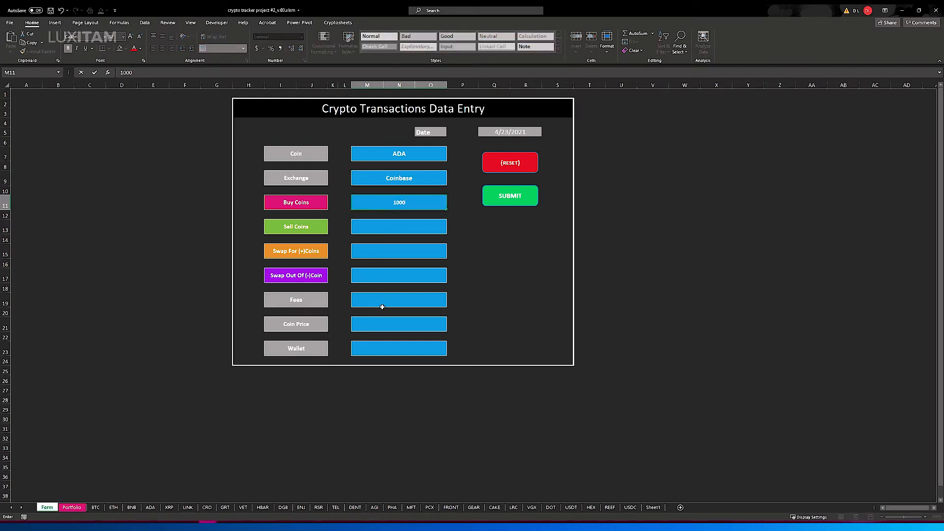
- Enter Fees of 10 and a Coin Price of 1.12 for the ADA purchase
{"action": "left_click", "coordinate": [382, 307]}
{"action": "type", "text": "10"}
{"action": "left_click", "coordinate": [367, 322]}
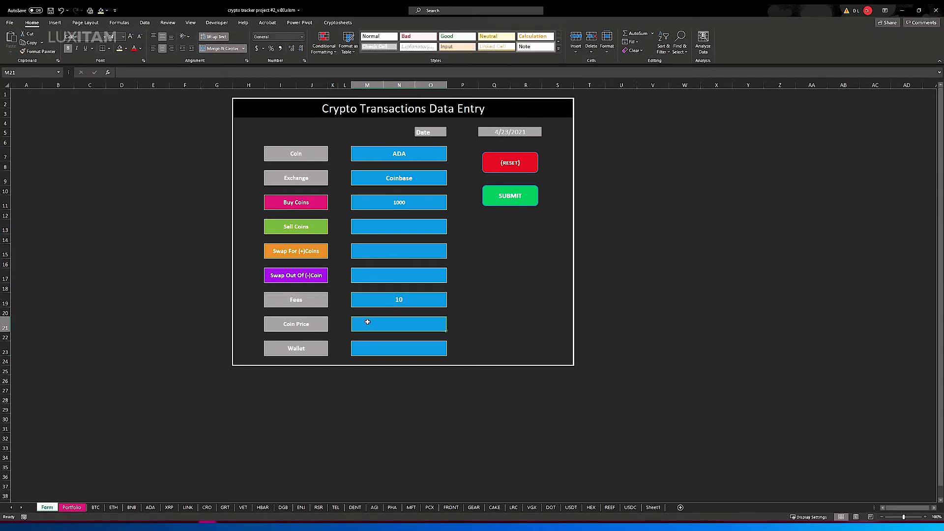
{"action": "type", "text": "1."}
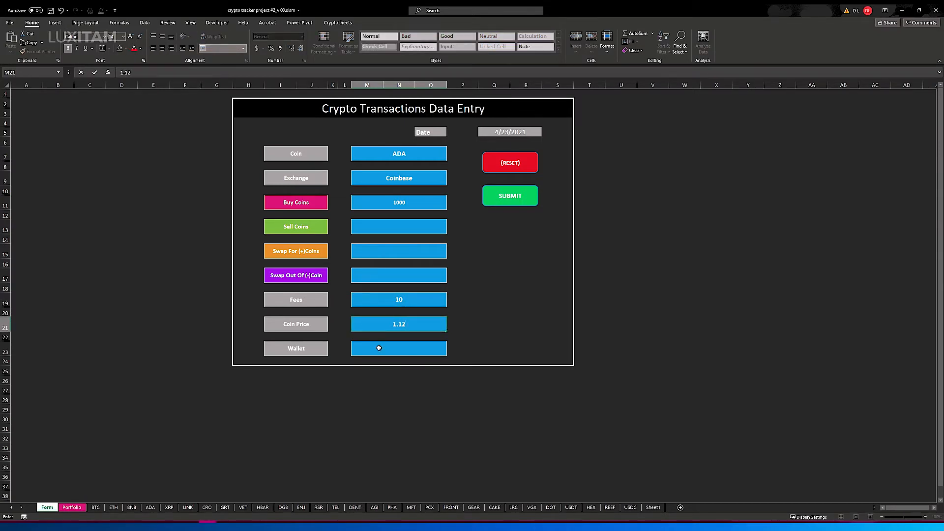
{"action": "type", "text": "12"}
- Set the ADA purchase's Wallet to Trezor and submit the entry, dismissing the confirmation message
{"action": "left_click", "coordinate": [379, 349]}
{"action": "left_click", "coordinate": [450, 352]}
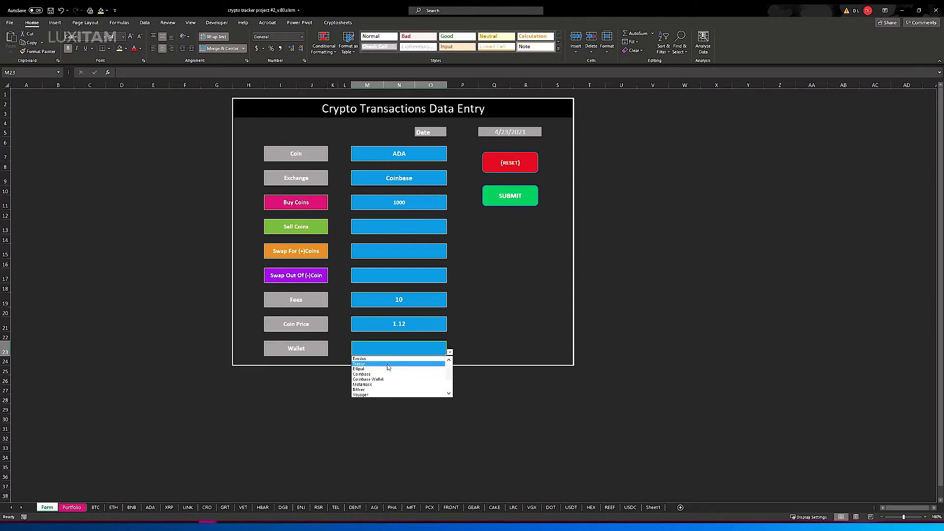
{"action": "left_click", "coordinate": [389, 364]}
{"action": "left_click", "coordinate": [515, 201]}
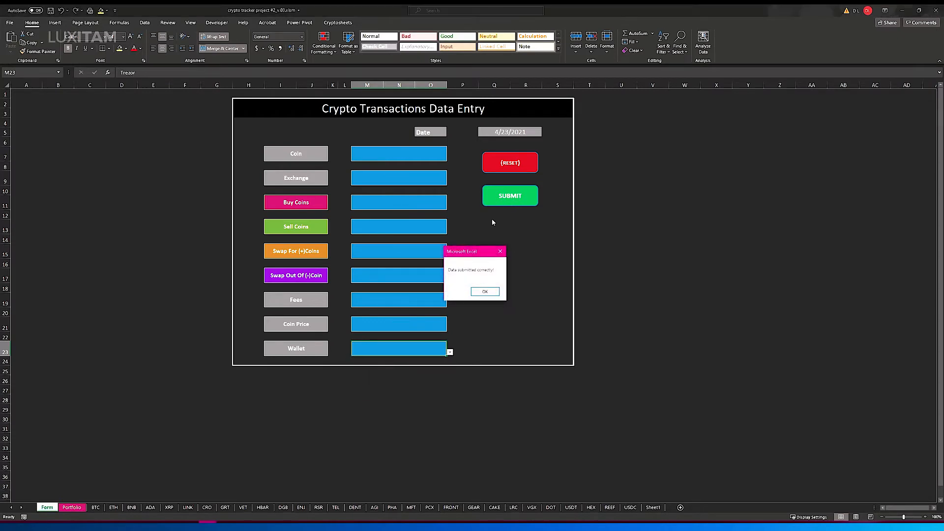
{"action": "left_click", "coordinate": [486, 294]}
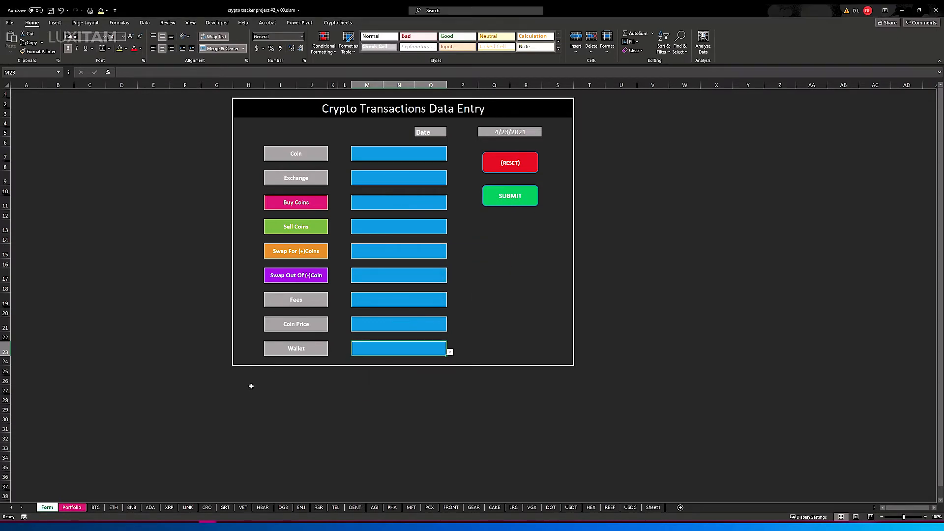
- Start a new transaction entry with the Coin set to BNB and the Exchange set to Coinbase
{"action": "left_click", "coordinate": [373, 157]}
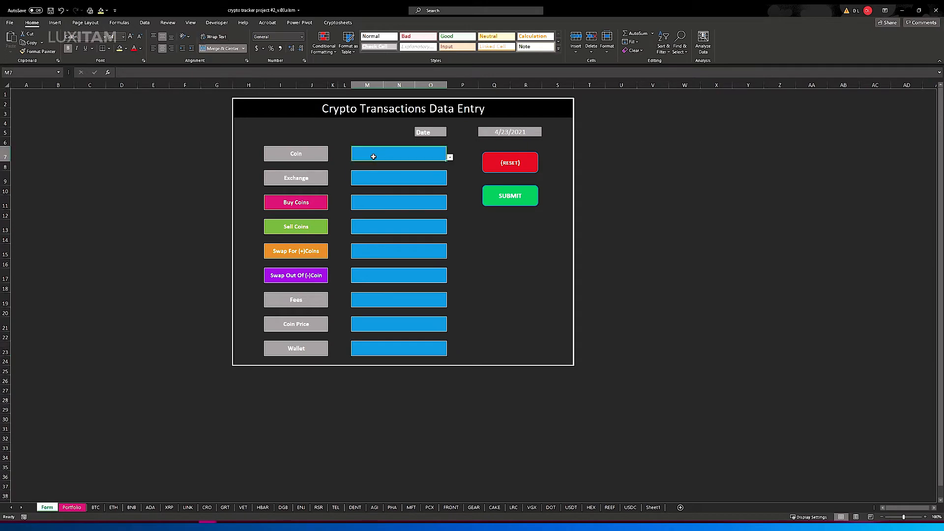
{"action": "left_click", "coordinate": [450, 158]}
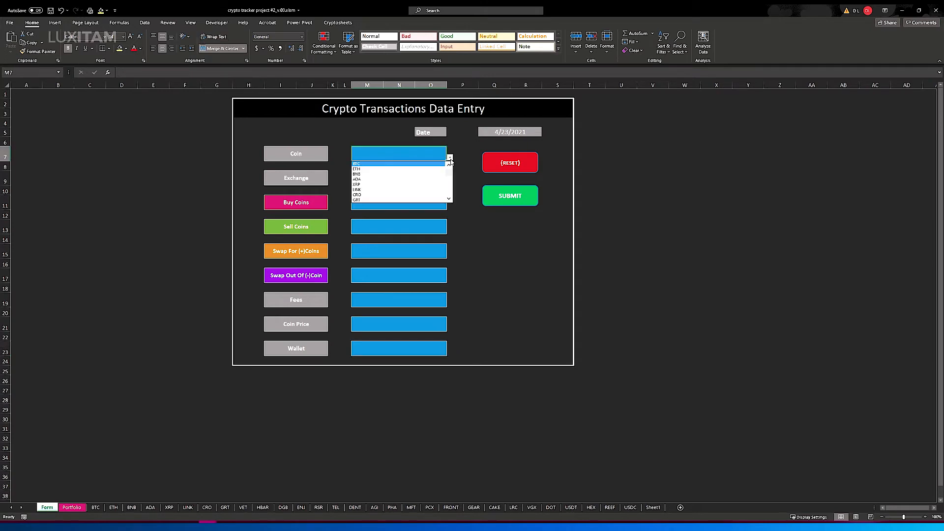
{"action": "left_click", "coordinate": [394, 174]}
{"action": "left_click", "coordinate": [441, 183]}
{"action": "left_click", "coordinate": [449, 182]}
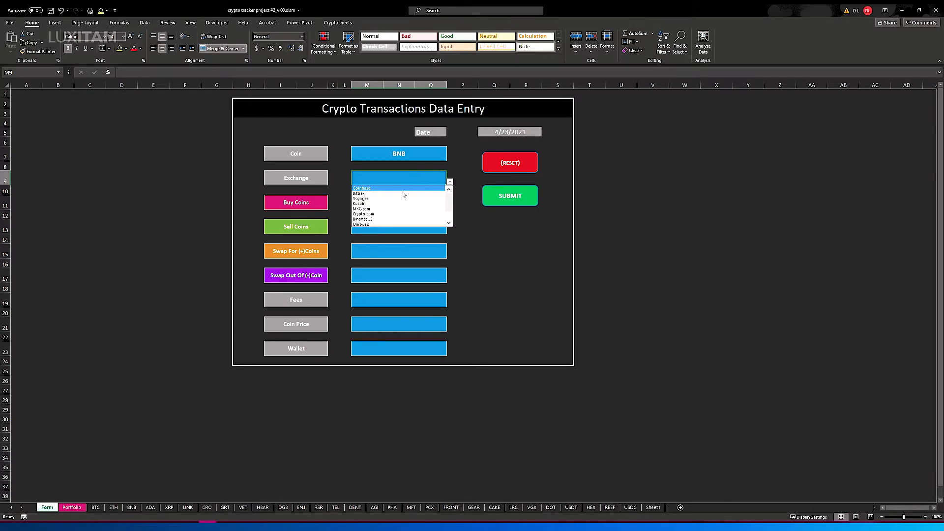
{"action": "left_click", "coordinate": [401, 188]}
- For the BNB sale, enter Sell Coins 500, Fees 10 and Coin Price 1.5
{"action": "left_click", "coordinate": [369, 229]}
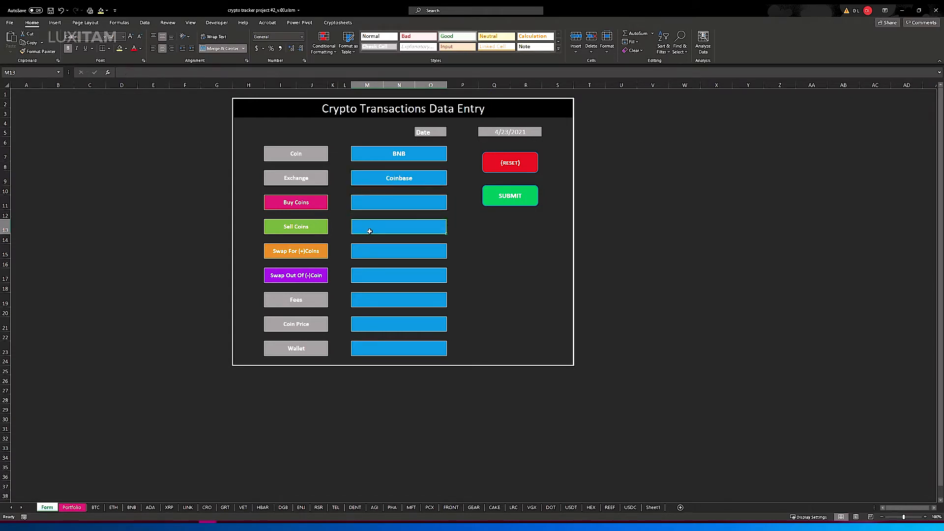
{"action": "type", "text": "500"}
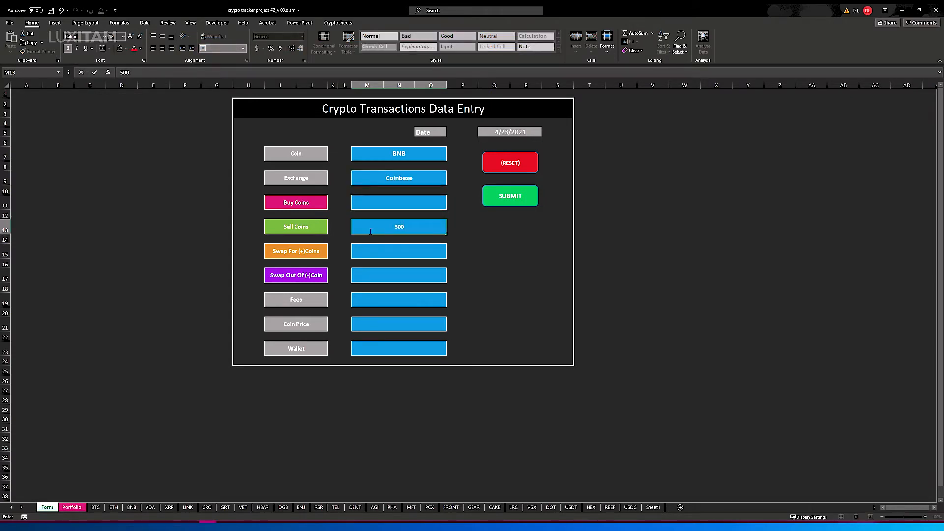
{"action": "left_click", "coordinate": [368, 303]}
{"action": "type", "text": "10"}
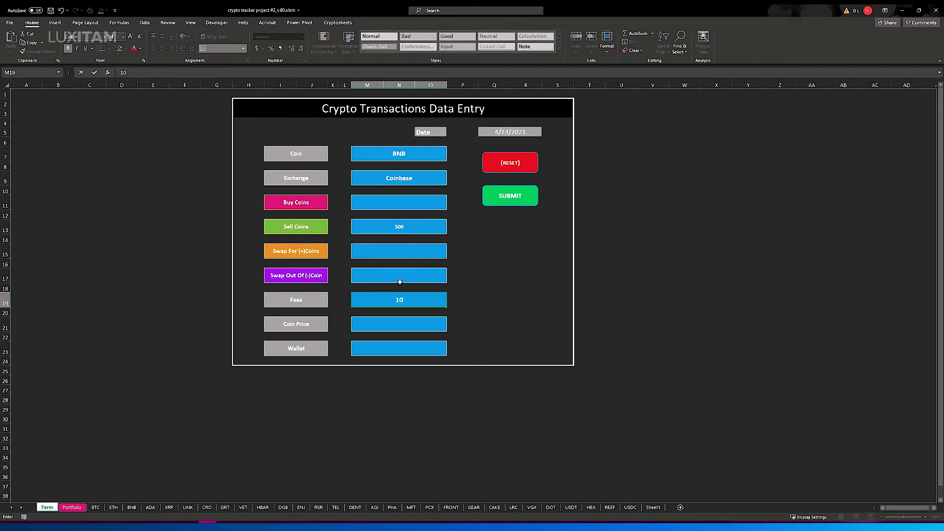
{"action": "left_click", "coordinate": [399, 323]}
{"action": "type", "text": "1."}
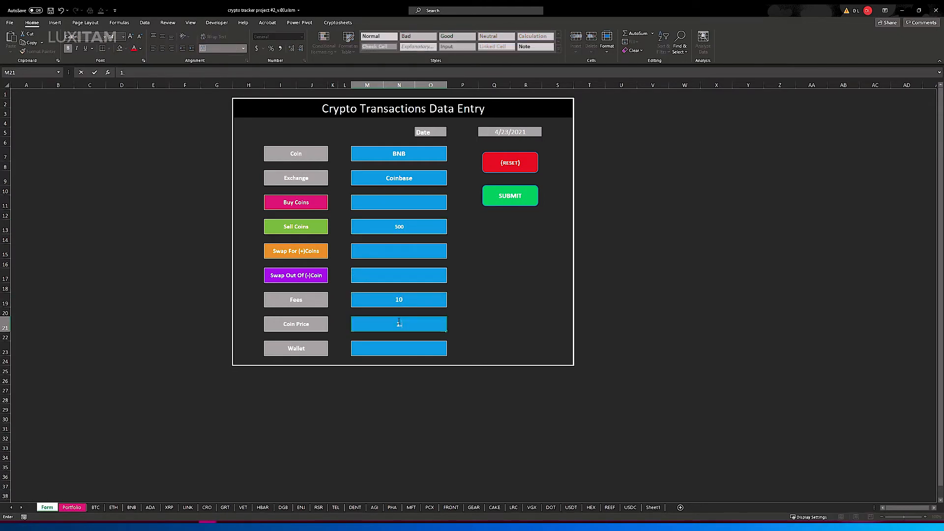
- Set the BNB sale's Wallet to Ellipal and submit the entry, dismissing the confirmation message
{"action": "left_click", "coordinate": [411, 350]}
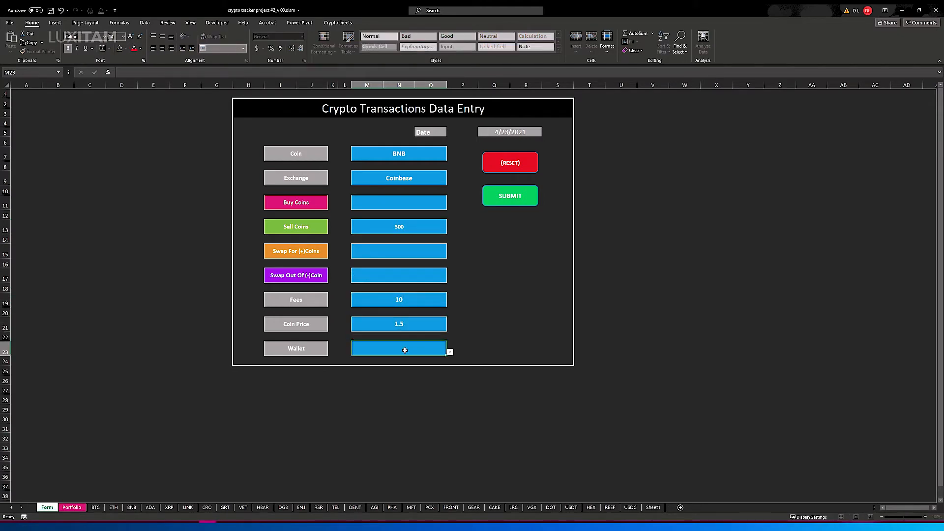
{"action": "left_click", "coordinate": [449, 353]}
{"action": "left_click", "coordinate": [408, 370]}
{"action": "left_click", "coordinate": [509, 204]}
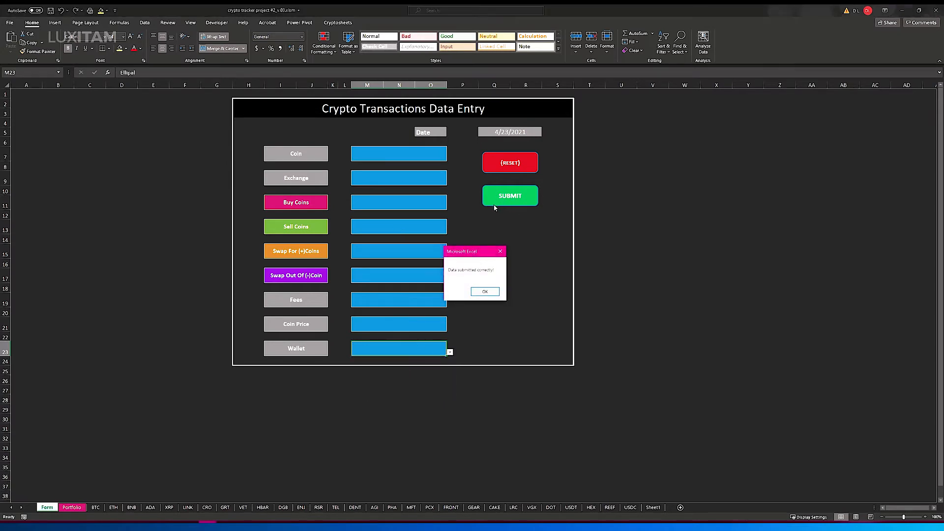
{"action": "left_click", "coordinate": [474, 288]}
{"action": "left_click", "coordinate": [378, 153]}
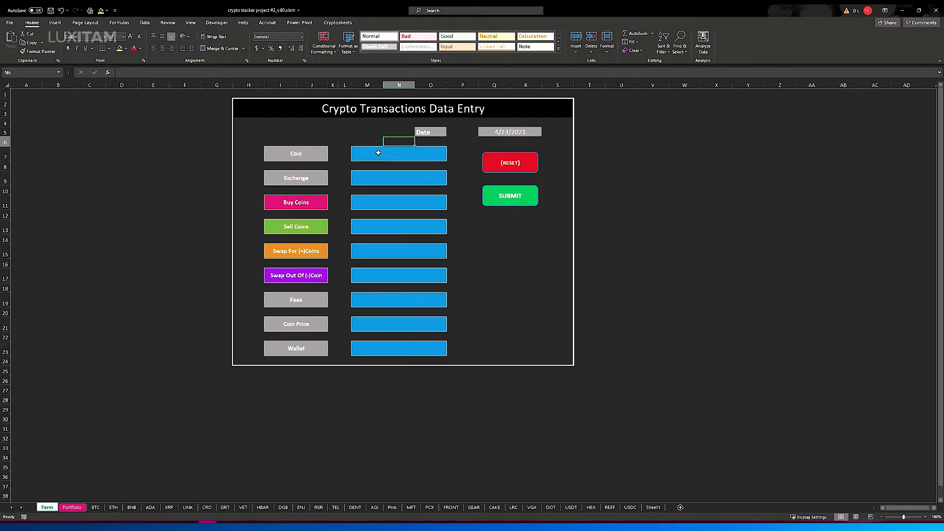
{"action": "left_click", "coordinate": [450, 158]}
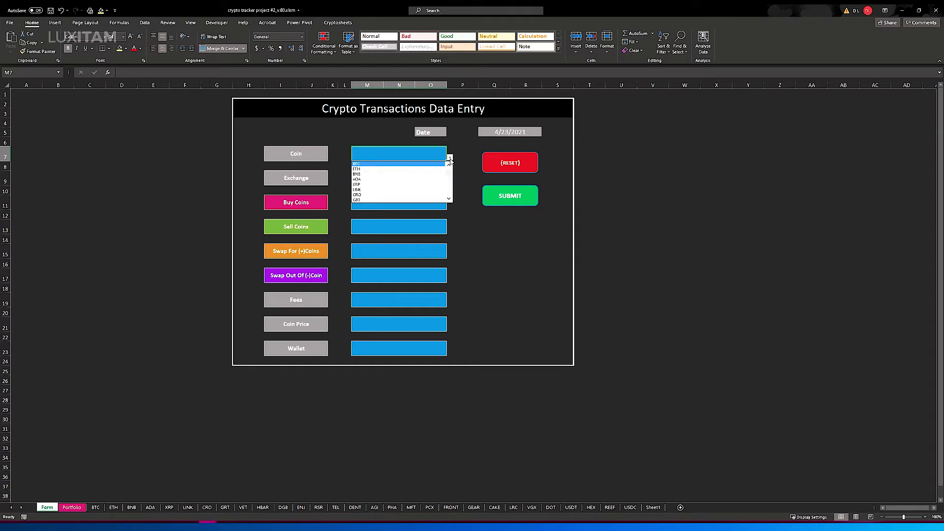
{"action": "left_click", "coordinate": [410, 167]}
{"action": "left_click", "coordinate": [432, 157]}
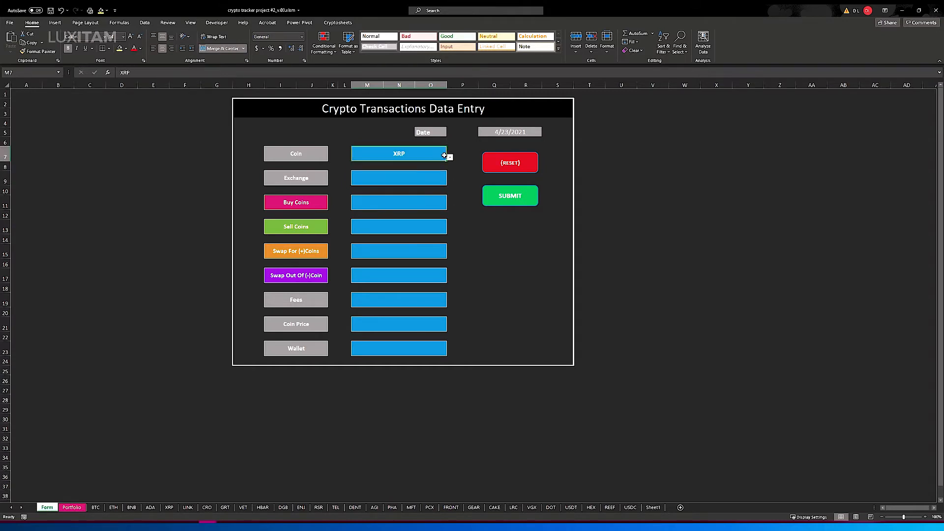
{"action": "left_click", "coordinate": [451, 157]}
{"action": "left_click", "coordinate": [397, 179]}
- Set the new transaction's Coin to ADA and its Exchange to Coinbase
{"action": "left_click", "coordinate": [450, 158]}
{"action": "left_click_drag", "start_coordinate": [450, 178], "coordinate": [450, 165]}
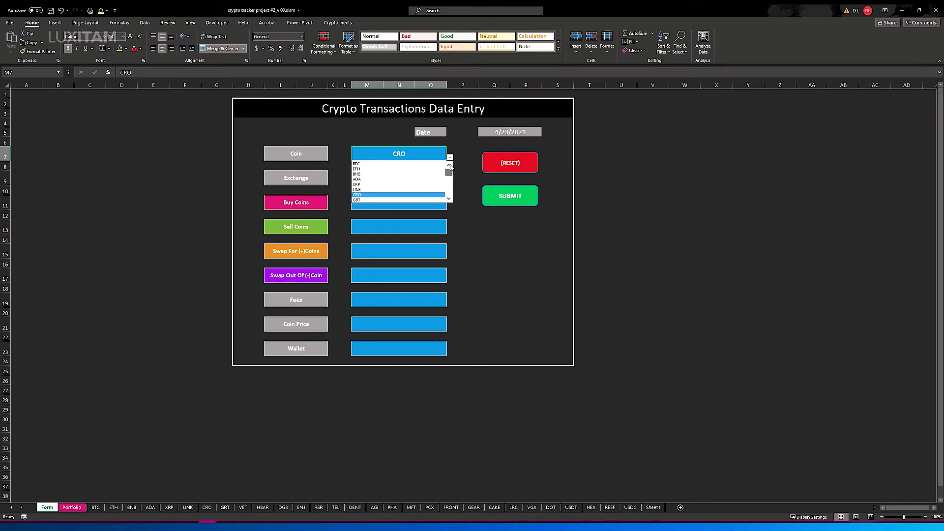
{"action": "left_click", "coordinate": [399, 179]}
{"action": "left_click", "coordinate": [449, 182]}
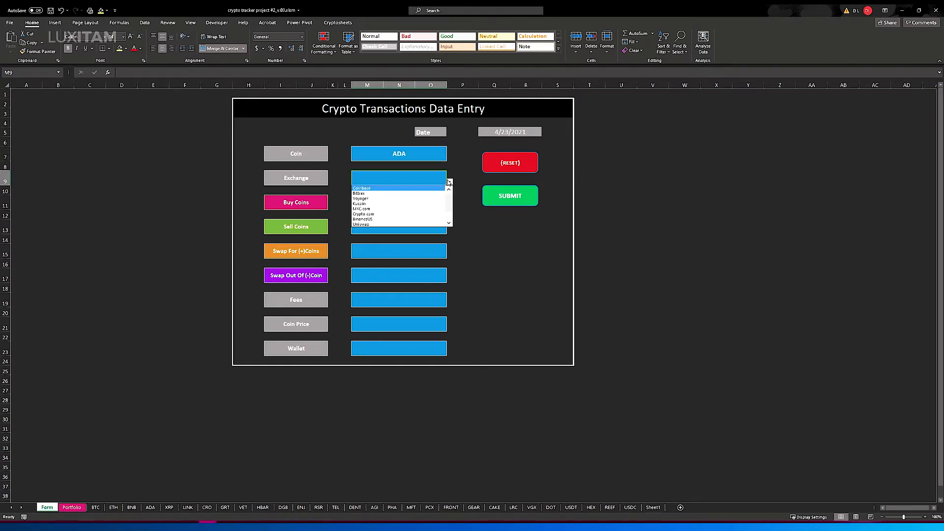
{"action": "left_click", "coordinate": [414, 190]}
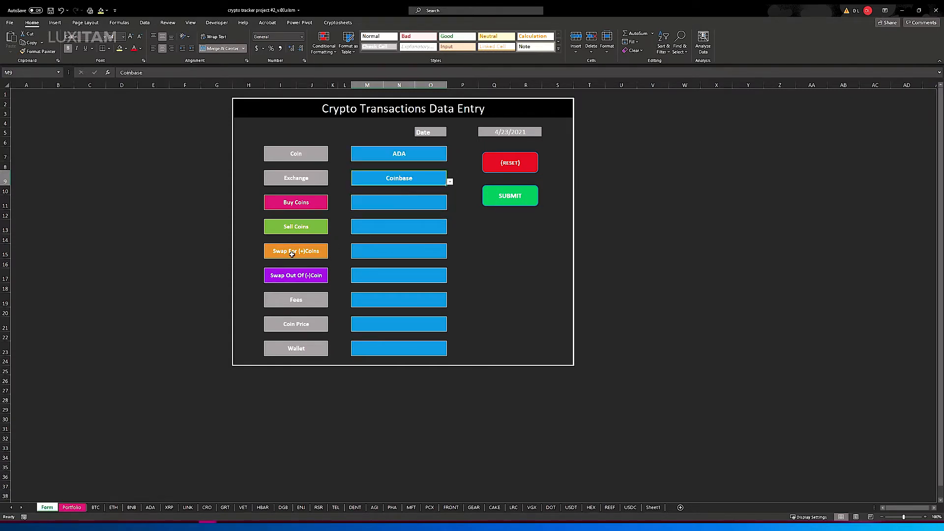
- For the ADA swap, enter Swap Out Of Coin 250, Fees 10 and Coin Price 1.50
{"action": "left_click", "coordinate": [373, 277]}
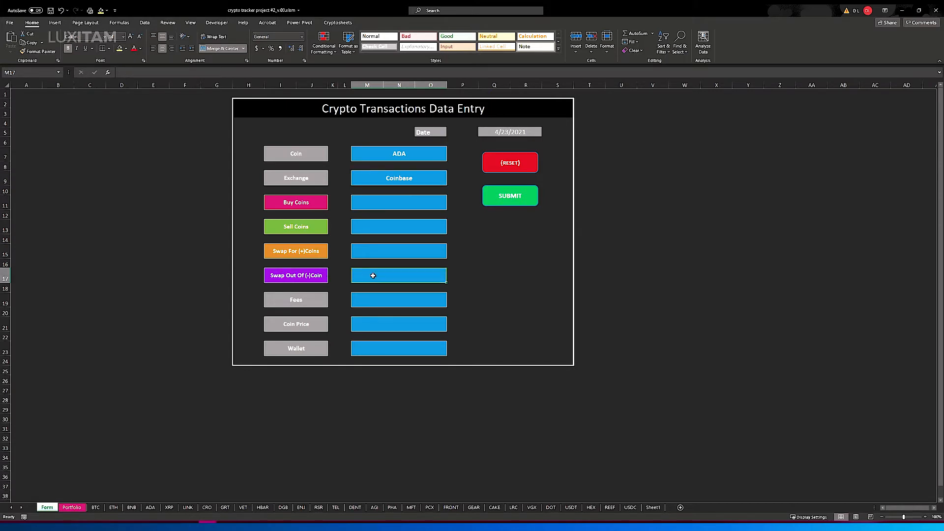
{"action": "type", "text": "250"}
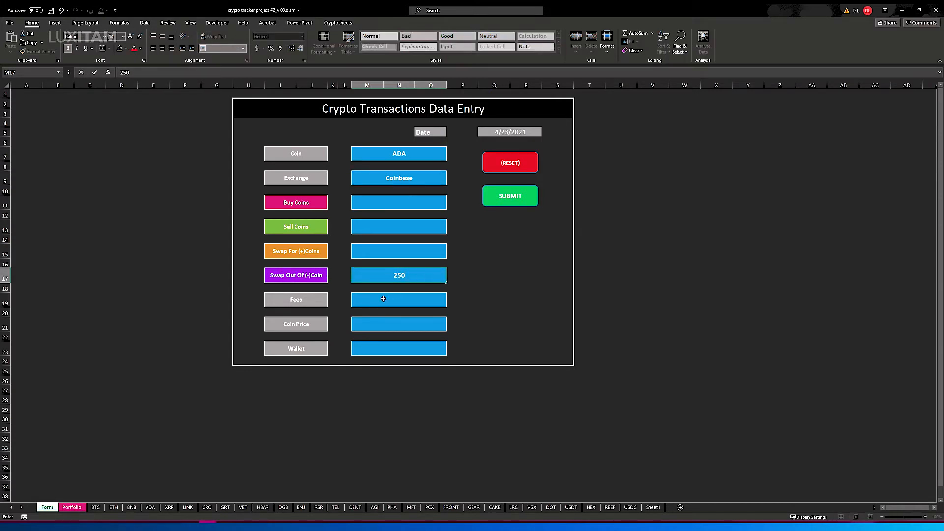
{"action": "left_click", "coordinate": [389, 297]}
{"action": "type", "text": "10"}
{"action": "left_click", "coordinate": [394, 327]}
{"action": "type", "text": "1.50"}
- Set the ADA swap's Wallet to Trezor and submit the entry, dismissing the confirmation message
{"action": "left_click", "coordinate": [390, 348]}
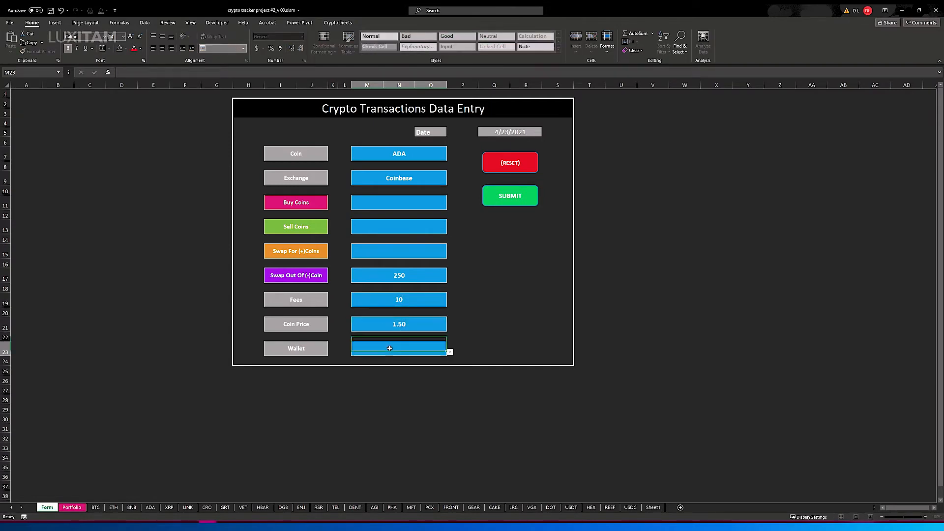
{"action": "left_click", "coordinate": [450, 353]}
{"action": "left_click", "coordinate": [411, 363]}
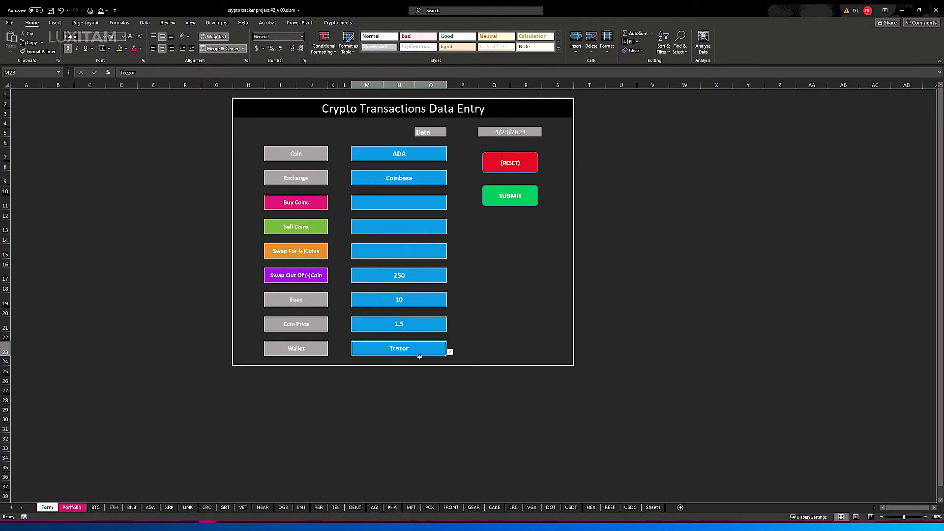
{"action": "left_click", "coordinate": [499, 201]}
{"action": "left_click", "coordinate": [484, 292]}
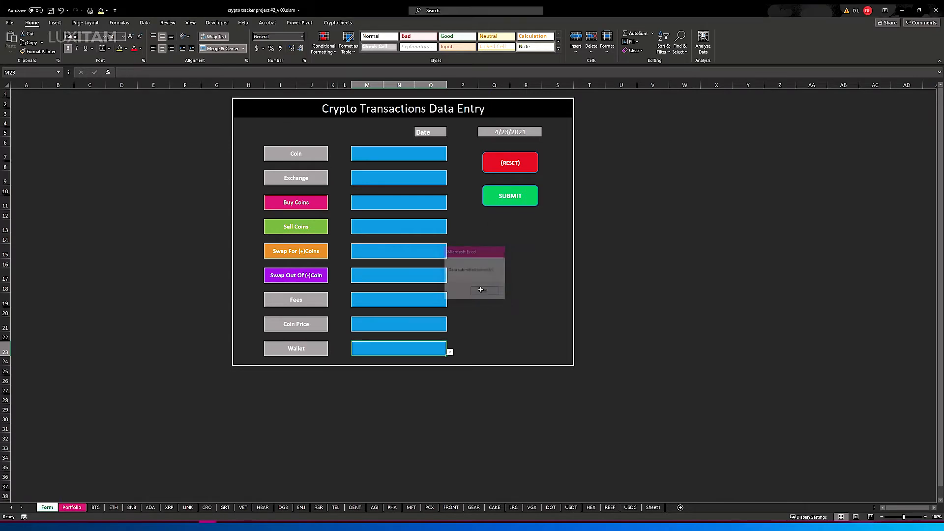
- Start the receiving side of the swap with Coin XRP and Exchange Coinbase
{"action": "left_click", "coordinate": [376, 155]}
{"action": "left_click", "coordinate": [449, 157]}
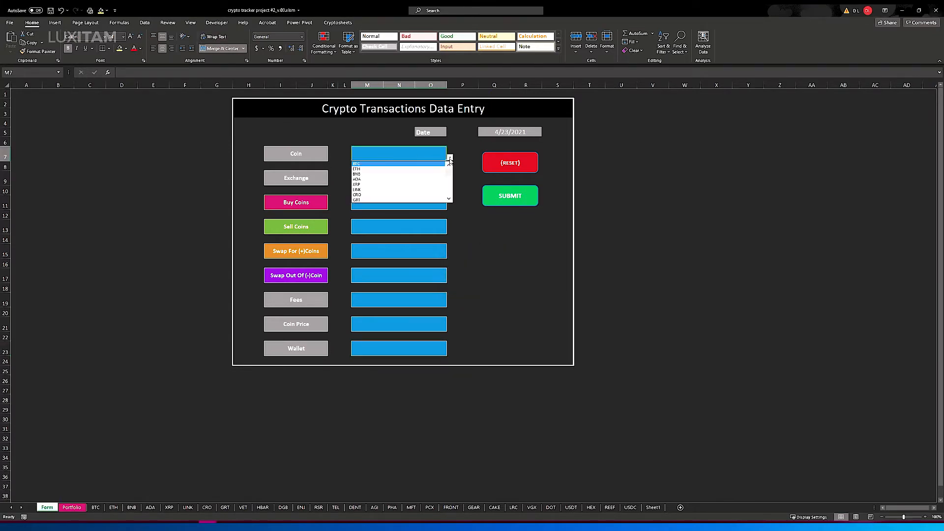
{"action": "left_click", "coordinate": [389, 185]}
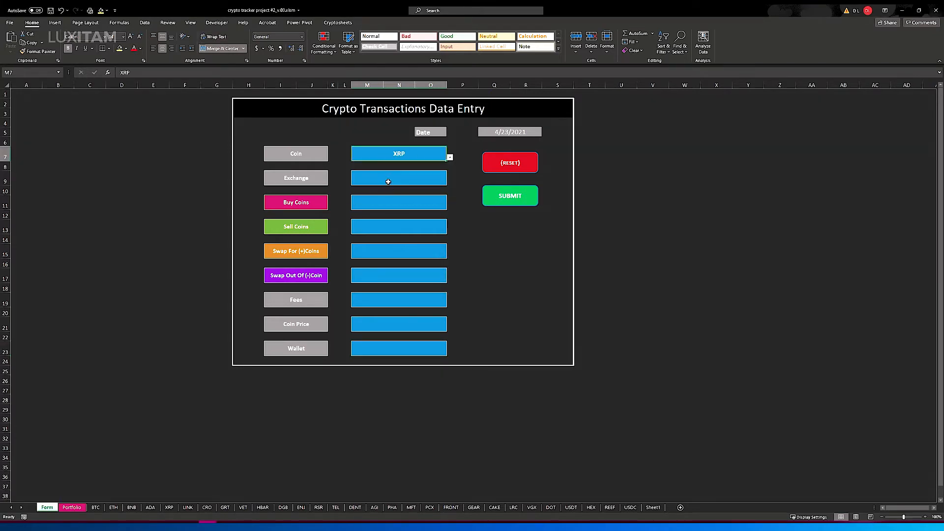
{"action": "left_click", "coordinate": [388, 180]}
{"action": "left_click", "coordinate": [450, 182]}
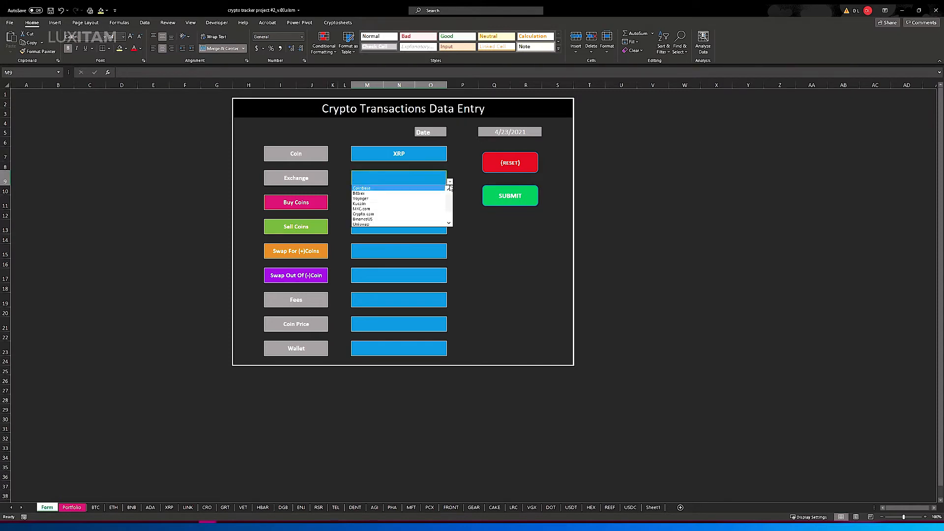
{"action": "left_click", "coordinate": [408, 189]}
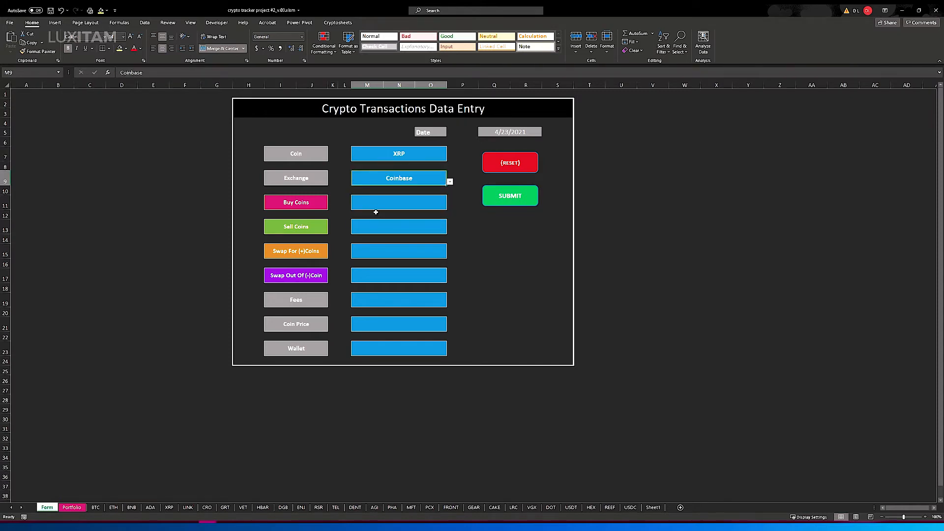
- For the XRP swap entry, enter Swap For Coins 500, Fees 10 and Coin Price 0.5
{"action": "left_click", "coordinate": [375, 252]}
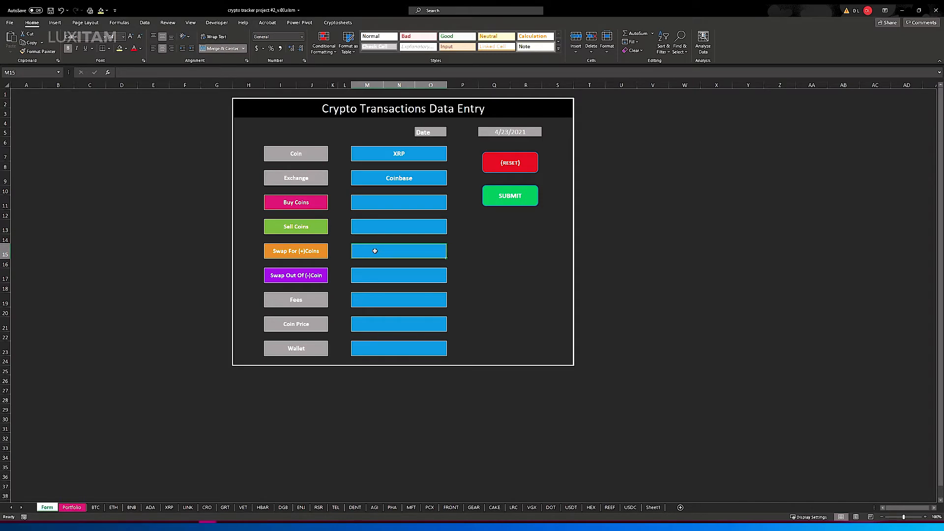
{"action": "type", "text": "500"}
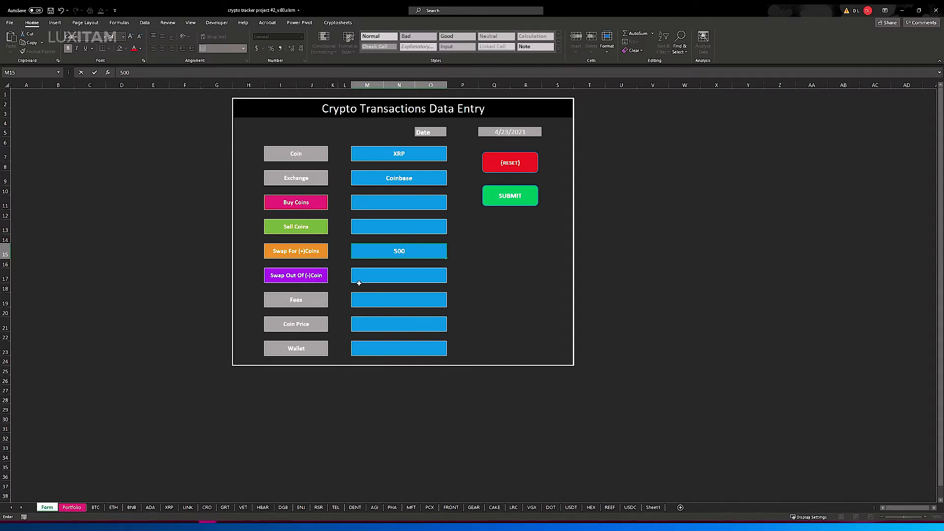
{"action": "left_click", "coordinate": [379, 301]}
{"action": "type", "text": "10"}
{"action": "left_click", "coordinate": [371, 326]}
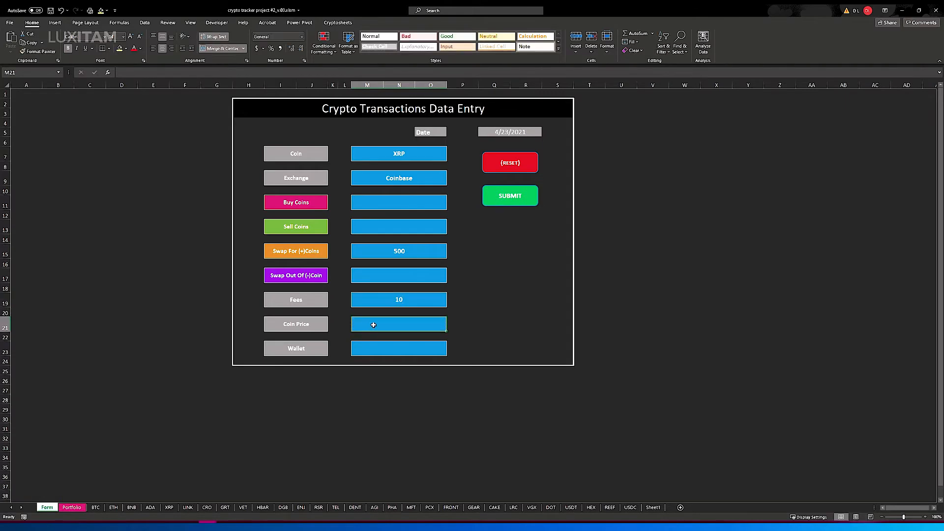
{"action": "type", "text": "0.5"}
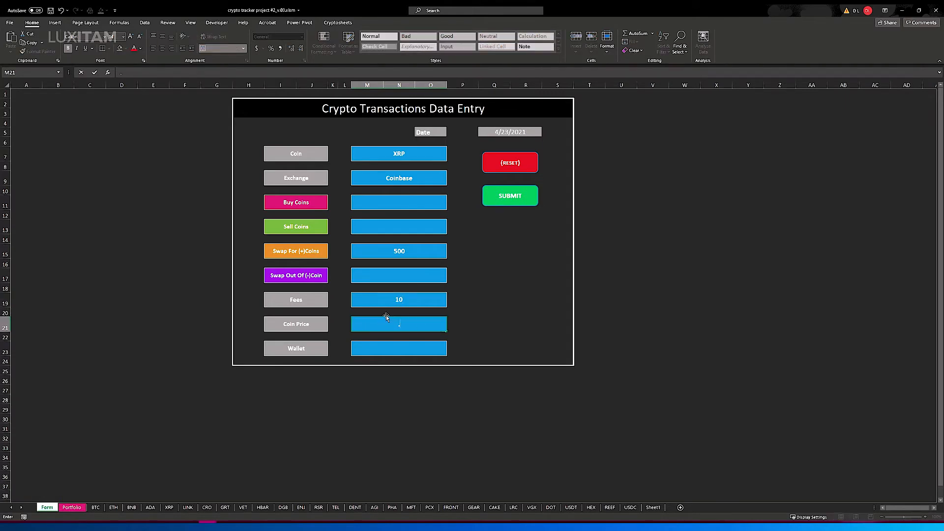
- Set the XRP swap's Wallet to Trezor and submit the entry, dismissing the confirmation message
{"action": "left_click", "coordinate": [400, 347]}
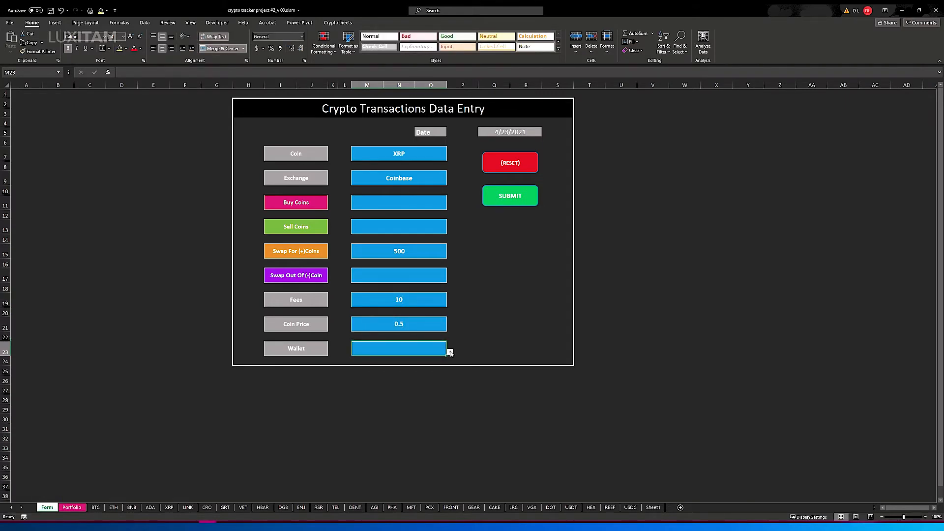
{"action": "left_click", "coordinate": [450, 352]}
{"action": "left_click", "coordinate": [400, 362]}
{"action": "left_click", "coordinate": [511, 195]}
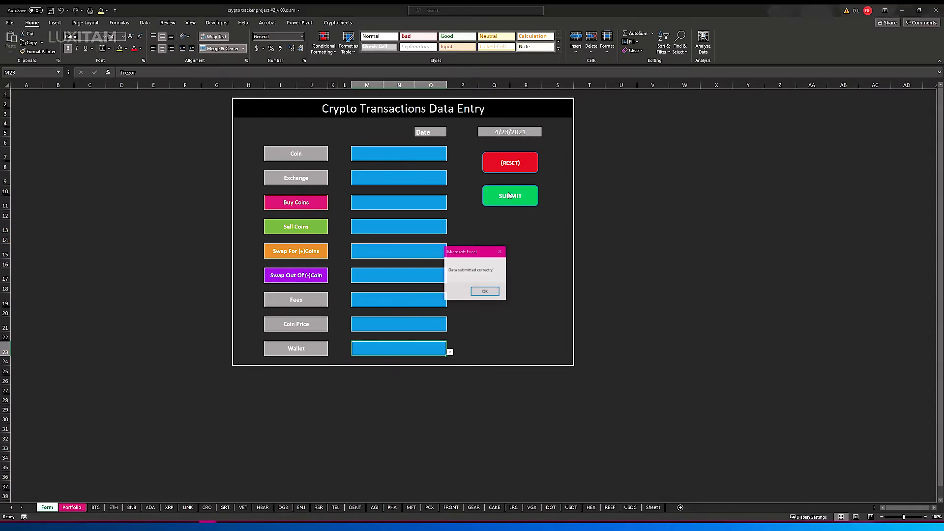
{"action": "left_click", "coordinate": [484, 291]}
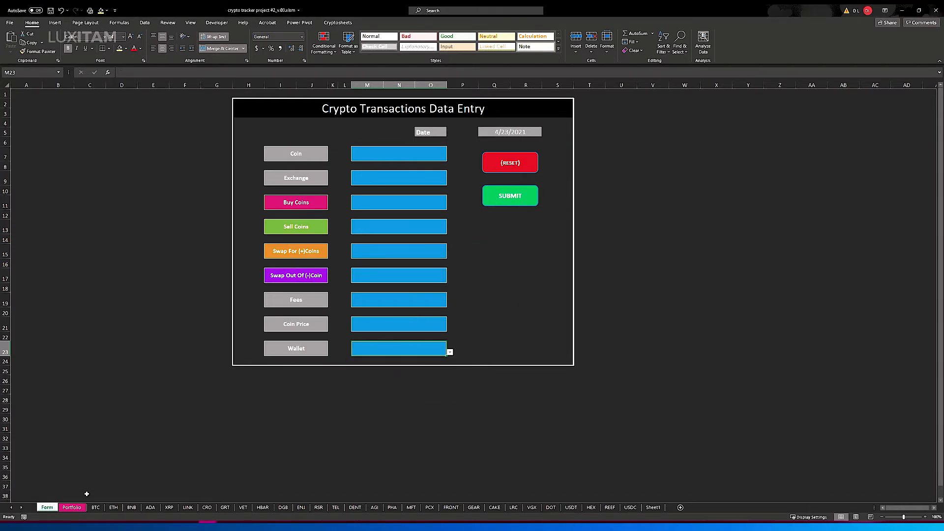
- Review the ADA and XRP coin balances on the Portfolio sheet and return to the Form sheet
{"action": "left_click", "coordinate": [77, 508]}
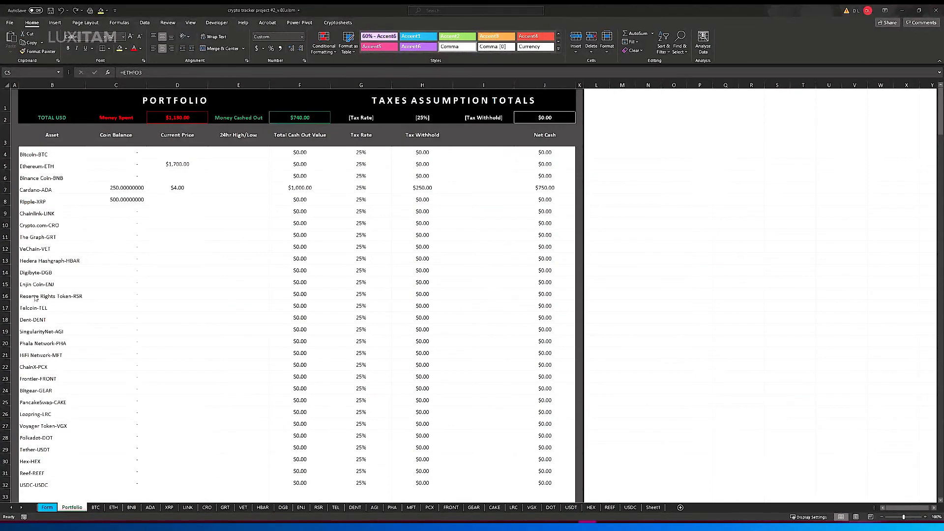
{"action": "left_click", "coordinate": [48, 508]}
{"action": "left_click", "coordinate": [48, 507]}
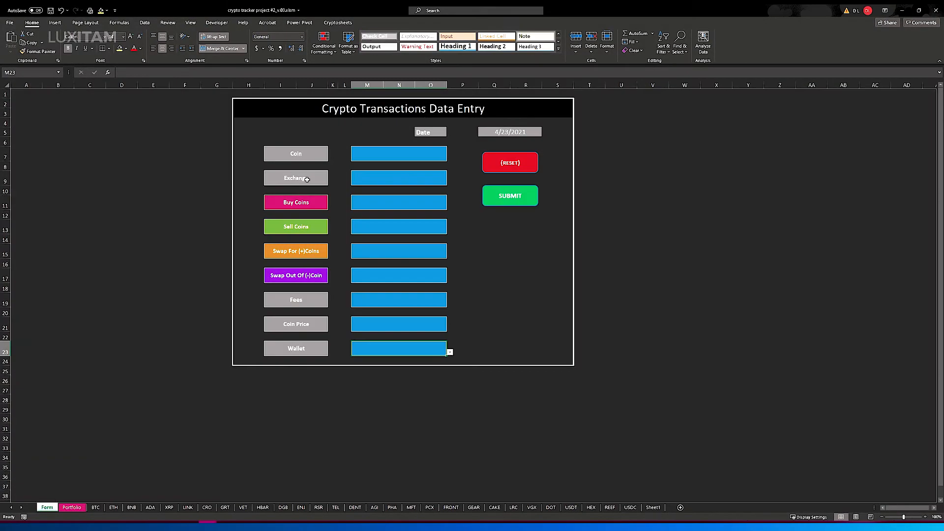
- Choose BNB as the Coin, and clear the form with the reset function, confirming the reset
{"action": "left_click", "coordinate": [429, 158]}
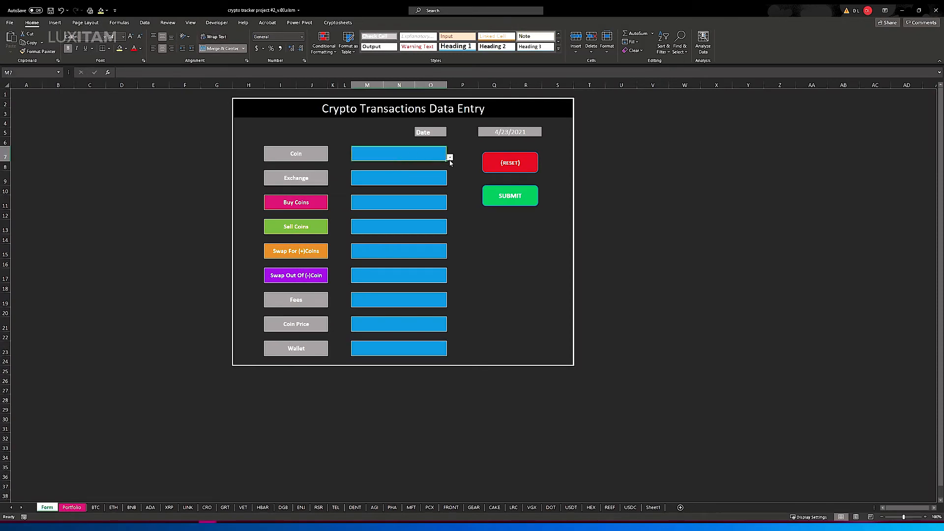
{"action": "left_click", "coordinate": [450, 157]}
{"action": "left_click", "coordinate": [388, 174]}
{"action": "left_click", "coordinate": [488, 167]}
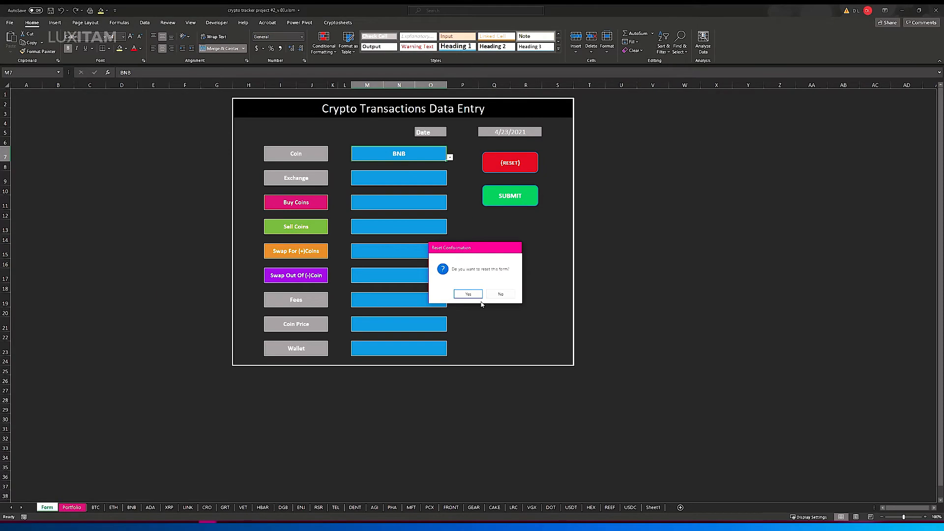
{"action": "left_click", "coordinate": [468, 294]}
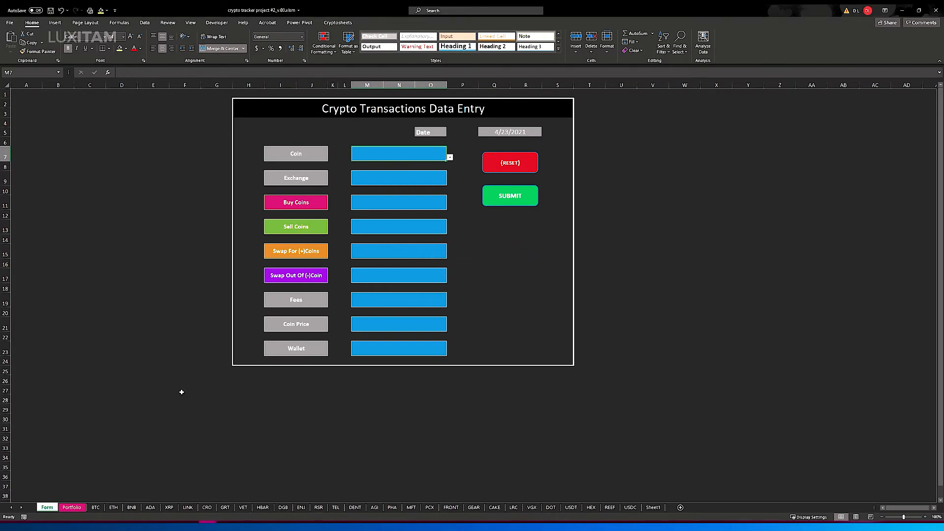
- Examine the logged buy, sell and swap-out transactions on the ADA sheet
{"action": "left_click", "coordinate": [150, 508]}
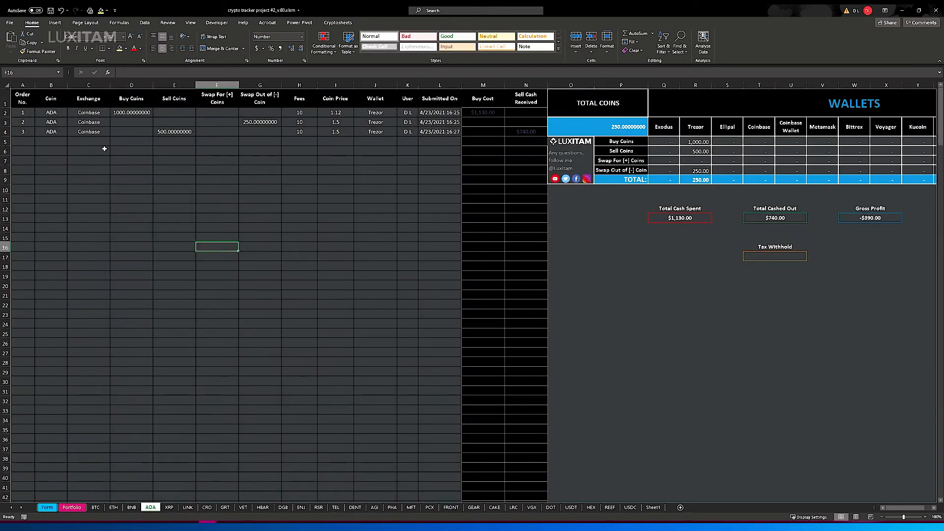
{"action": "left_click_drag", "start_coordinate": [23, 114], "coordinate": [326, 138]}
{"action": "left_click", "coordinate": [138, 112]}
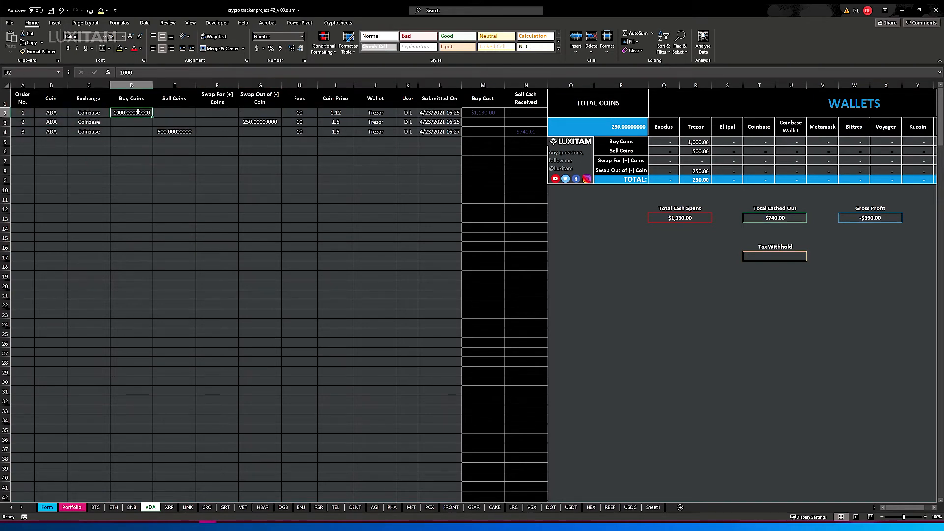
{"action": "left_click", "coordinate": [175, 132]}
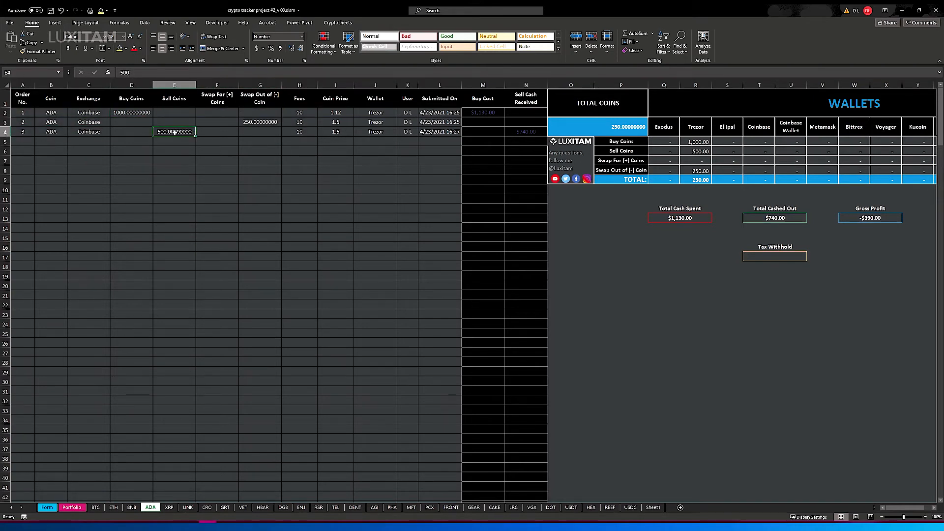
{"action": "left_click", "coordinate": [258, 123]}
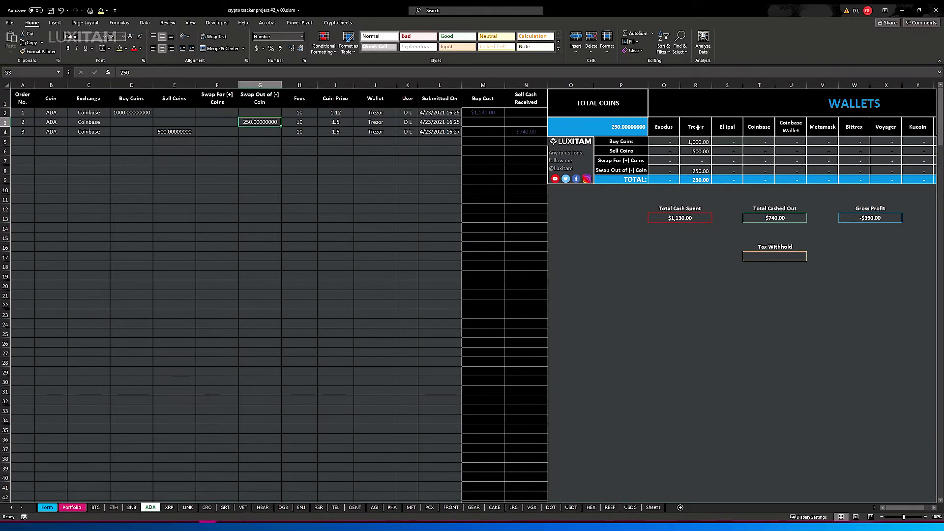
- Check ADA's total coins and the per-wallet totals row, including the Trezor total
{"action": "left_click", "coordinate": [619, 127]}
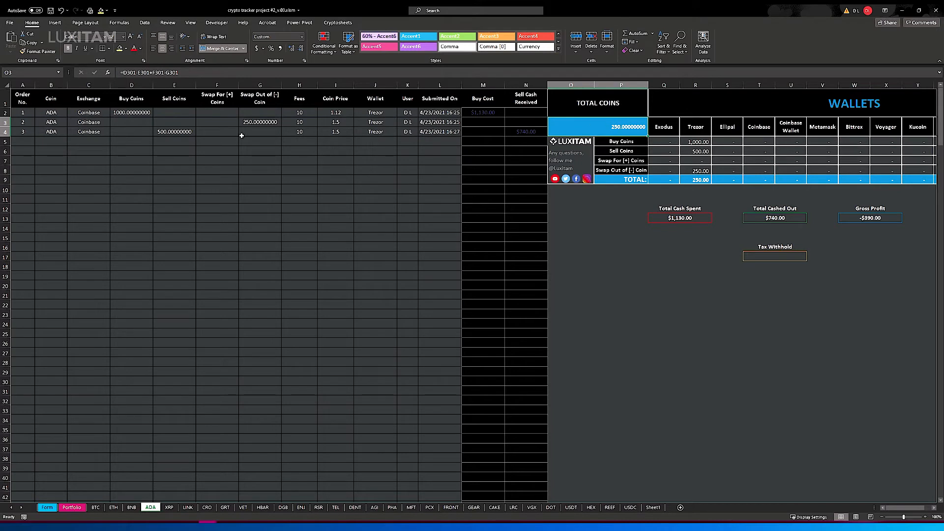
{"action": "left_click", "coordinate": [699, 179]}
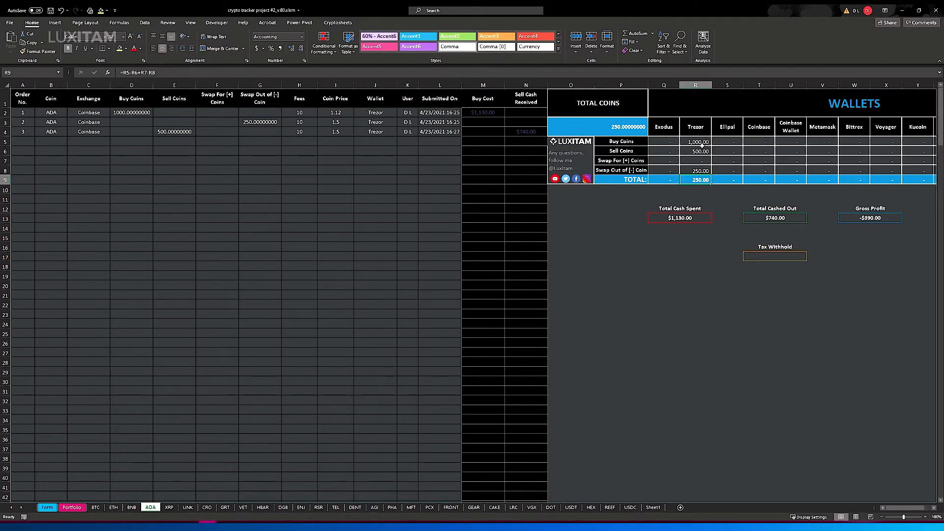
{"action": "left_click_drag", "start_coordinate": [670, 180], "coordinate": [826, 180]}
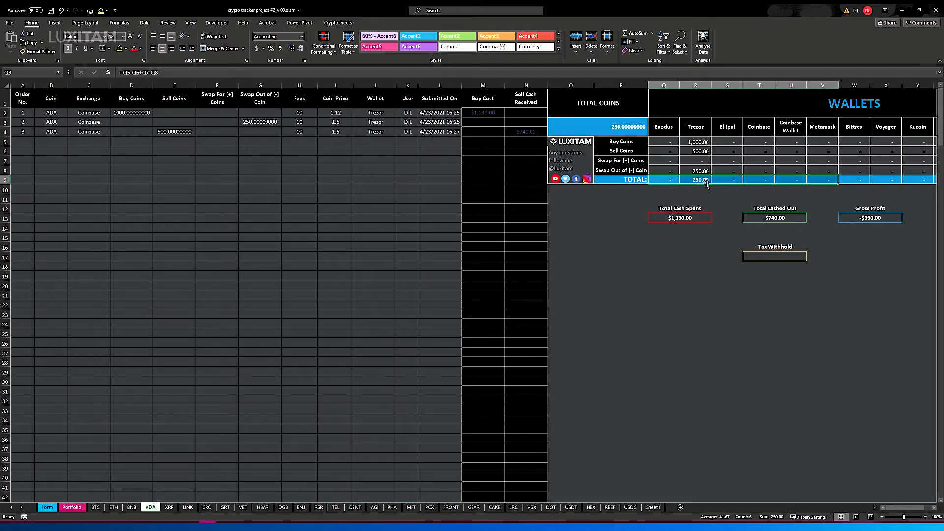
{"action": "left_click", "coordinate": [706, 181]}
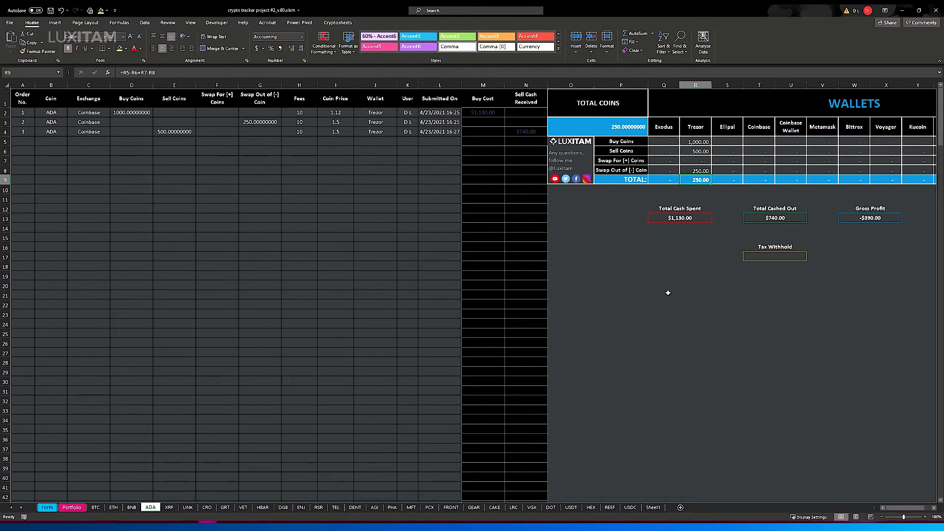
- Return to the Portfolio sheet and examine the Money Spent, Money Cashed Out and Tax Withhold totals
{"action": "key", "text": "ctrl+Page_Up"}
{"action": "key", "text": "ctrl+Page_Up"}
{"action": "key", "text": "ctrl+Page_Up"}
{"action": "key", "text": "ctrl+Page_Up"}
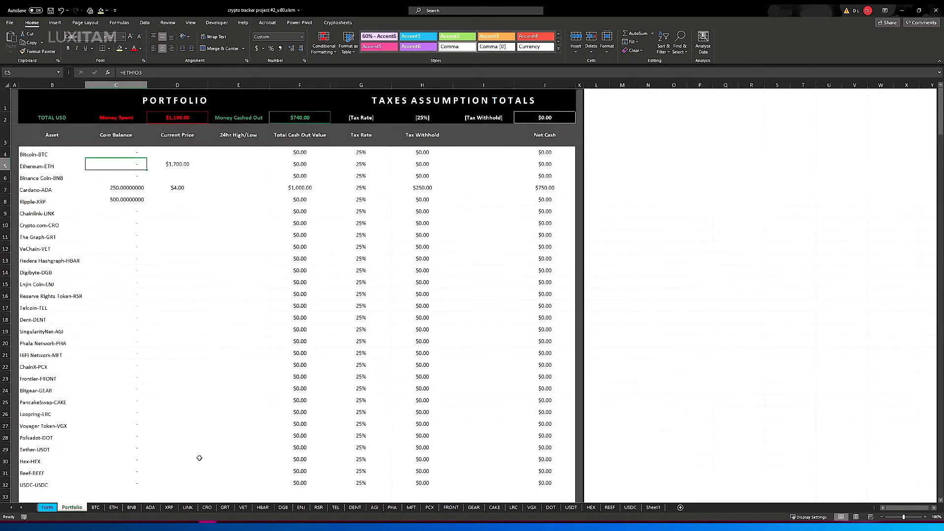
{"action": "left_click_drag", "start_coordinate": [118, 119], "coordinate": [512, 119]}
{"action": "left_click", "coordinate": [532, 117]}
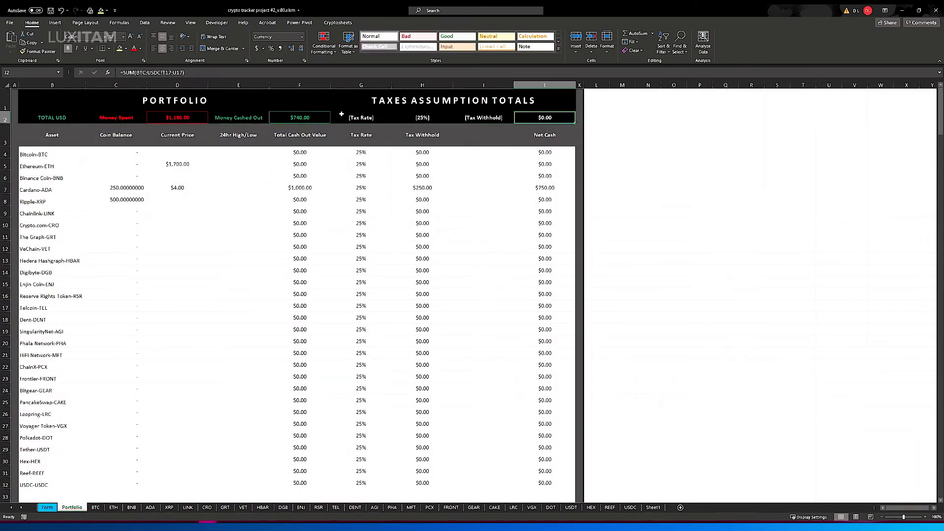
{"action": "left_click", "coordinate": [300, 117]}
{"action": "left_click", "coordinate": [167, 118]}
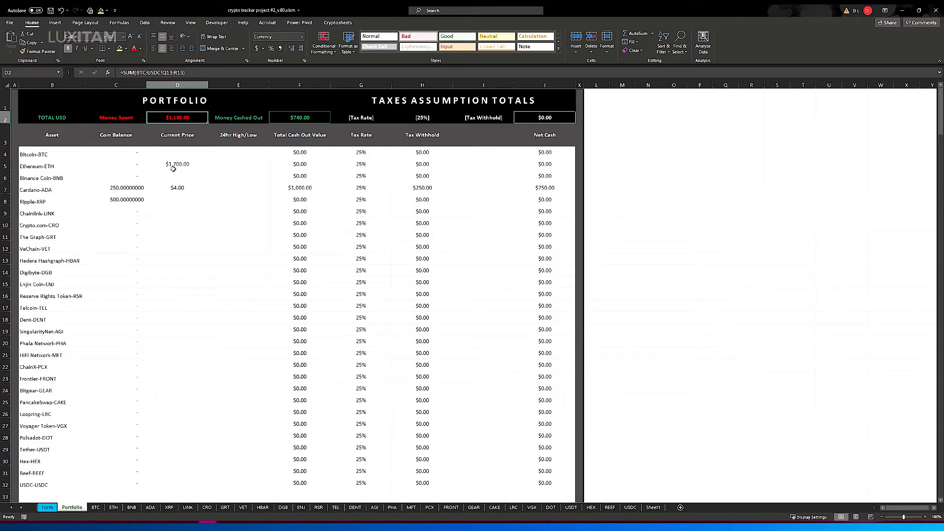
- Clear the leftover order numbers and coin labels in the first rows of the ETH sheet
{"action": "left_click", "coordinate": [114, 508]}
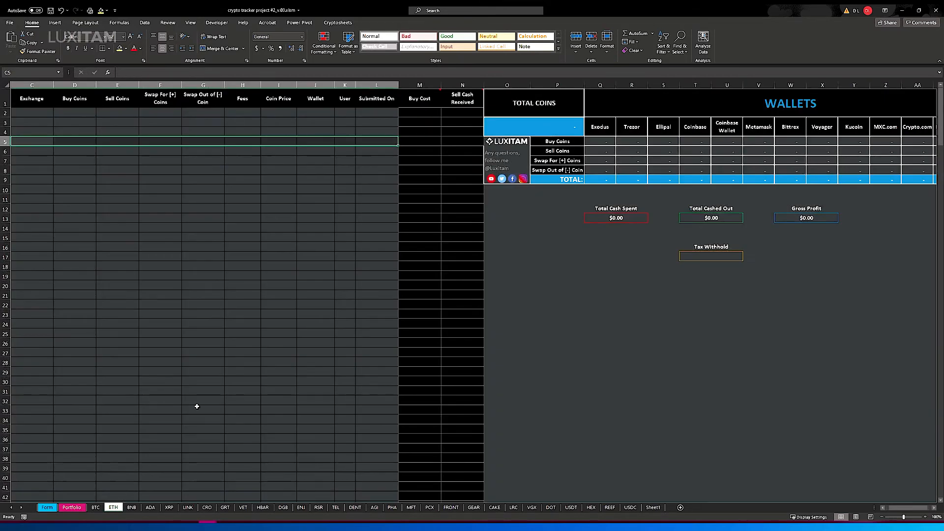
{"action": "left_click_drag", "start_coordinate": [917, 509], "coordinate": [856, 507]}
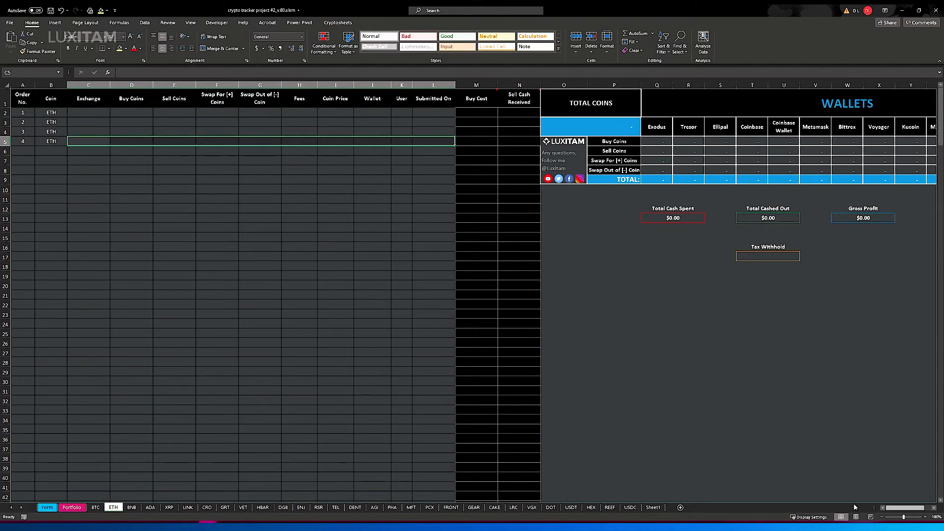
{"action": "left_click_drag", "start_coordinate": [20, 112], "coordinate": [101, 151]}
{"action": "key", "text": "Delete"}
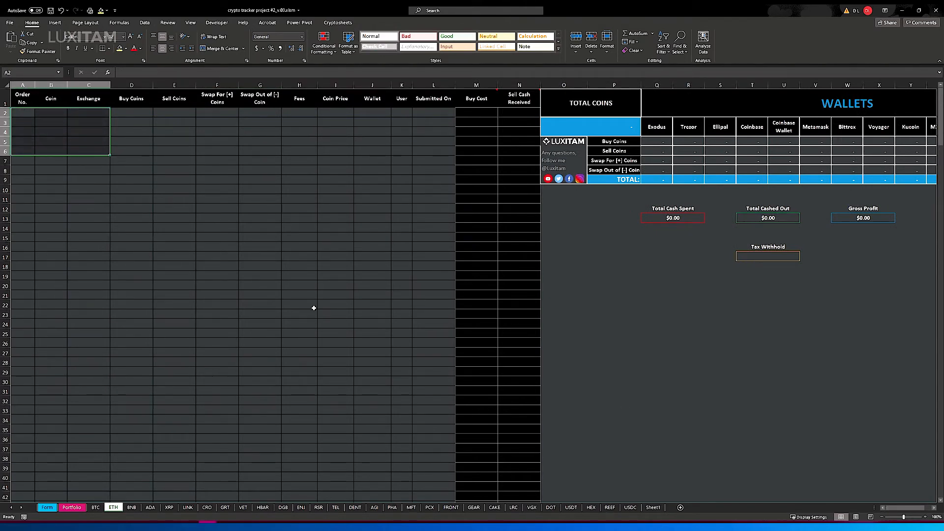
- Review the ADA sheet, then examine the Swap For entry and total coins on the XRP sheet
{"action": "left_click", "coordinate": [150, 508]}
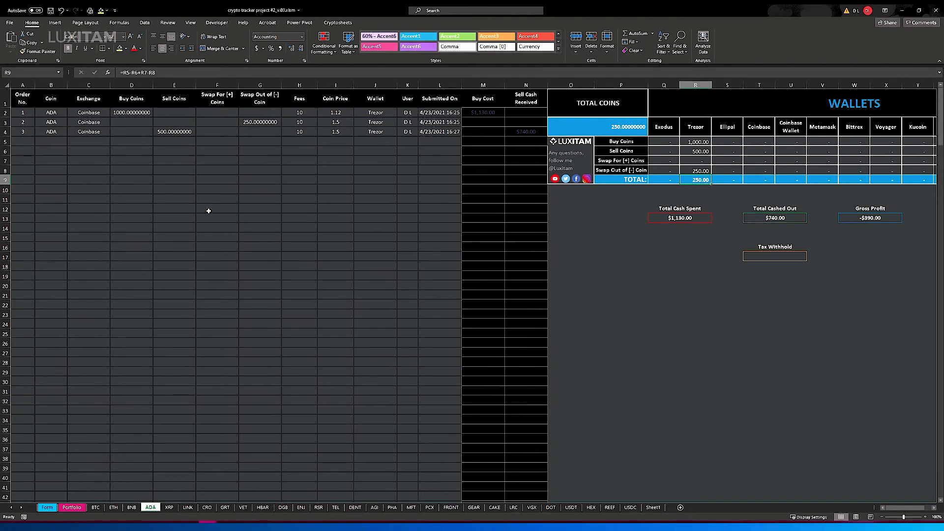
{"action": "left_click", "coordinate": [169, 508]}
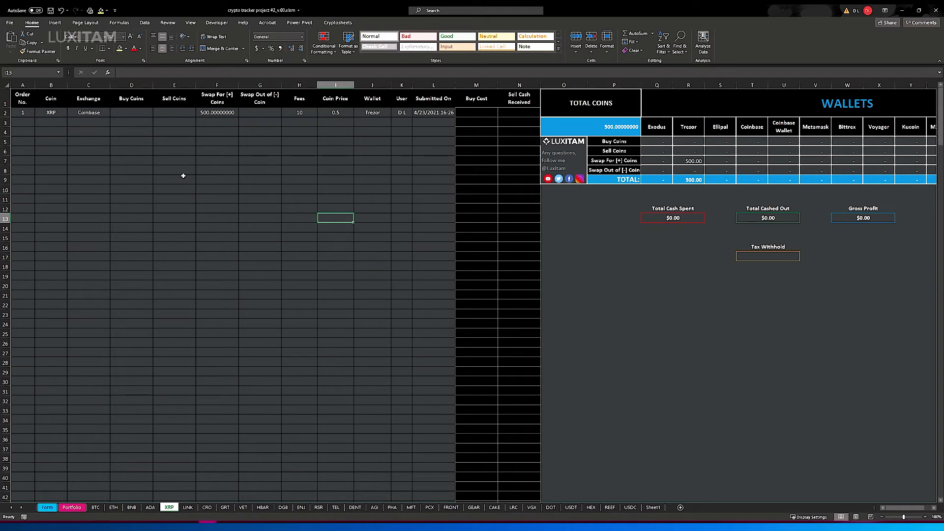
{"action": "left_click_drag", "start_coordinate": [29, 112], "coordinate": [187, 113]}
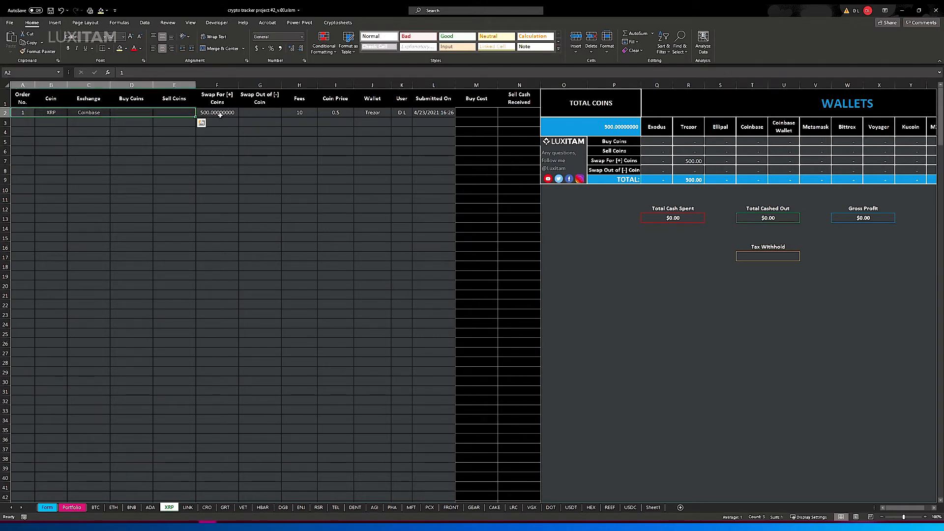
{"action": "left_click", "coordinate": [220, 115]}
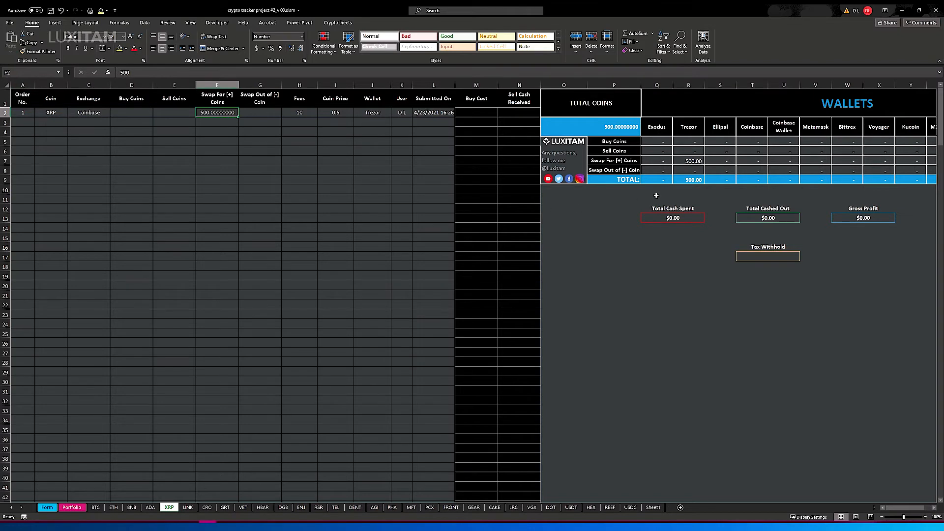
{"action": "left_click", "coordinate": [617, 133]}
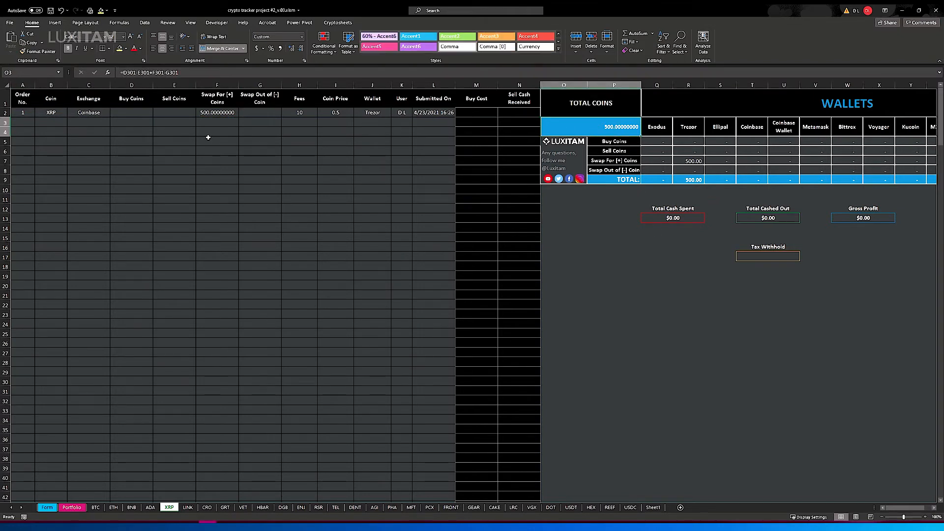
- Check the Swap Out Of entry on the ADA sheet and compare it with the XRP sheet
{"action": "left_click", "coordinate": [151, 507]}
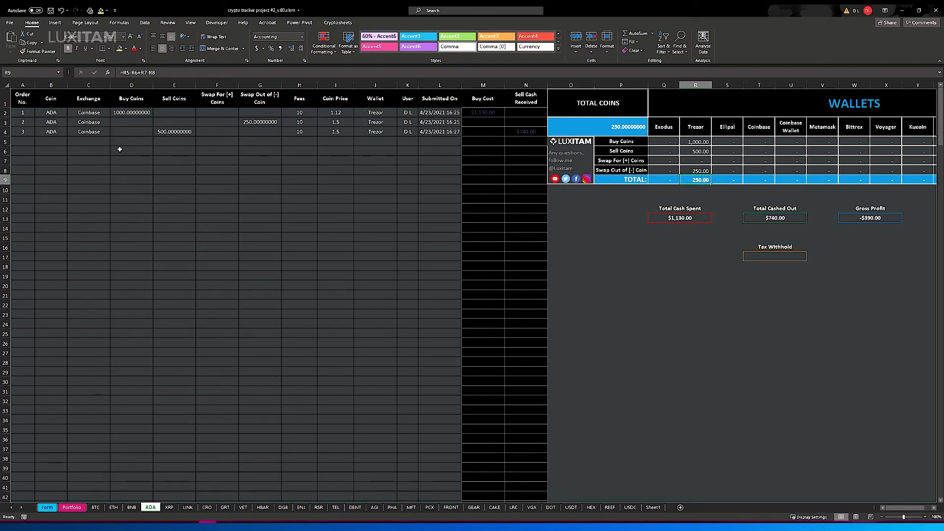
{"action": "left_click", "coordinate": [260, 123]}
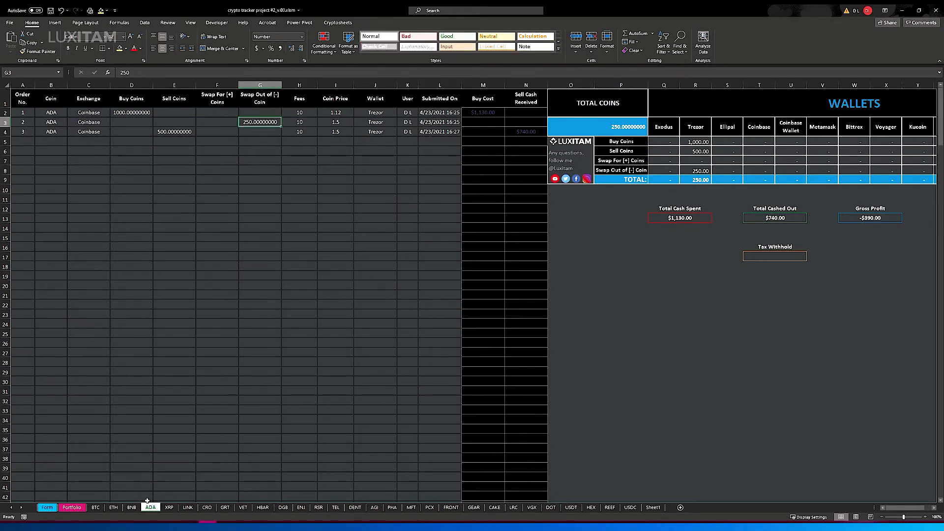
{"action": "left_click", "coordinate": [170, 507]}
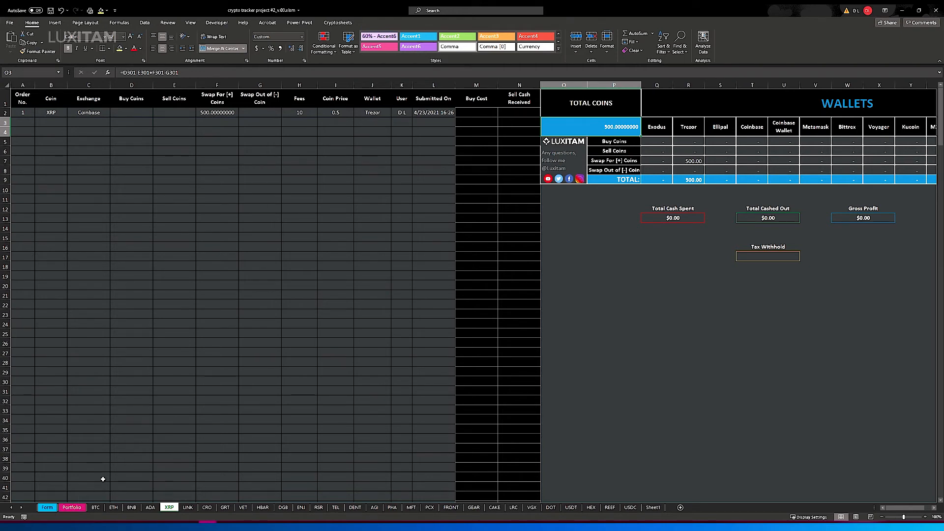
- Start a new transaction on the Form sheet with Coin LINK and Exchange Voyager
{"action": "left_click", "coordinate": [47, 507]}
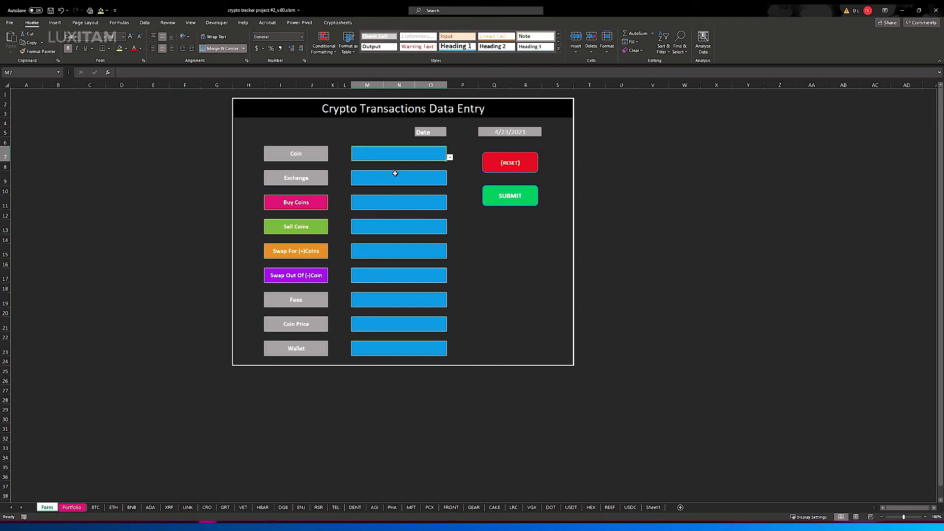
{"action": "left_click", "coordinate": [448, 157]}
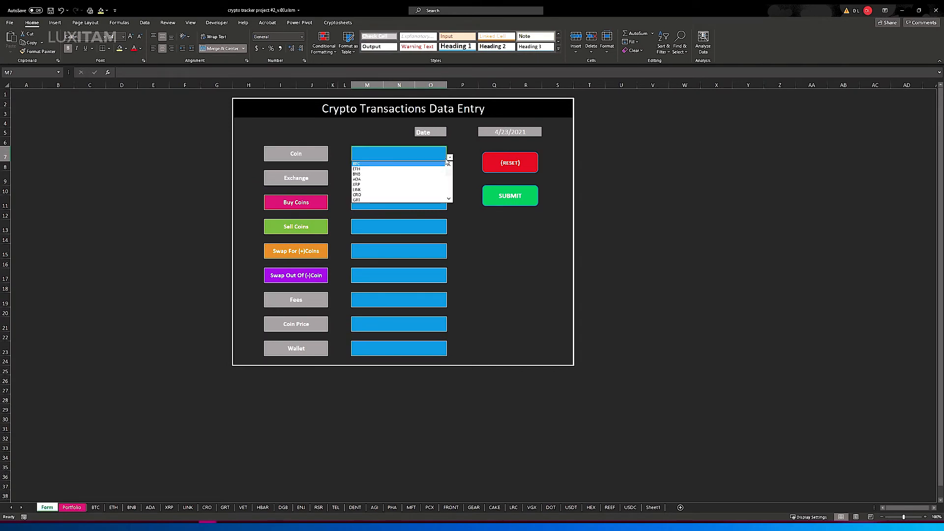
{"action": "left_click", "coordinate": [372, 189]}
{"action": "left_click", "coordinate": [403, 177]}
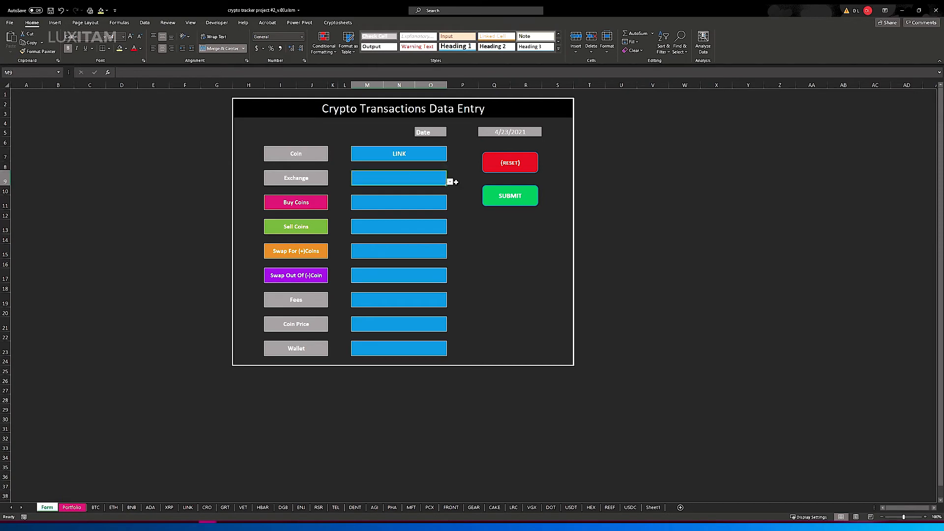
{"action": "left_click", "coordinate": [450, 182]}
{"action": "left_click", "coordinate": [399, 200]}
- Fill in the LINK purchase on the form with Buy Coins 200, Fees 10 and Coin Price 5
{"action": "left_click", "coordinate": [381, 202]}
{"action": "type", "text": "200"}
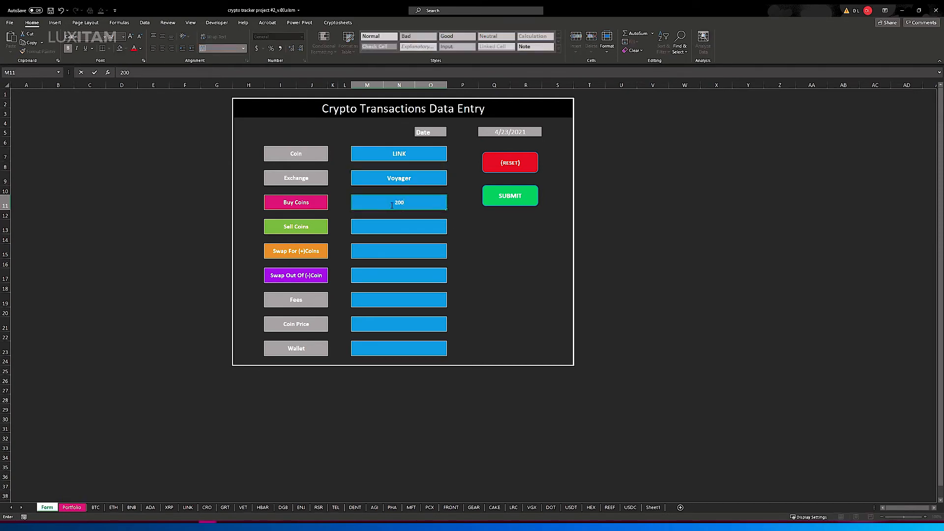
{"action": "left_click", "coordinate": [384, 302]}
{"action": "type", "text": "10"}
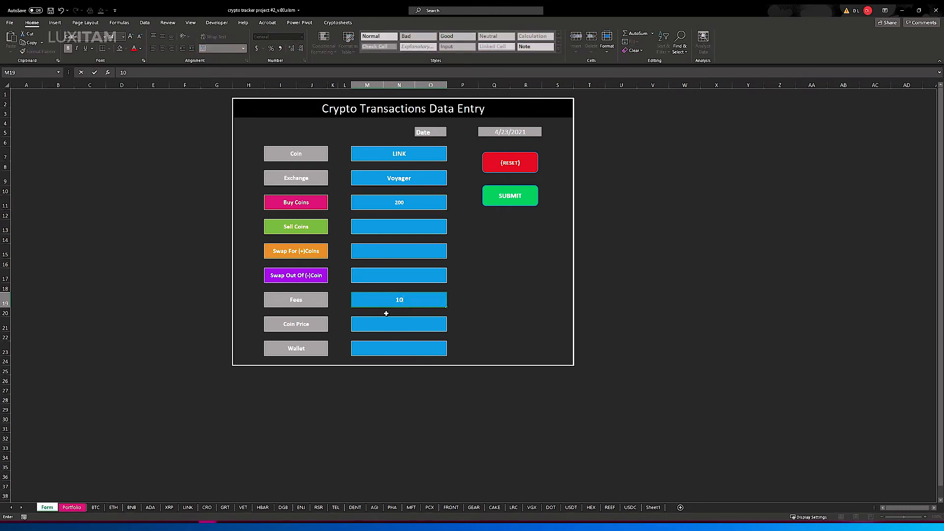
{"action": "left_click", "coordinate": [383, 325]}
{"action": "type", "text": "5"}
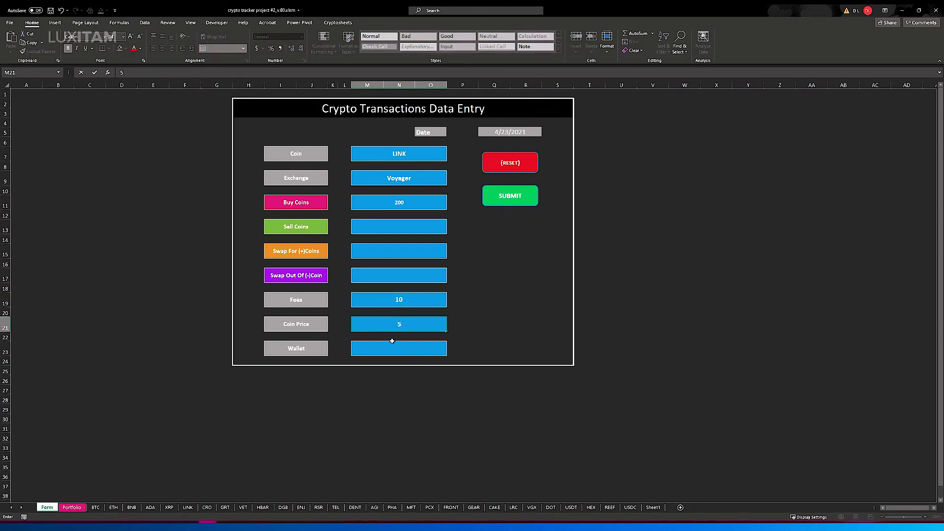
- Submit the LINK purchase with Voyager as the wallet, then look at the VGX sheet
{"action": "left_click", "coordinate": [411, 349]}
{"action": "left_click", "coordinate": [449, 352]}
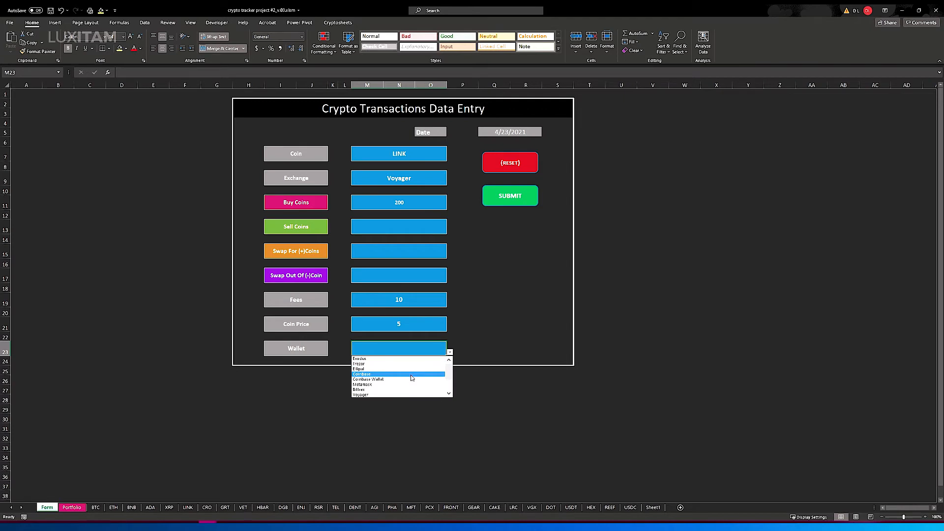
{"action": "left_click", "coordinate": [388, 394]}
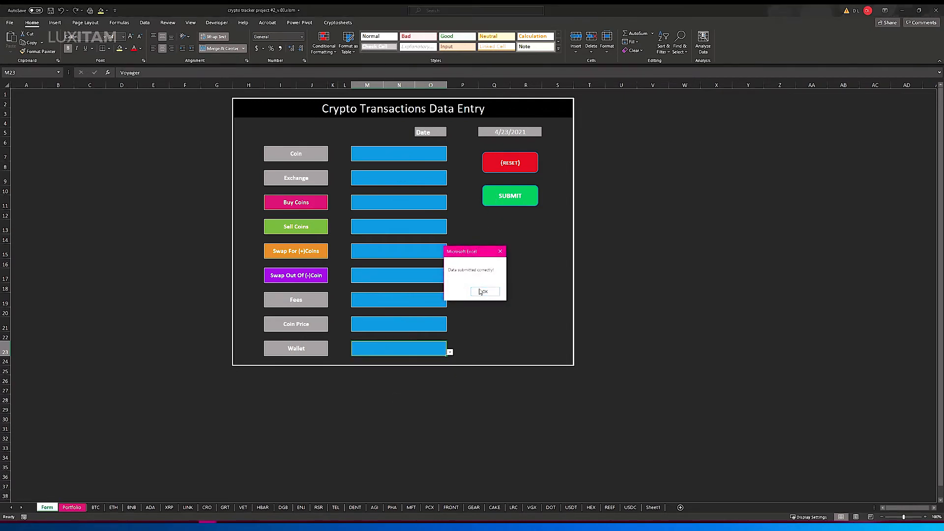
{"action": "left_click", "coordinate": [484, 291]}
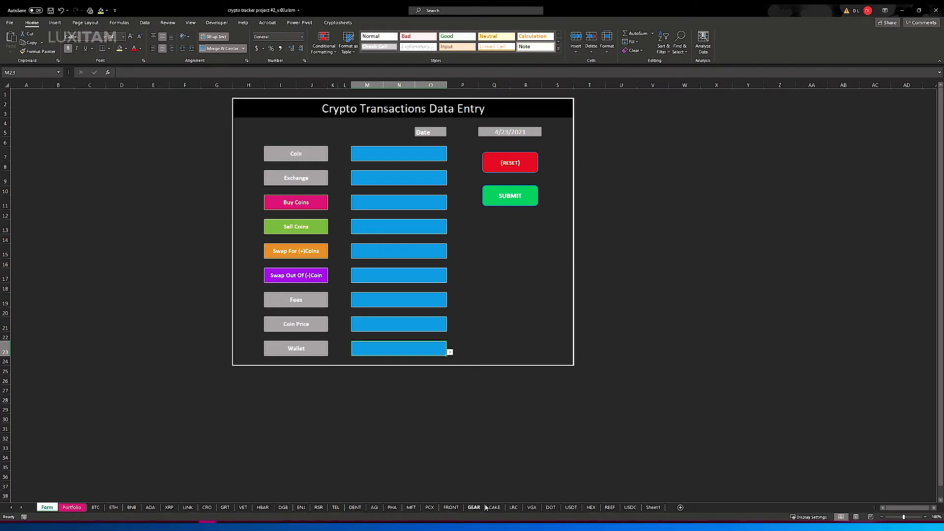
{"action": "left_click", "coordinate": [533, 508]}
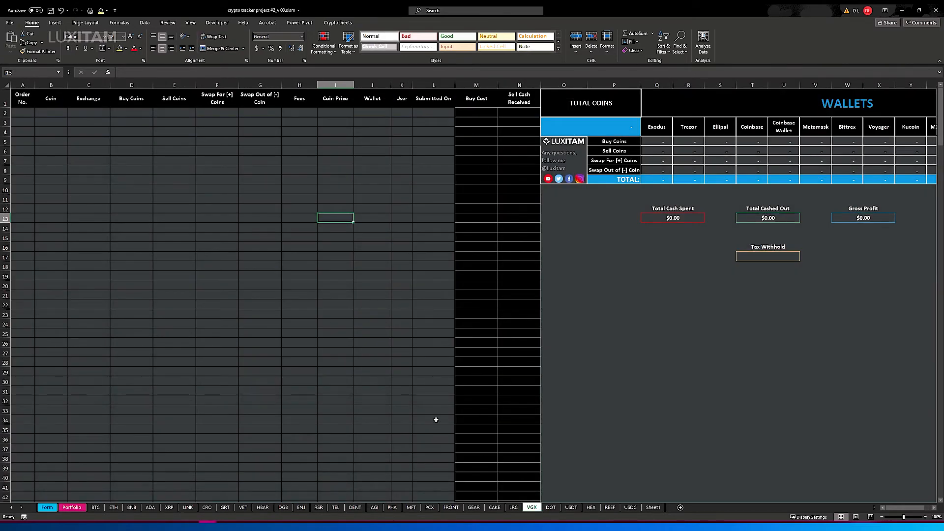
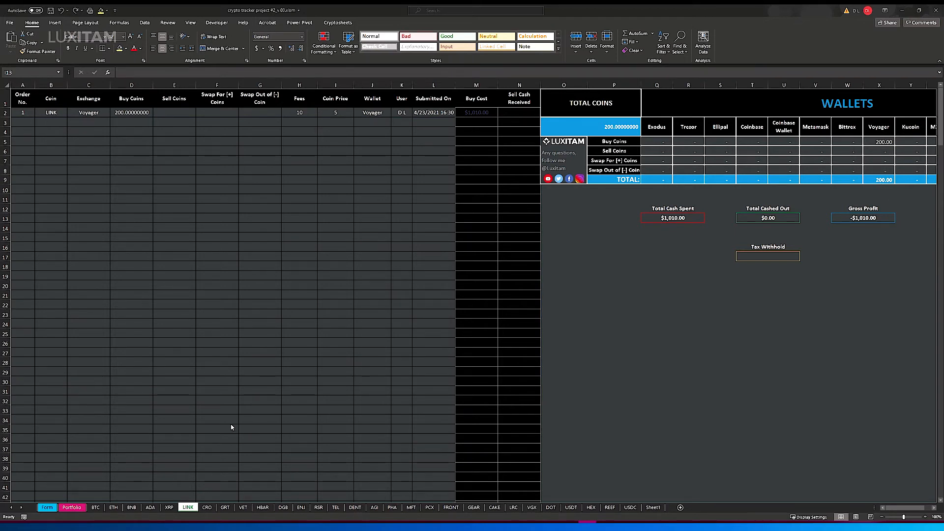
- Start another transaction on the Form sheet with Coin CRO and Exchange Bittrex
{"action": "left_click", "coordinate": [47, 508]}
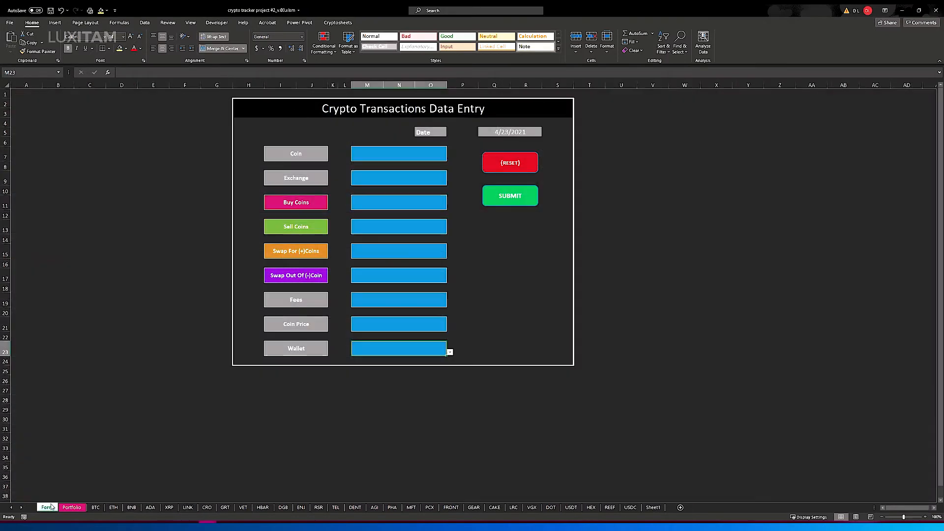
{"action": "left_click", "coordinate": [400, 156]}
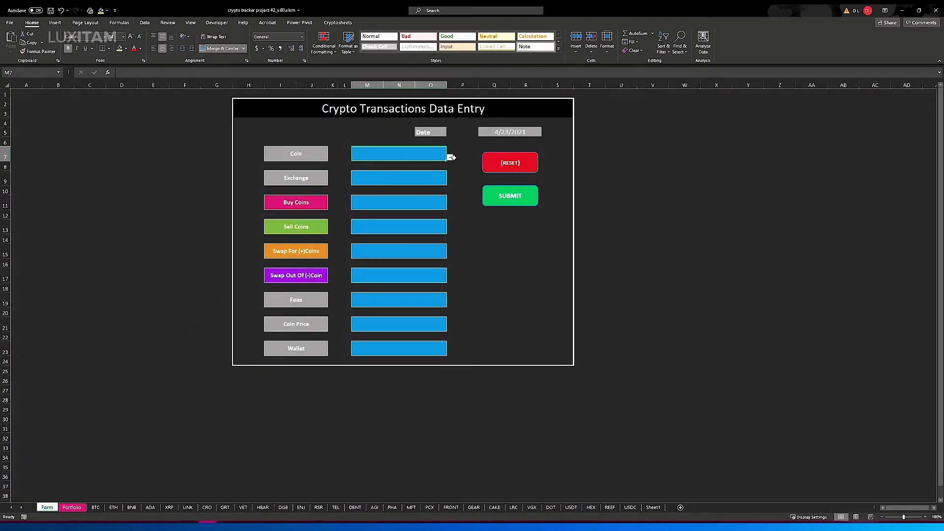
{"action": "left_click", "coordinate": [450, 157]}
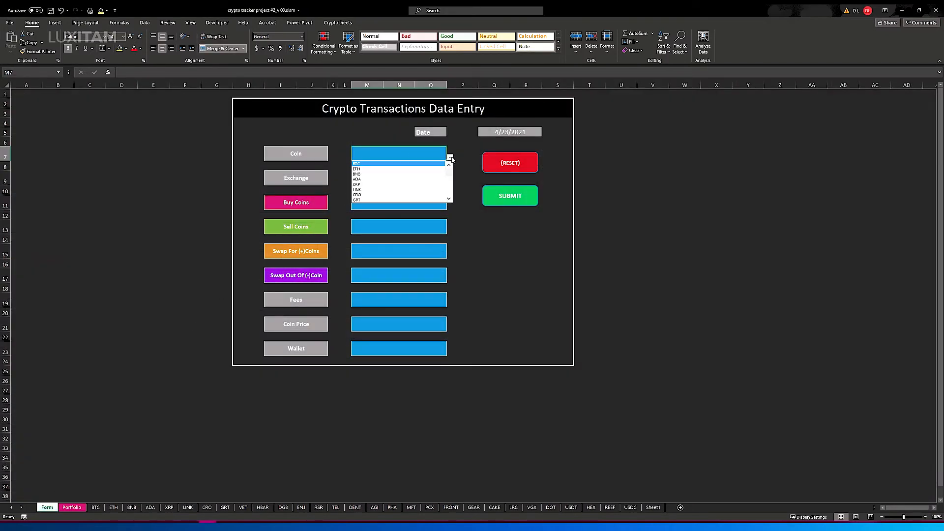
{"action": "left_click", "coordinate": [401, 195]}
{"action": "left_click", "coordinate": [401, 182]}
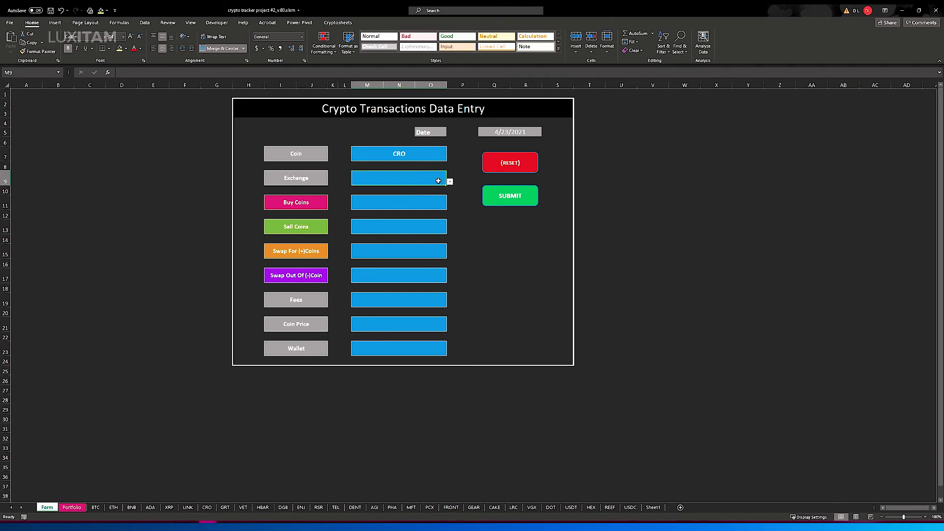
{"action": "left_click", "coordinate": [450, 182]}
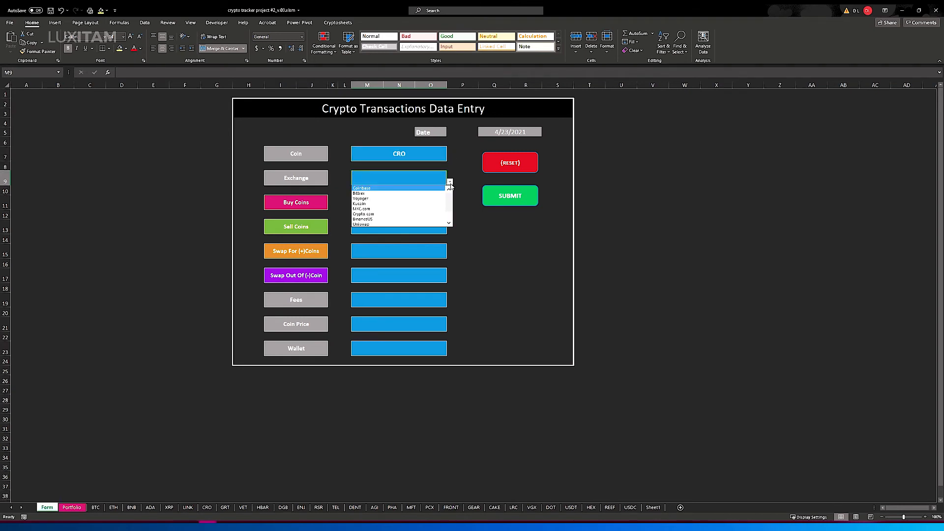
{"action": "left_click", "coordinate": [409, 194]}
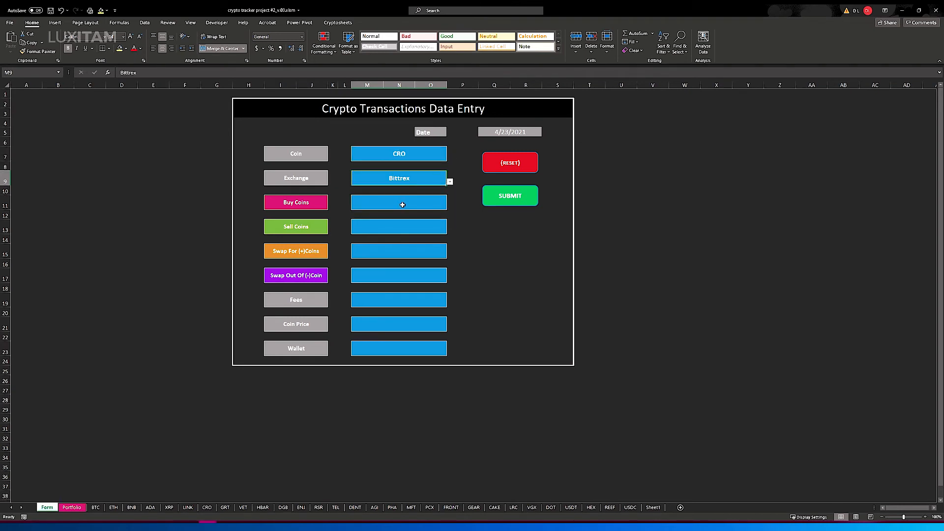
- Fill in the CRO purchase with Buy Coins 1000, Fees 10 and Coin Price .20
{"action": "left_click", "coordinate": [378, 204]}
{"action": "type", "text": "1000"}
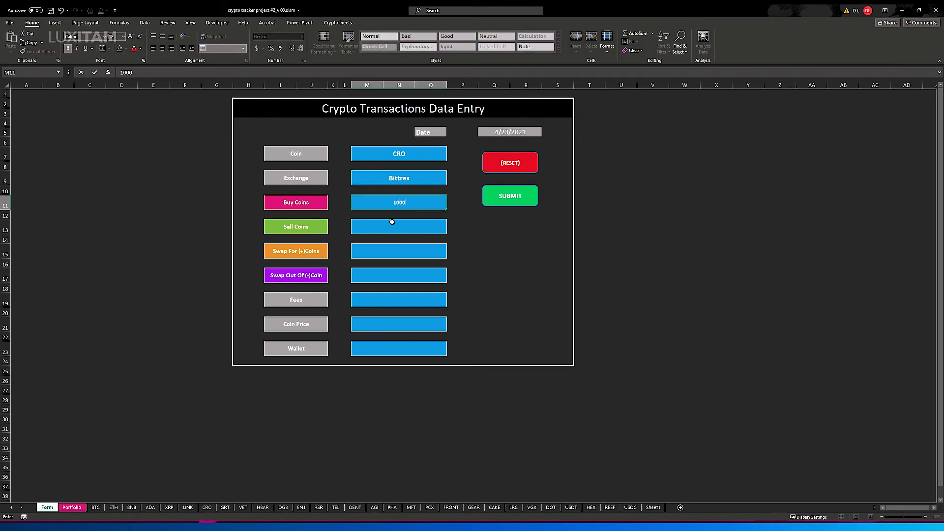
{"action": "left_click", "coordinate": [383, 305]}
{"action": "type", "text": "10"}
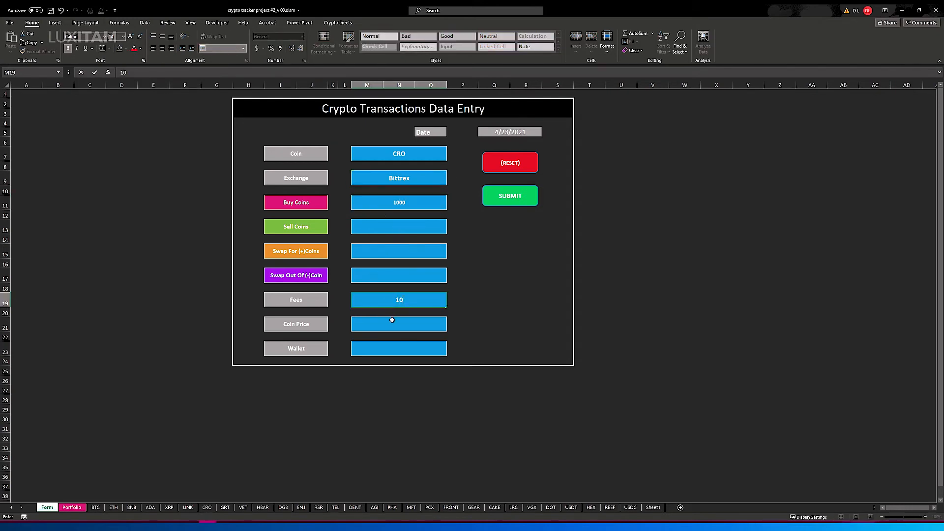
{"action": "left_click", "coordinate": [403, 326]}
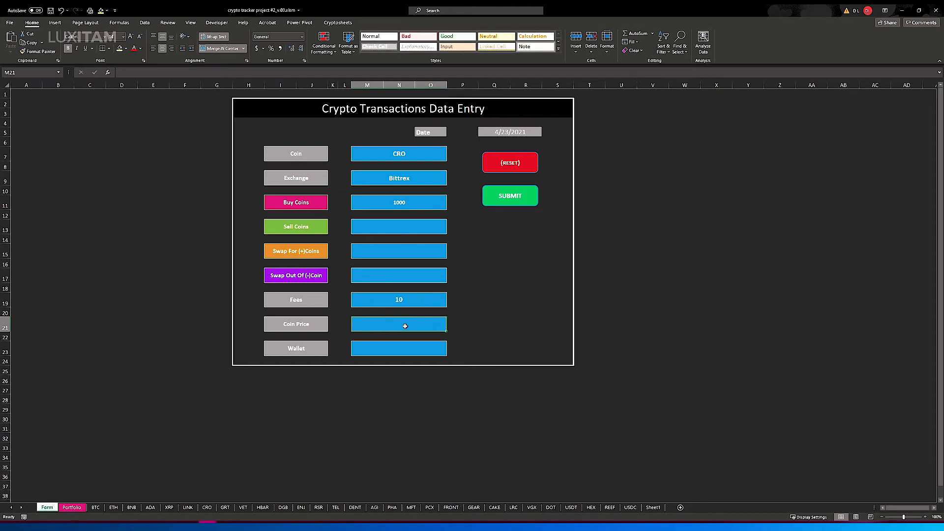
{"action": "type", "text": ".20"}
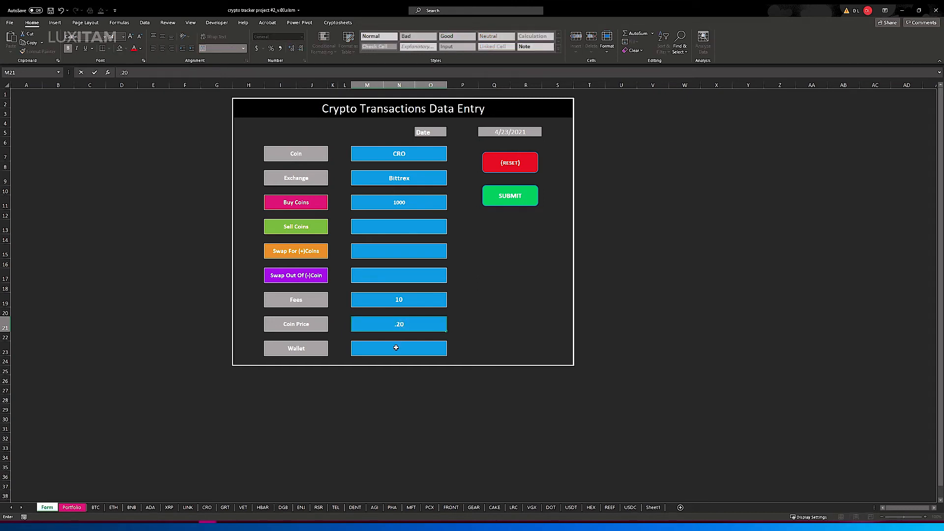
- Choose Ellipal as the wallet and submit the CRO purchase
{"action": "left_click", "coordinate": [396, 348]}
{"action": "left_click", "coordinate": [451, 352]}
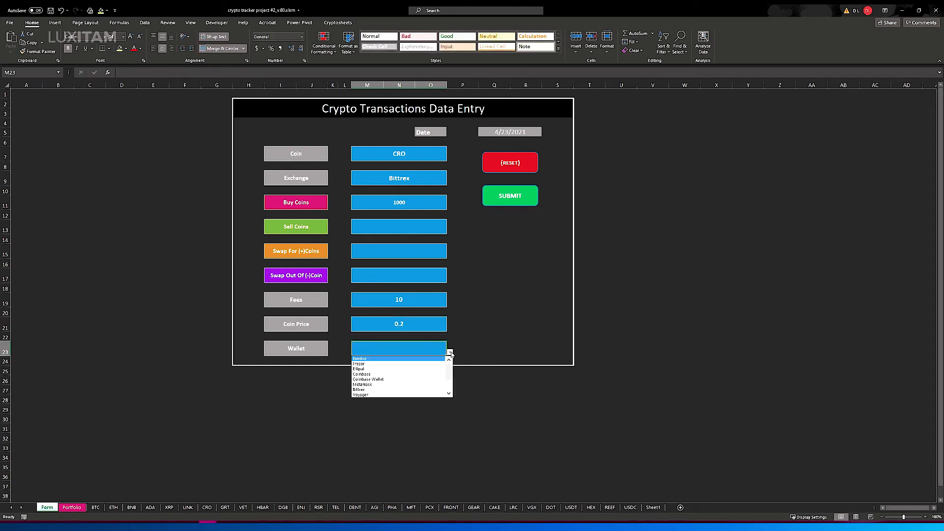
{"action": "left_click", "coordinate": [414, 368]}
{"action": "left_click", "coordinate": [505, 202]}
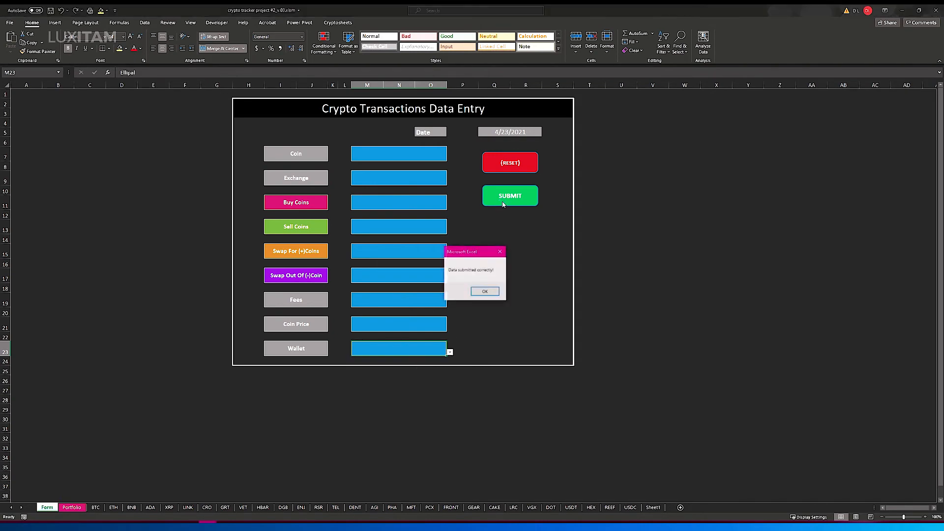
{"action": "left_click", "coordinate": [485, 293]}
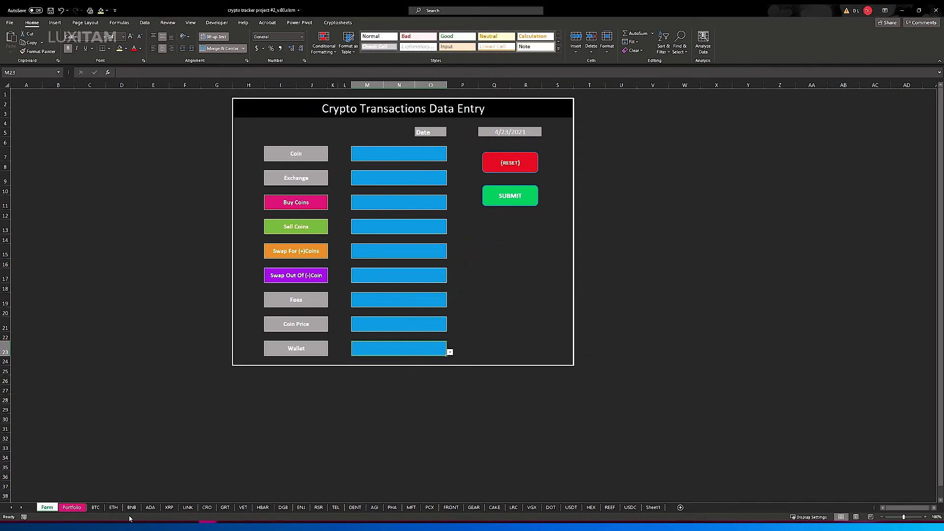
- Review the asset list on the Portfolio sheet and check the Crypto.com-CRO coin balance
{"action": "left_click", "coordinate": [78, 507]}
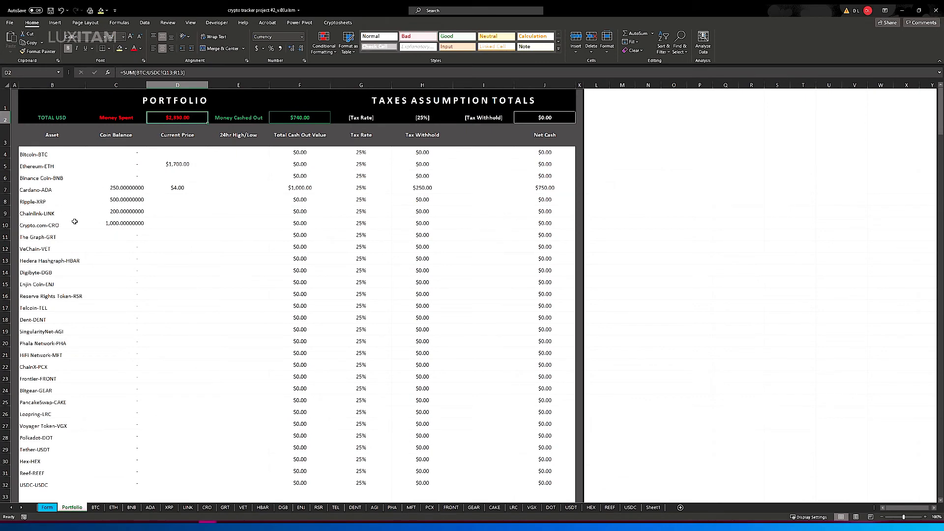
{"action": "scroll", "coordinate": [123, 327], "scroll_direction": "down", "scroll_amount": 2}
{"action": "scroll", "coordinate": [115, 301], "scroll_direction": "up", "scroll_amount": 2}
{"action": "left_click", "coordinate": [108, 224]}
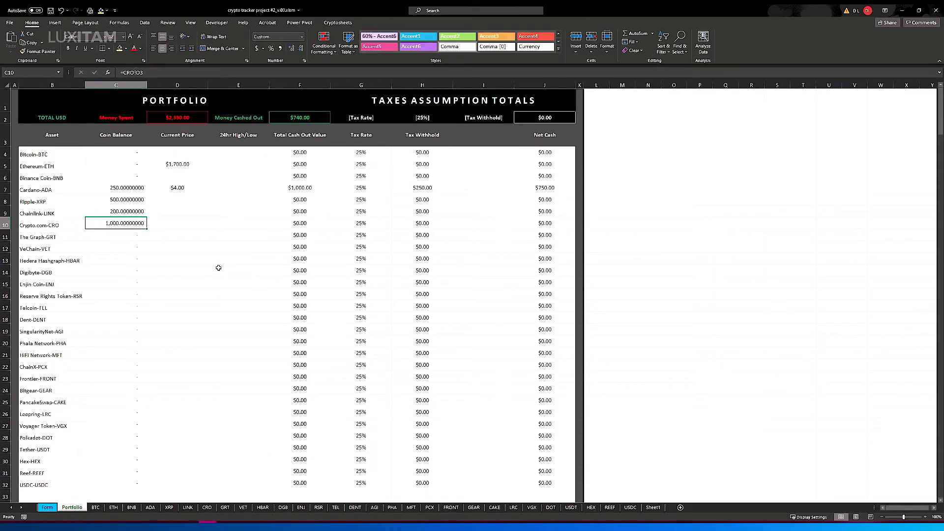
- Set the Current Price of Crypto.com-CRO to 0.25 and clear the Current Price of Ethereum-ETH
{"action": "left_click", "coordinate": [169, 225]}
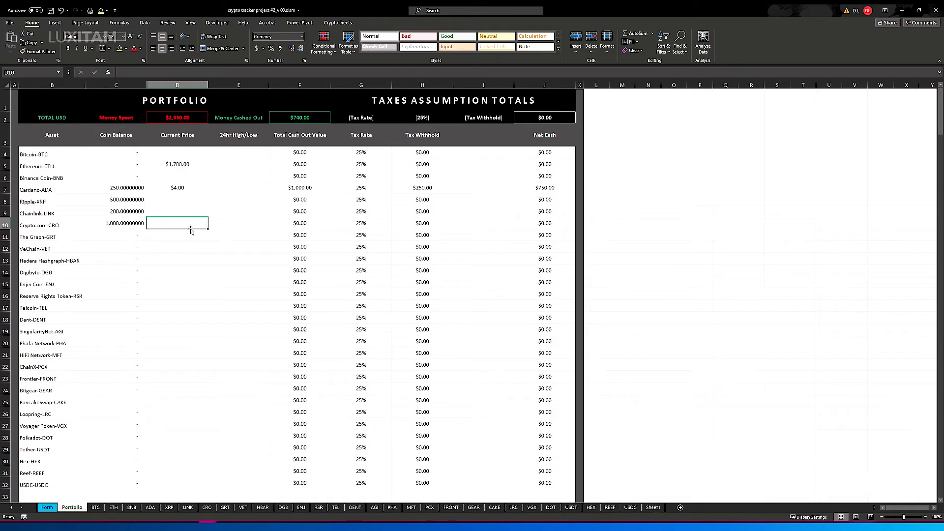
{"action": "type", "text": "0.25"}
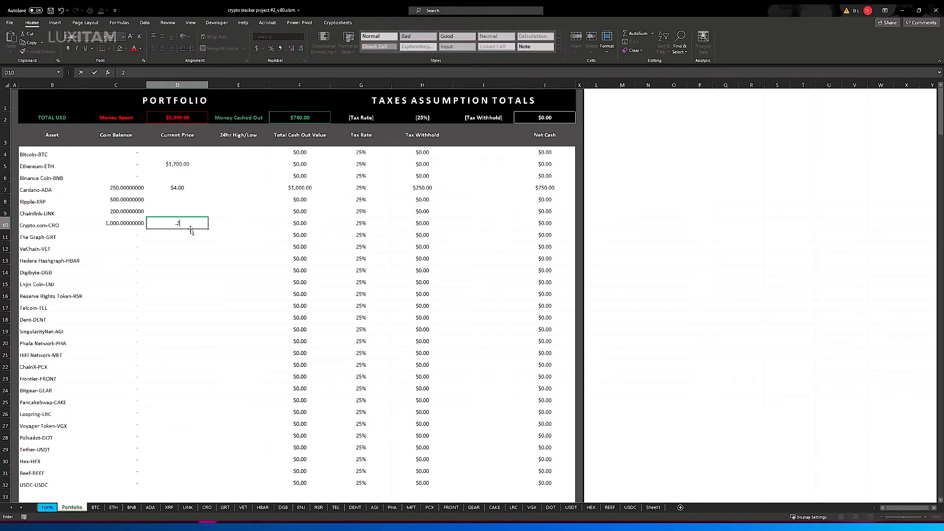
{"action": "left_click", "coordinate": [209, 272]}
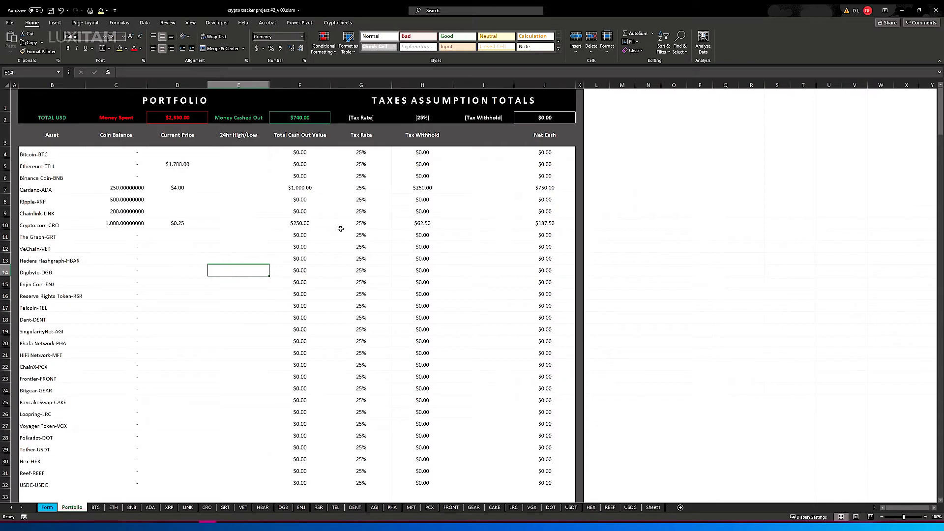
{"action": "left_click", "coordinate": [178, 162]}
{"action": "key", "text": "Delete"}
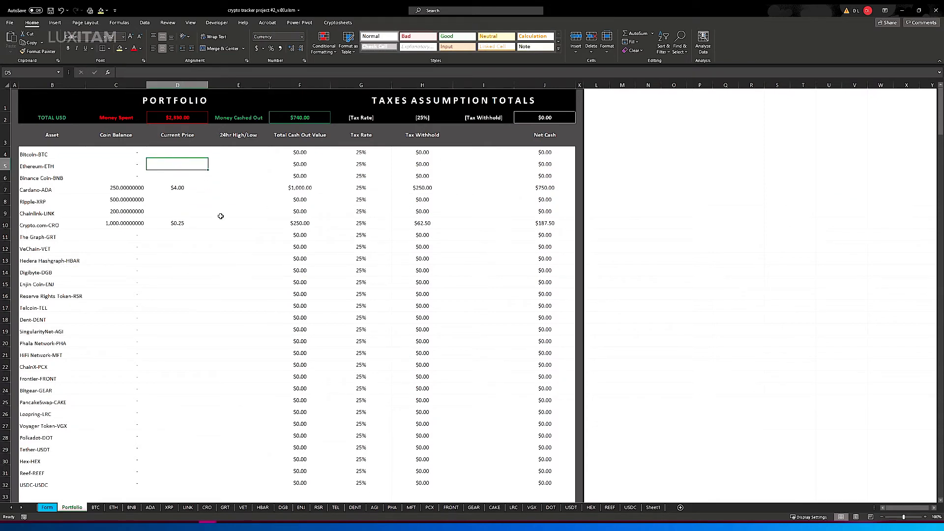
- Set the Current Price of Ripple-XRP to .38 and of Chainlink-LINK to 40
{"action": "left_click", "coordinate": [176, 202]}
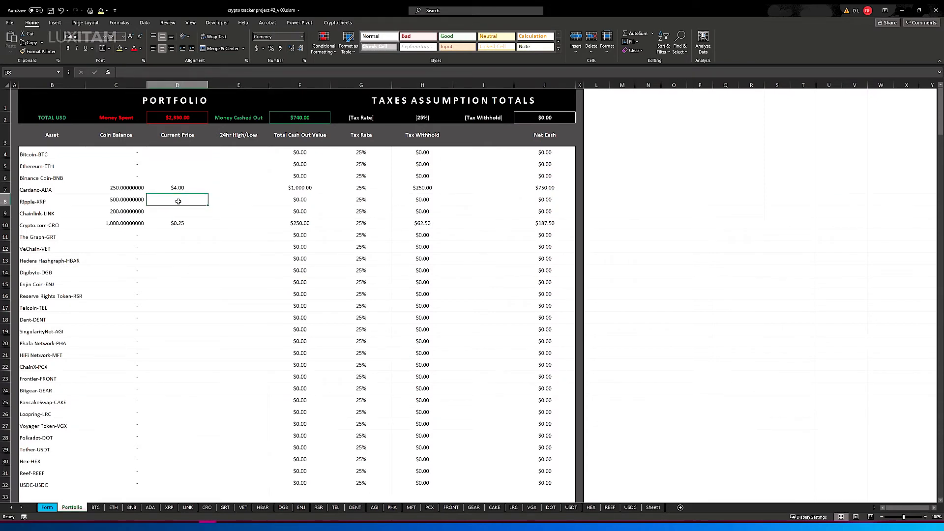
{"action": "type", "text": ".38"}
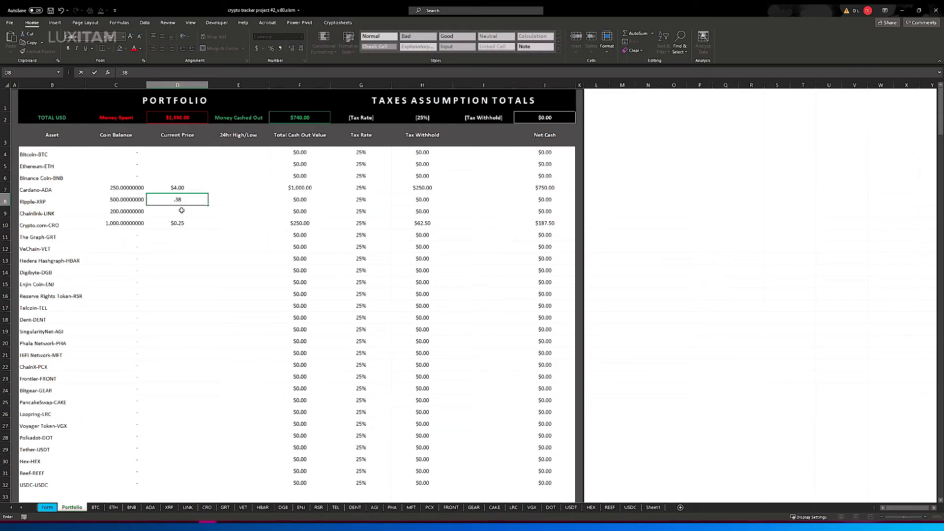
{"action": "key", "text": "Return"}
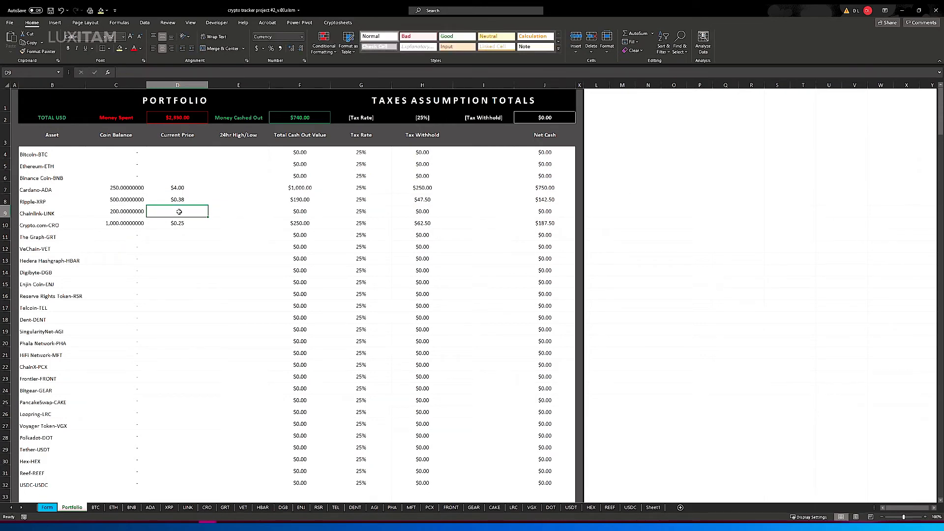
{"action": "type", "text": "40"}
{"action": "key", "text": "Return"}
{"action": "key", "text": "Down"}
{"action": "key", "text": "Down"}
{"action": "key", "text": "Down"}
{"action": "key", "text": "Down"}
{"action": "key", "text": "Down"}
{"action": "key", "text": "Down"}
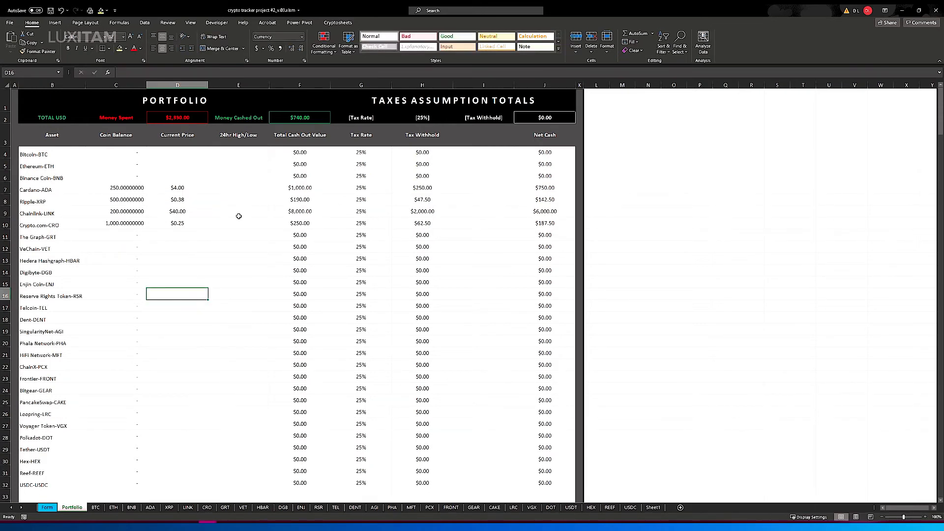
- Highlight the current prices from Cardano-ADA to Crypto.com-CRO, then review the logged transactions on the ADA sheet
{"action": "left_click_drag", "start_coordinate": [178, 188], "coordinate": [181, 224]}
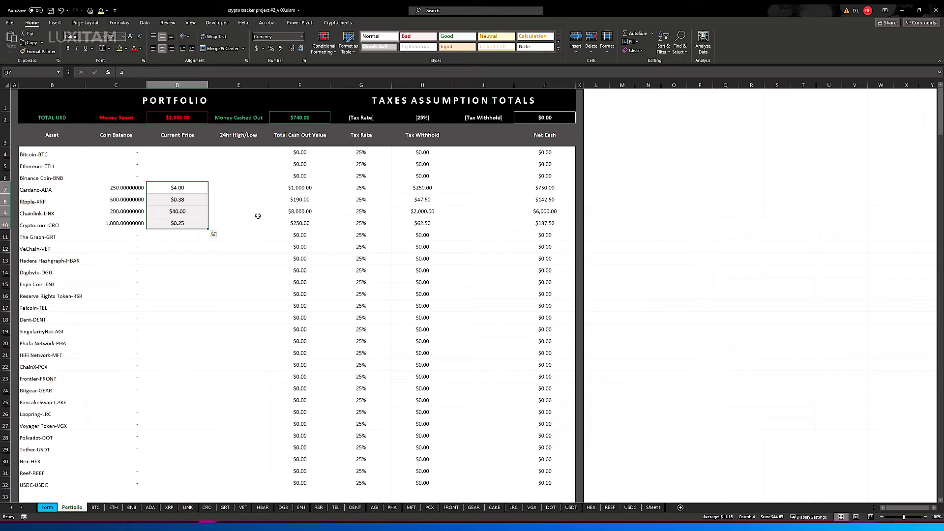
{"action": "left_click", "coordinate": [47, 508]}
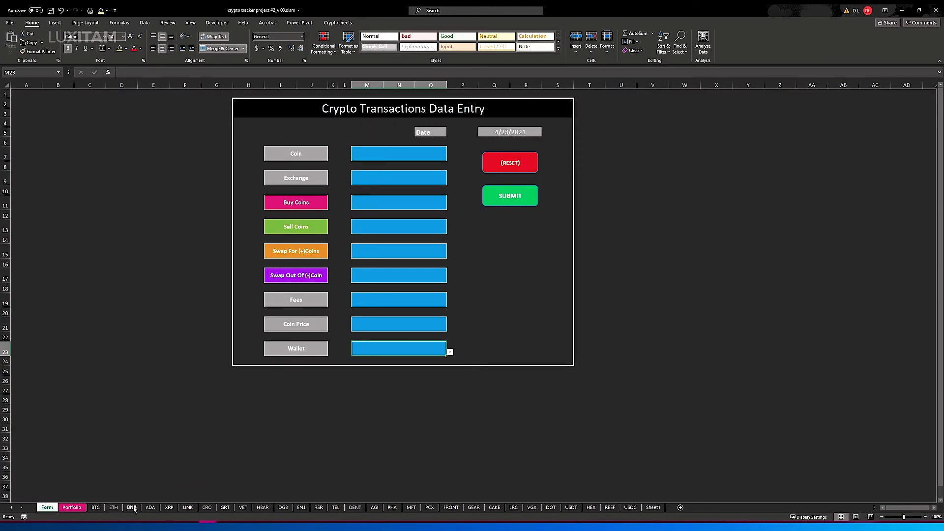
{"action": "left_click", "coordinate": [150, 508]}
{"action": "left_click_drag", "start_coordinate": [98, 122], "coordinate": [392, 160]}
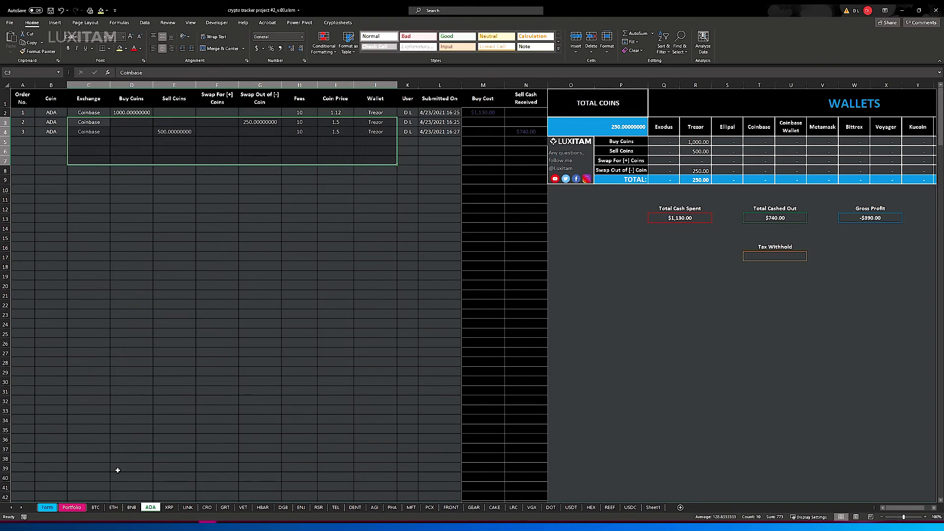
- Return to the Portfolio sheet and highlight the total row and the asset rows from Bitcoin-BTC to Voyager Token-VGX
{"action": "left_click", "coordinate": [72, 507]}
{"action": "left_click_drag", "start_coordinate": [121, 114], "coordinate": [487, 117]}
{"action": "left_click", "coordinate": [71, 155]}
{"action": "left_click_drag", "start_coordinate": [72, 156], "coordinate": [530, 425]}
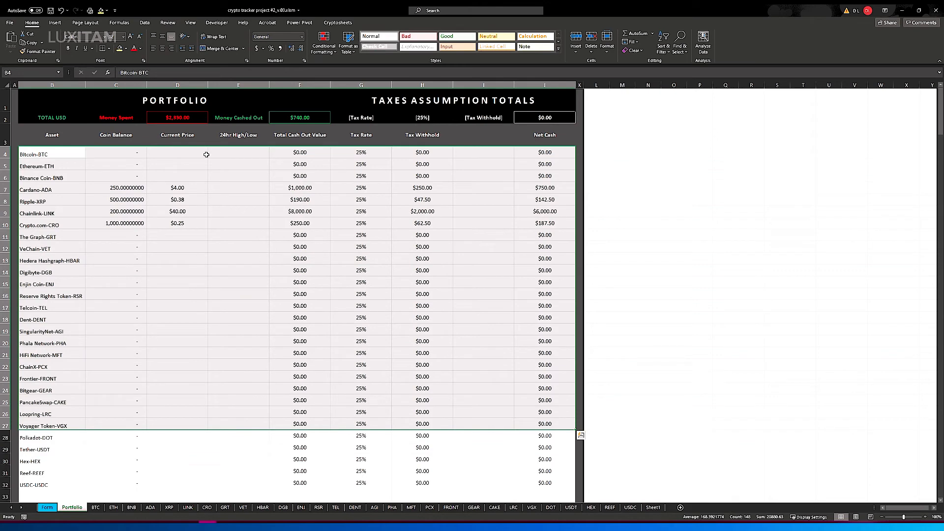
- Highlight the TOTAL USD row on the Portfolio sheet, then check the ADA sheet and return to Portfolio
{"action": "left_click_drag", "start_coordinate": [70, 118], "coordinate": [566, 117]}
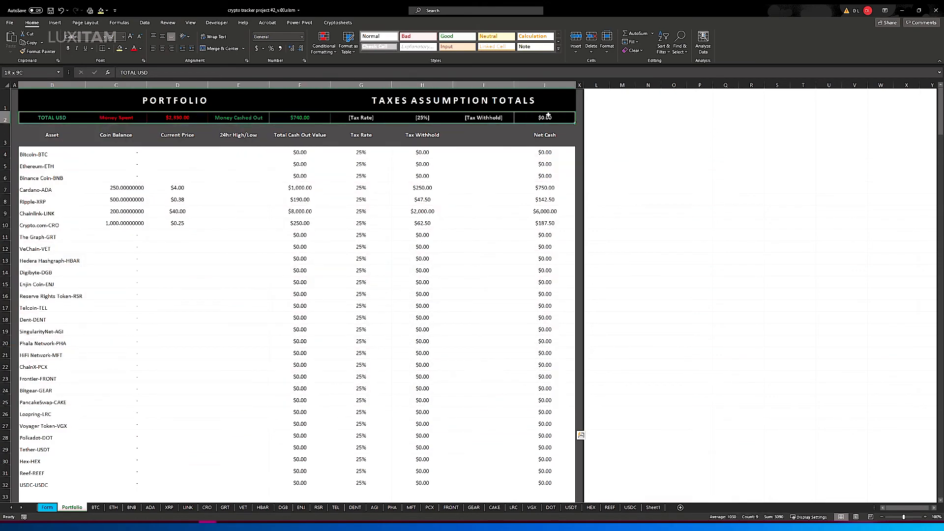
{"action": "left_click", "coordinate": [151, 507]}
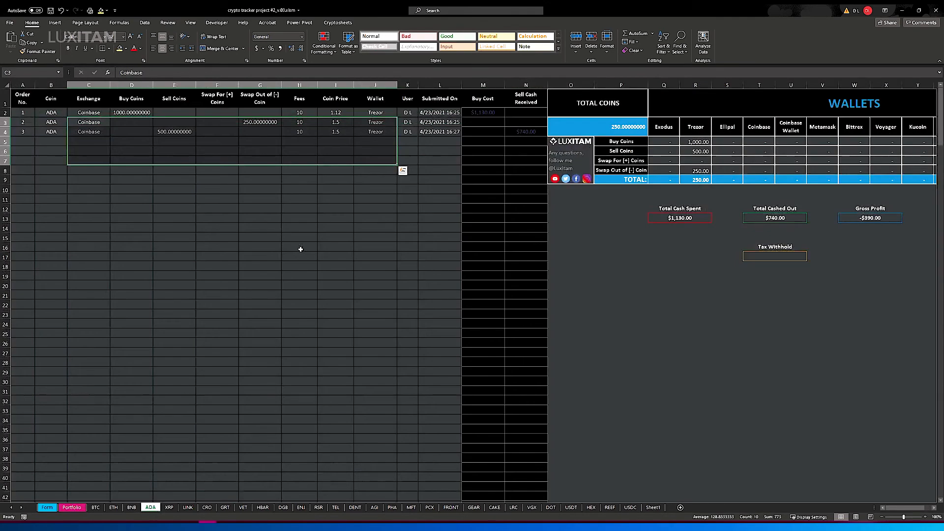
{"action": "left_click", "coordinate": [262, 212]}
{"action": "left_click", "coordinate": [71, 507]}
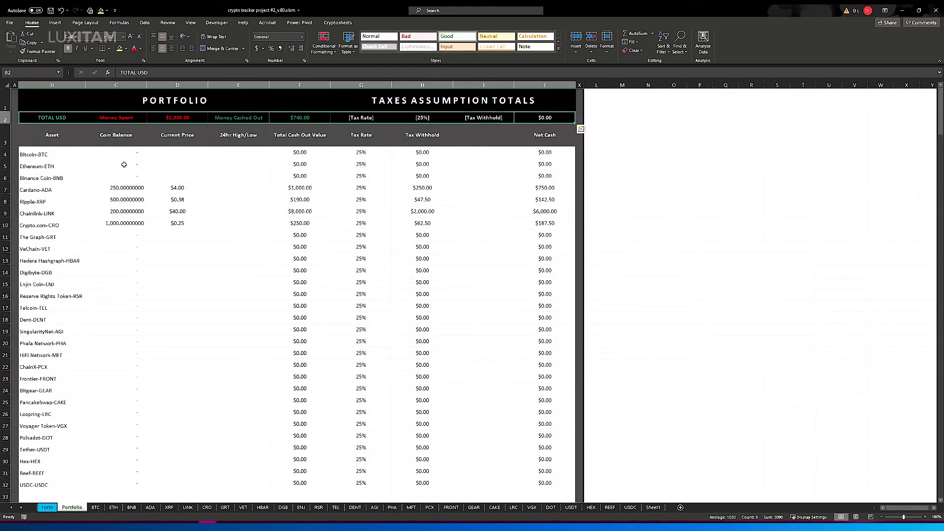
- Inspect the Cardano-ADA row's coin balance, current price, tax withhold and net cash, then the total Tax Withhold cell
{"action": "left_click_drag", "start_coordinate": [124, 165], "coordinate": [189, 222]}
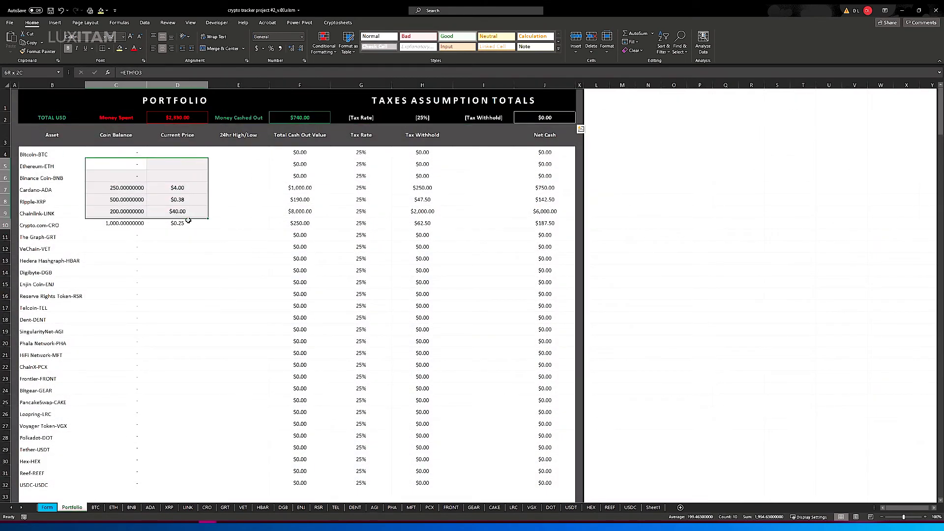
{"action": "left_click", "coordinate": [137, 183]}
{"action": "left_click", "coordinate": [179, 186]}
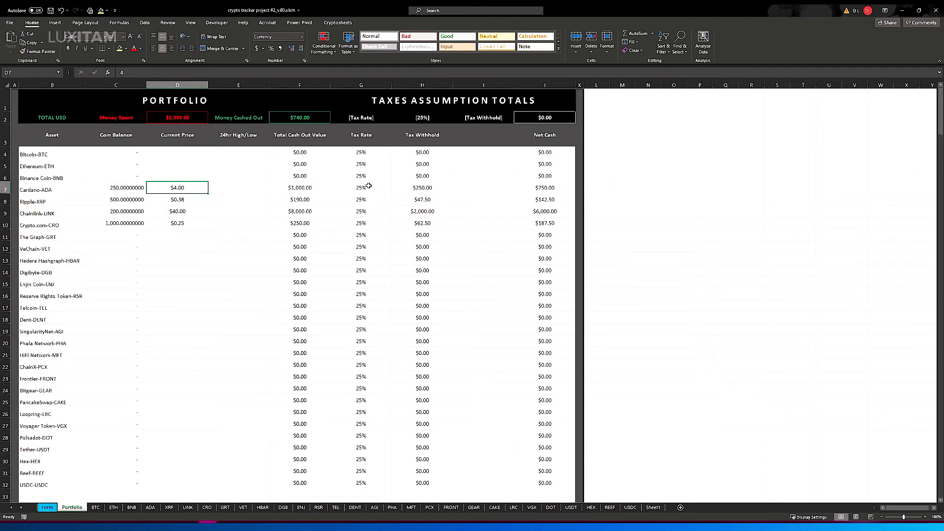
{"action": "left_click", "coordinate": [422, 187]}
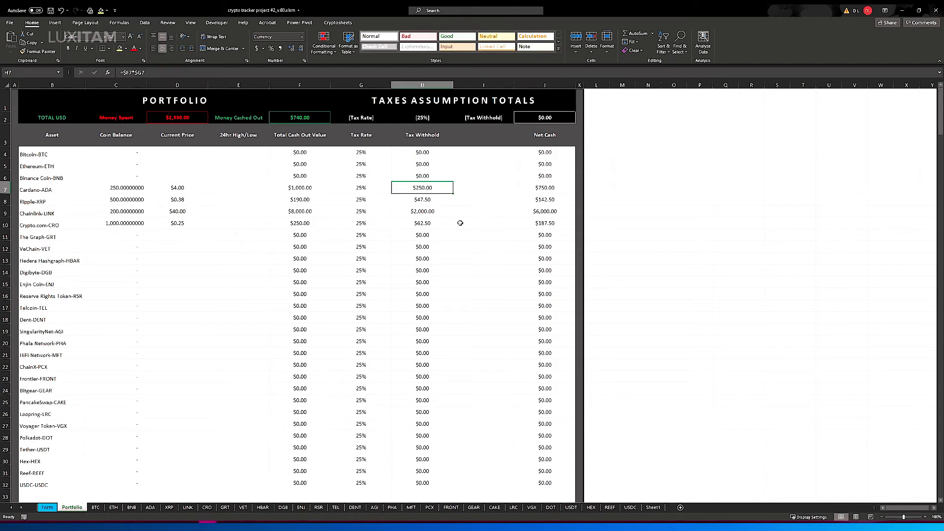
{"action": "left_click", "coordinate": [538, 183]}
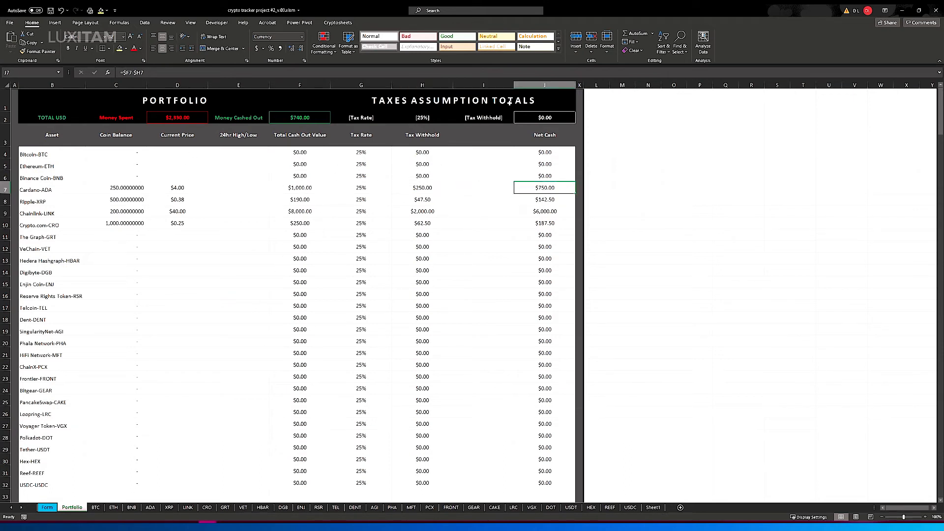
{"action": "left_click", "coordinate": [540, 119]}
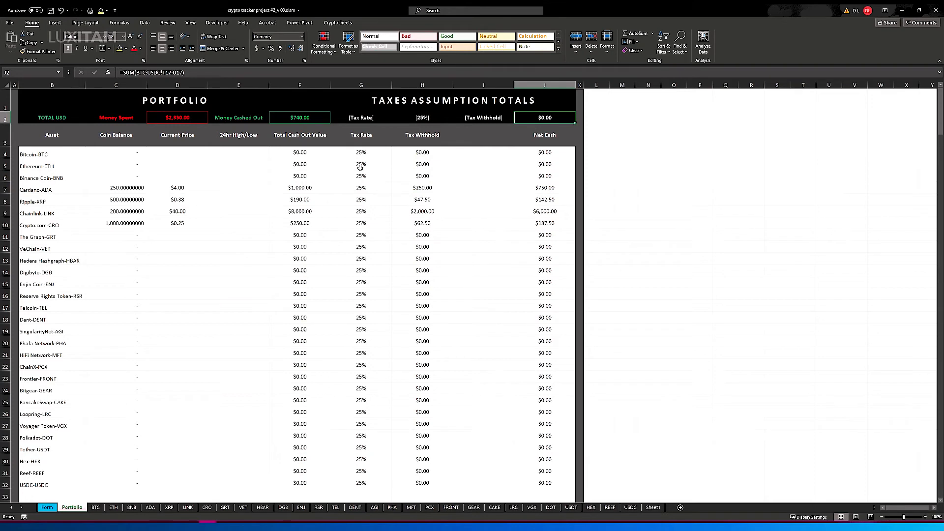
- Highlight the totals from Money Spent to Tax Withhold, then the coin balances from Binance Coin-BNB to The Graph-GRT
{"action": "left_click_drag", "start_coordinate": [116, 118], "coordinate": [483, 117]}
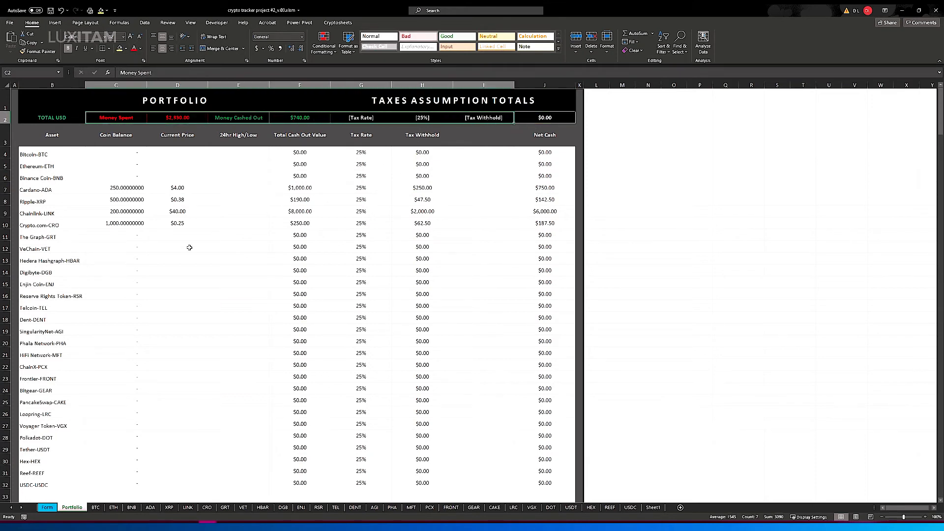
{"action": "left_click", "coordinate": [116, 154]}
{"action": "left_click_drag", "start_coordinate": [116, 176], "coordinate": [123, 236]}
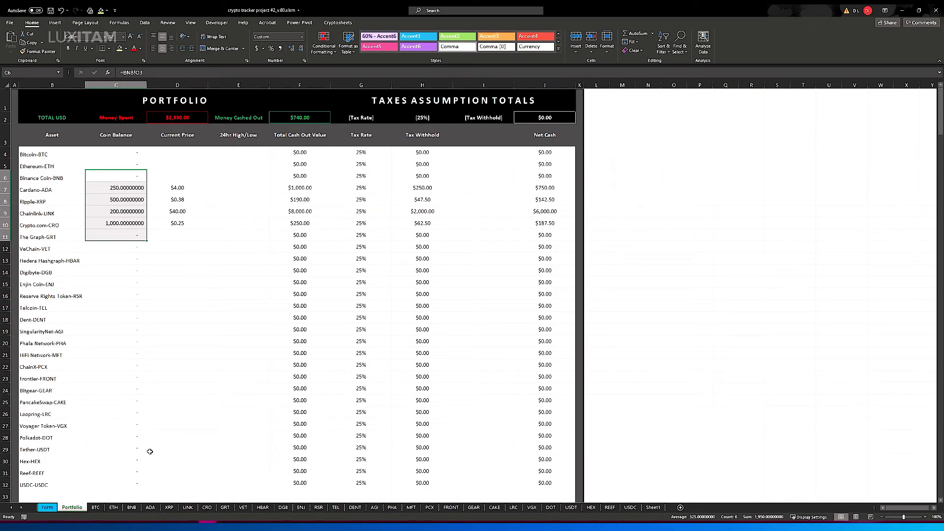
- Look at the BTC and ADA sheets, then highlight the logged purchase on the CRO sheet
{"action": "left_click", "coordinate": [97, 509]}
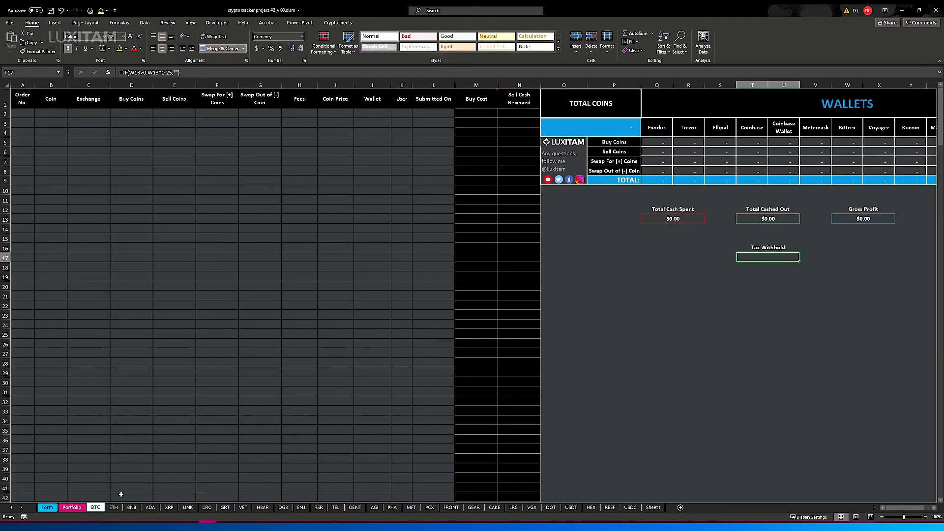
{"action": "left_click", "coordinate": [150, 509]}
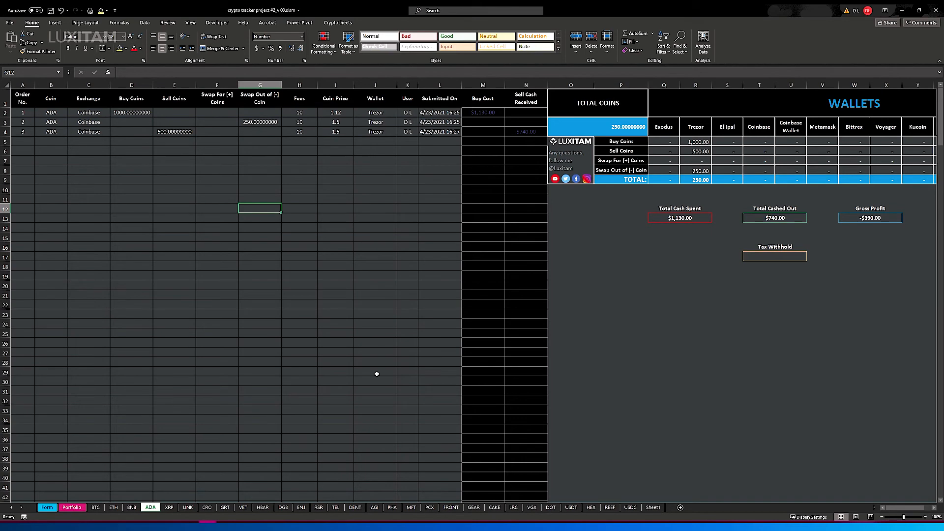
{"action": "left_click", "coordinate": [206, 508]}
{"action": "left_click_drag", "start_coordinate": [44, 114], "coordinate": [136, 114]}
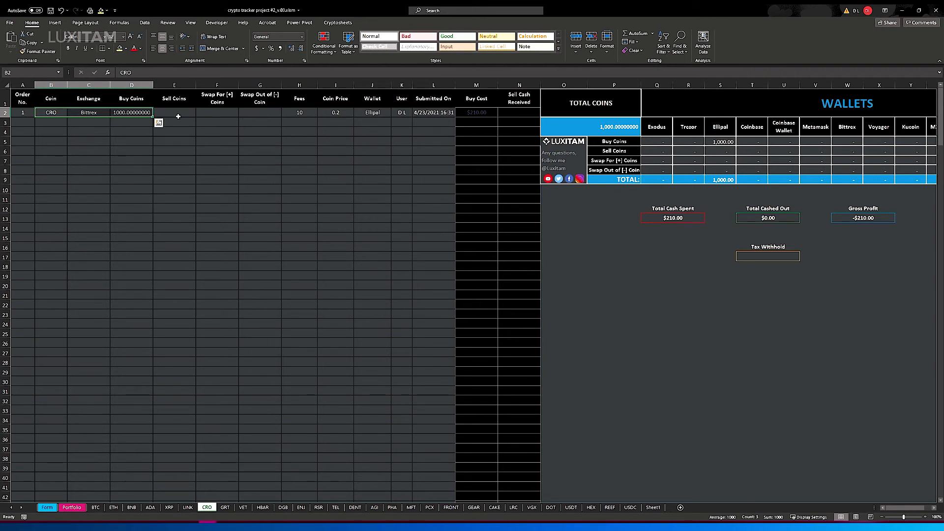
{"action": "left_click", "coordinate": [82, 115]}
- Examine the Ellipal wallet column and the Total Coins cell on the CRO sheet
{"action": "left_click_drag", "start_coordinate": [722, 128], "coordinate": [733, 188]}
{"action": "left_click", "coordinate": [608, 126]}
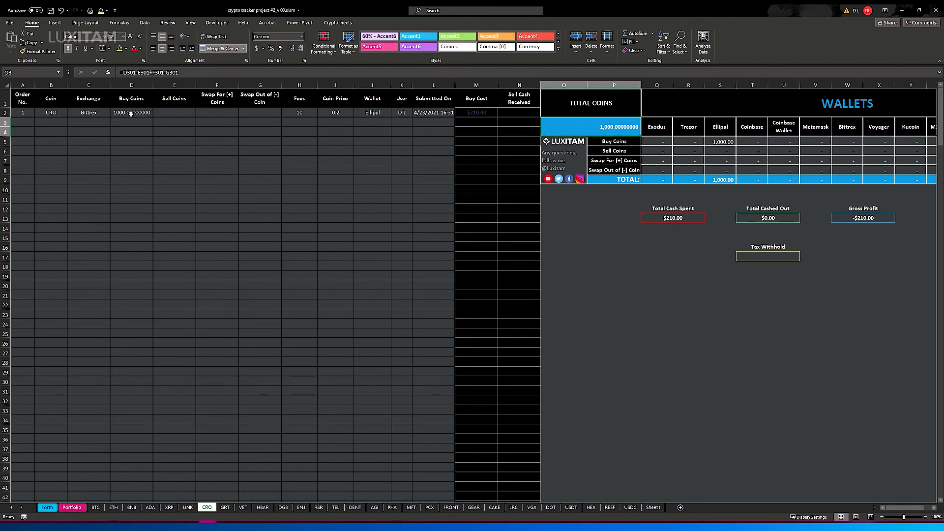
{"action": "left_click", "coordinate": [723, 129]}
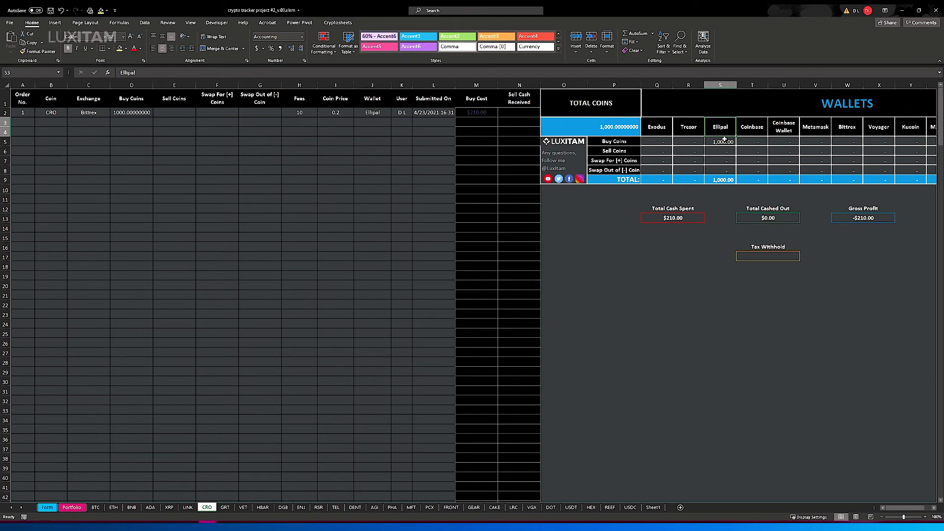
{"action": "left_click_drag", "start_coordinate": [723, 129], "coordinate": [725, 170]}
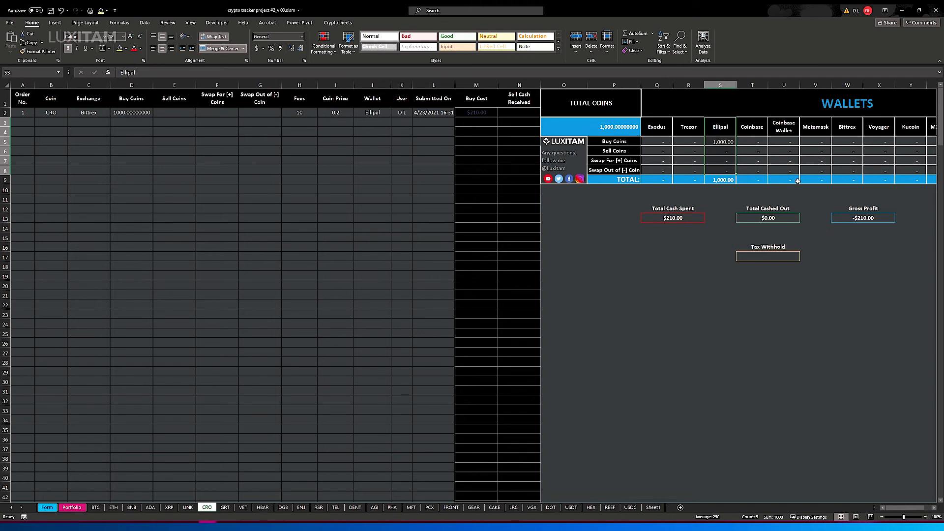
{"action": "left_click", "coordinate": [590, 126]}
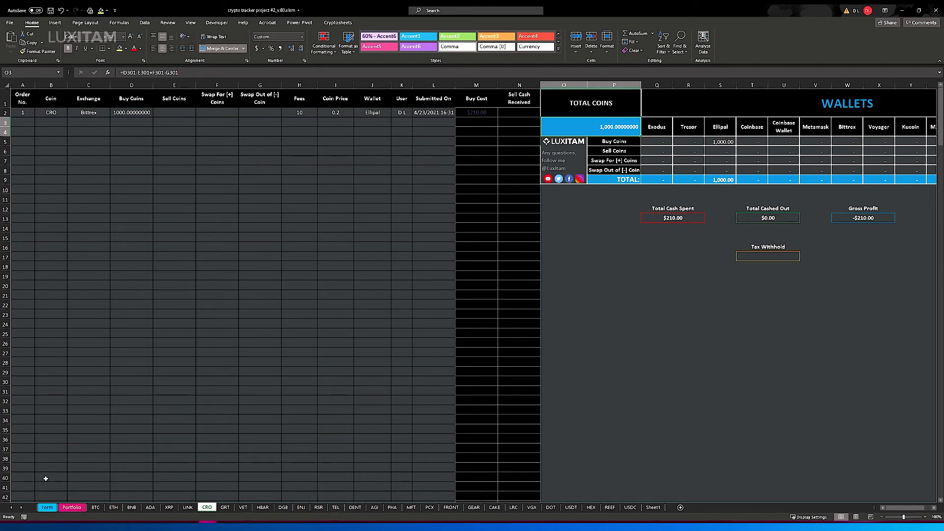
- Open the Form sheet and point out its entry fields and the Buy, Sell, Swap For and Swap Out Of labels
{"action": "left_click", "coordinate": [49, 507]}
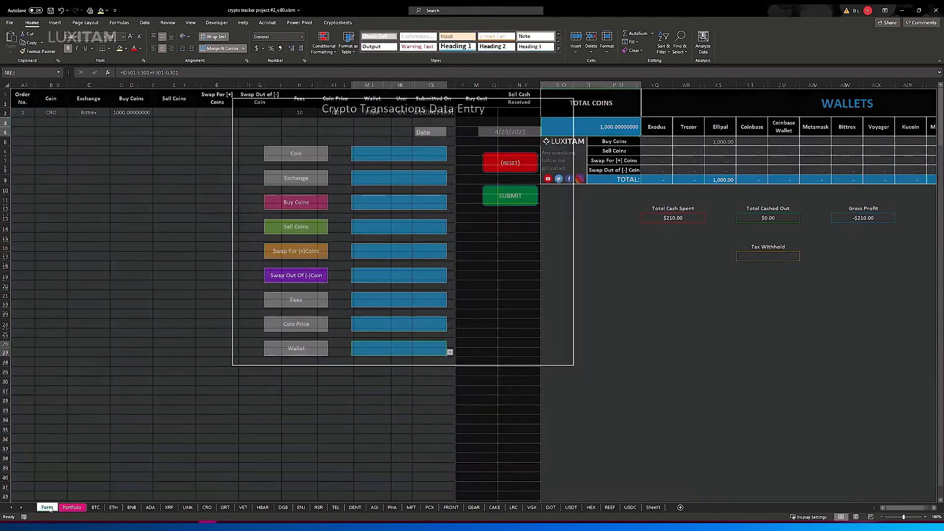
{"action": "left_click_drag", "start_coordinate": [372, 156], "coordinate": [377, 377]}
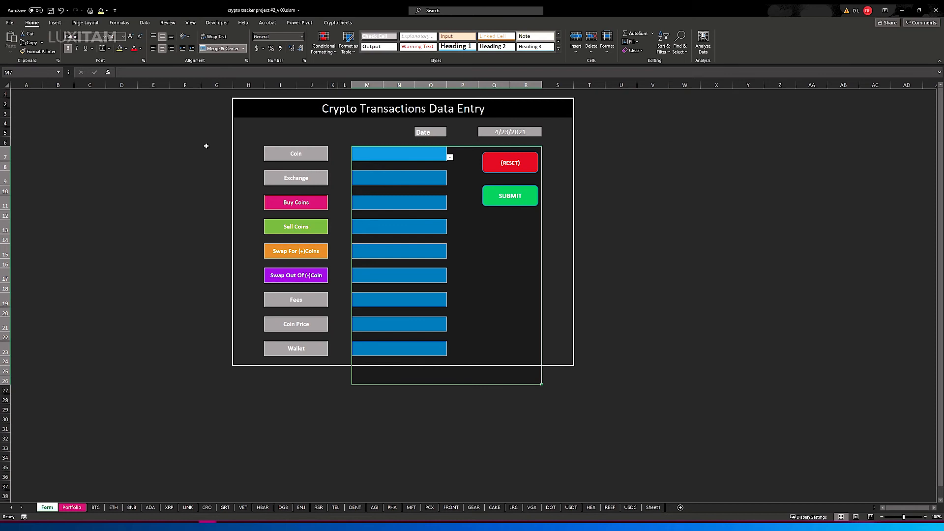
{"action": "left_click", "coordinate": [160, 154]}
{"action": "left_click", "coordinate": [293, 203]}
{"action": "left_click", "coordinate": [294, 227]}
{"action": "left_click", "coordinate": [294, 250]}
{"action": "left_click", "coordinate": [289, 278]}
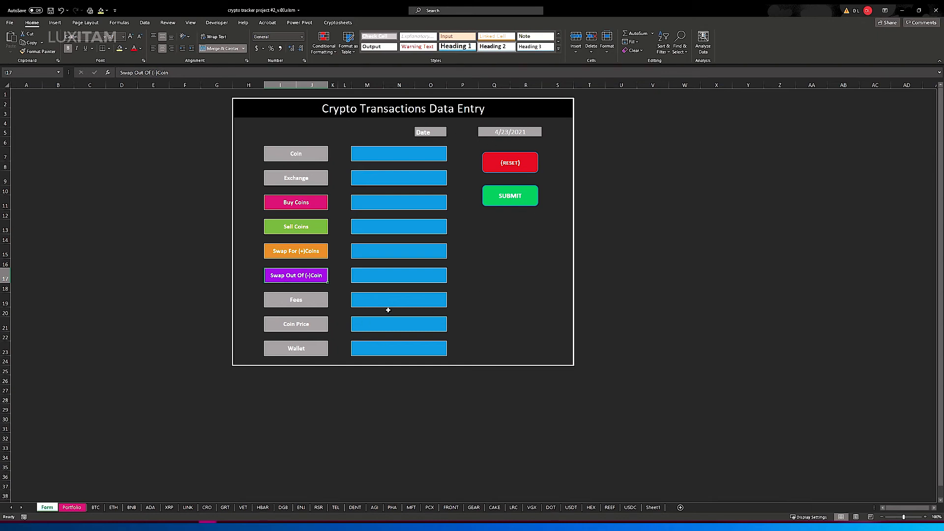
- Highlight the form's Coin and Exchange rows and its Fees to Wallet rows, then mark the four transaction types
{"action": "left_click_drag", "start_coordinate": [279, 150], "coordinate": [380, 180]}
{"action": "left_click", "coordinate": [290, 301]}
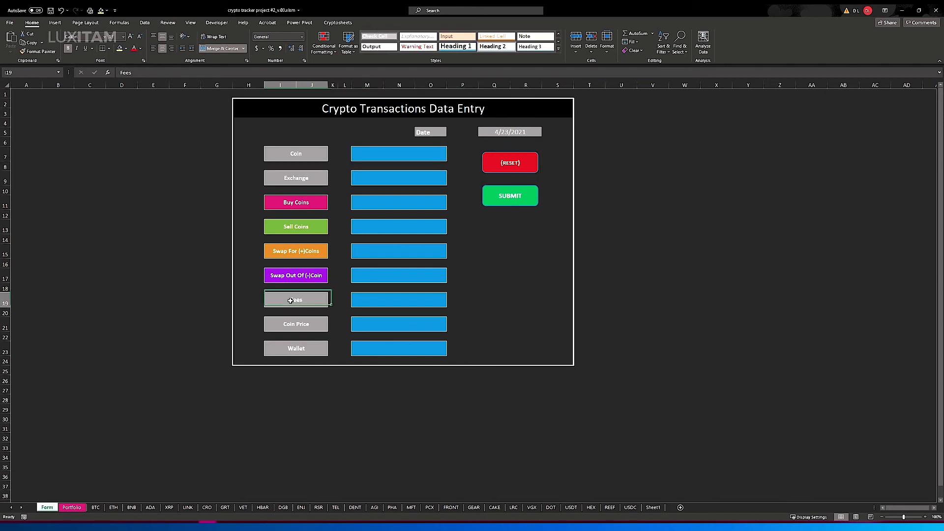
{"action": "left_click_drag", "start_coordinate": [291, 300], "coordinate": [508, 363]}
{"action": "left_click", "coordinate": [256, 204]}
{"action": "left_click", "coordinate": [257, 227]}
{"action": "left_click", "coordinate": [253, 250]}
{"action": "left_click", "coordinate": [255, 274]}
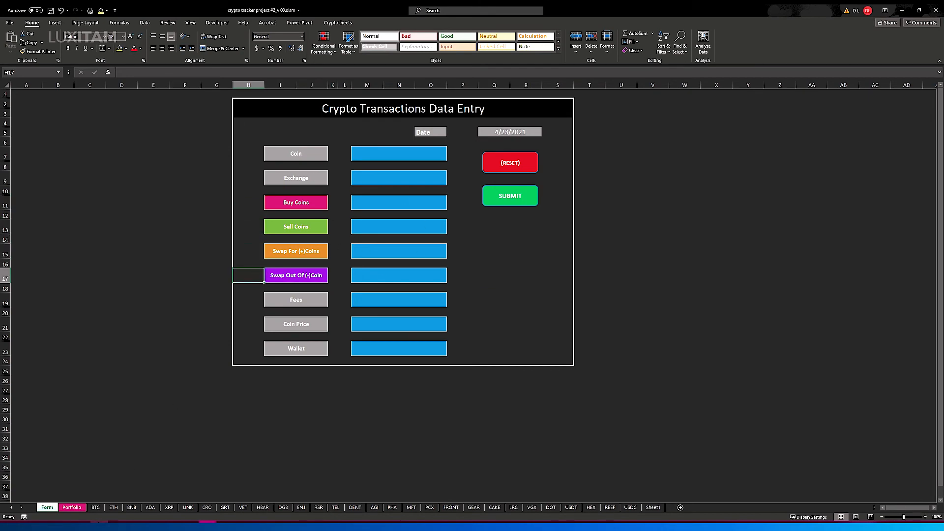
- Return to the Portfolio sheet, highlight the rows from Ethereum-ETH to Tether-USDT, and select Cardano-ADA's current price
{"action": "left_click", "coordinate": [73, 508]}
{"action": "left_click", "coordinate": [158, 257]}
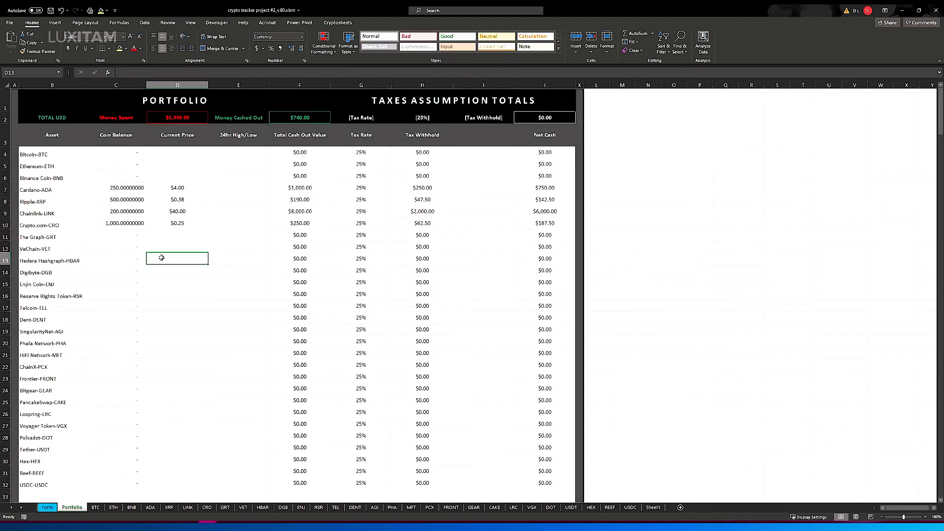
{"action": "left_click_drag", "start_coordinate": [74, 164], "coordinate": [542, 448]}
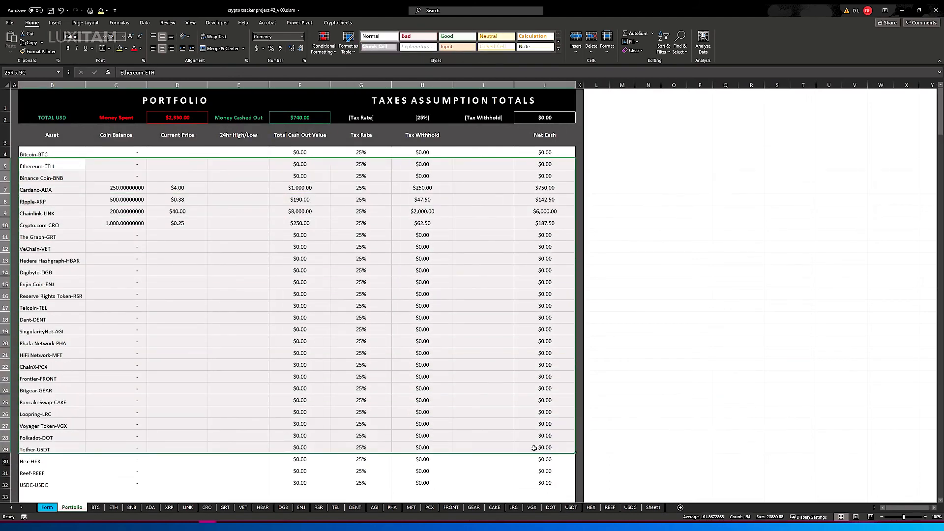
{"action": "left_click", "coordinate": [178, 191]}
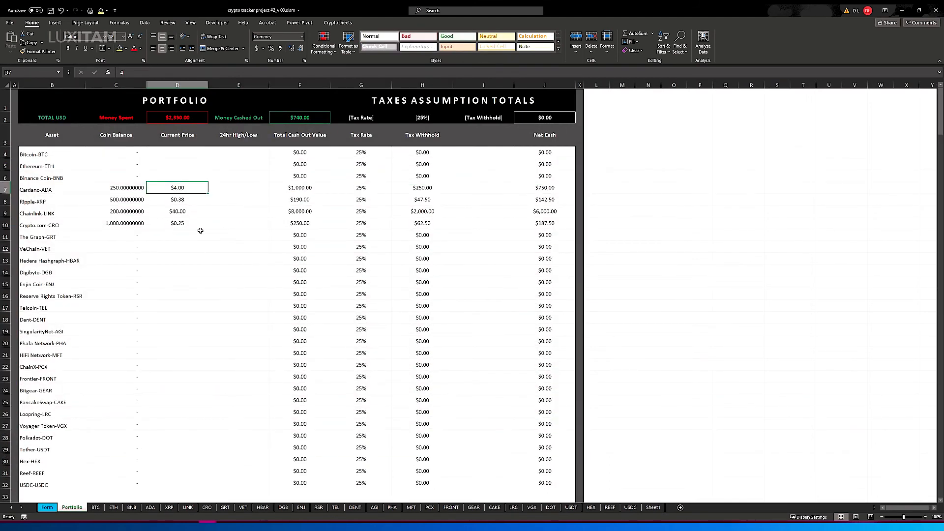